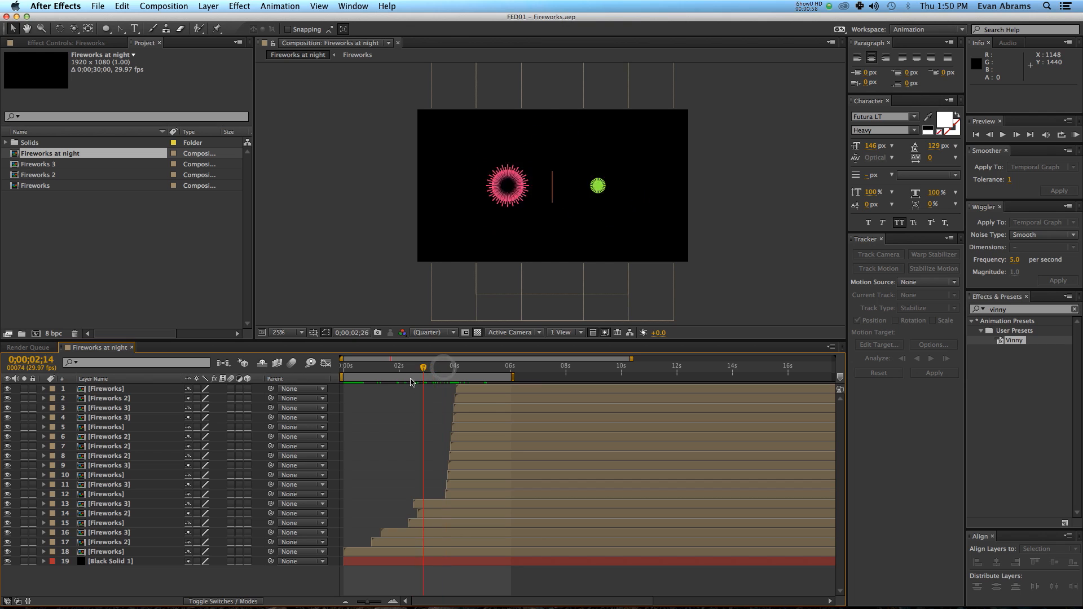
Preview the Fireworks at night composition, open its first Fireworks layer, and examine the pink burst's streaks up close.
key(space)
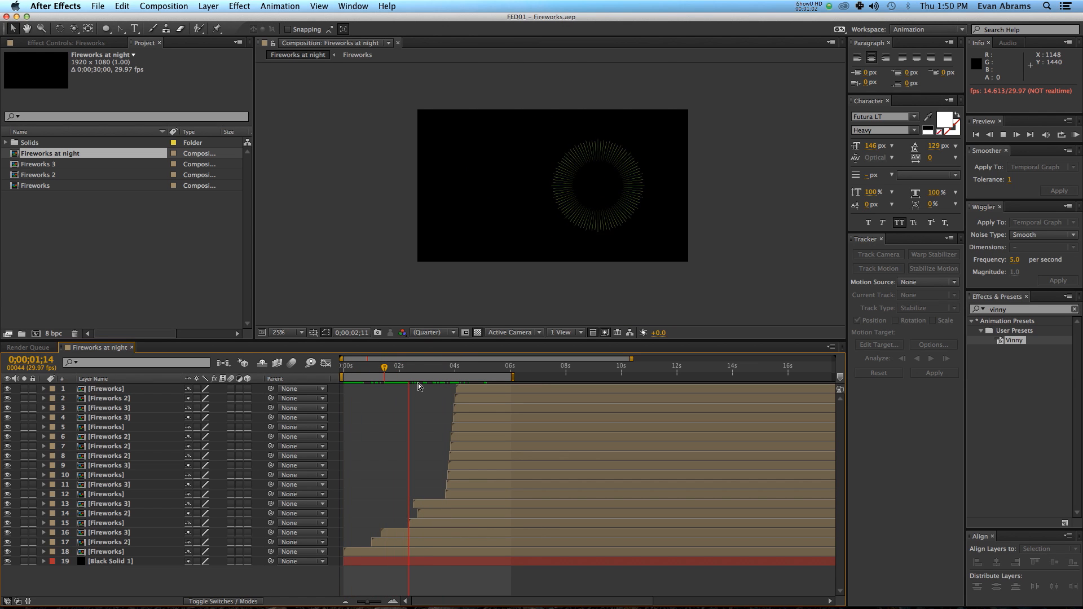
drag(438, 372, 466, 414)
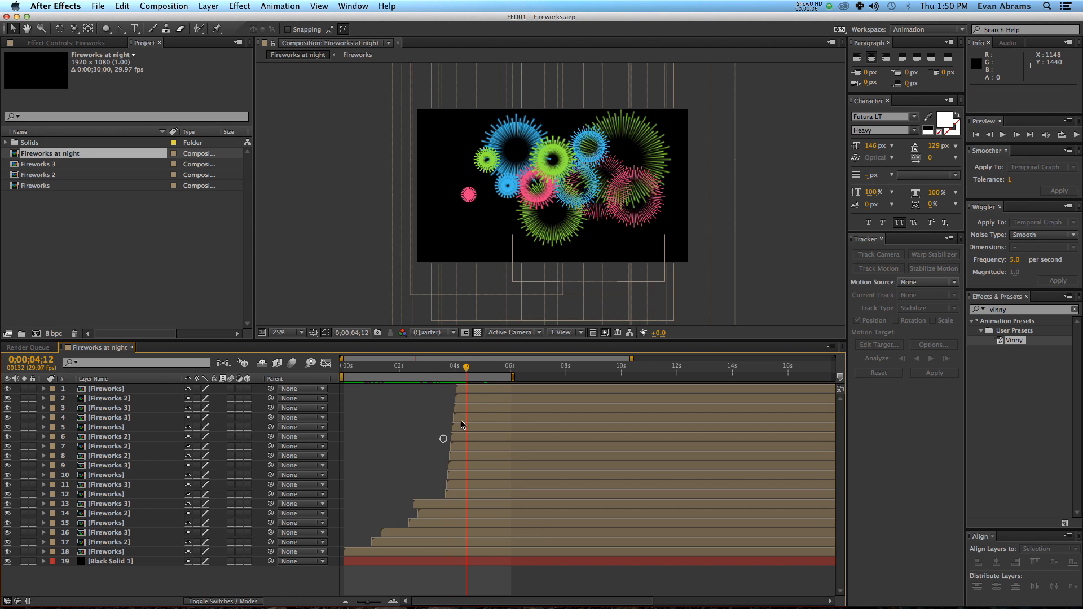
click(483, 391)
double_click(482, 391)
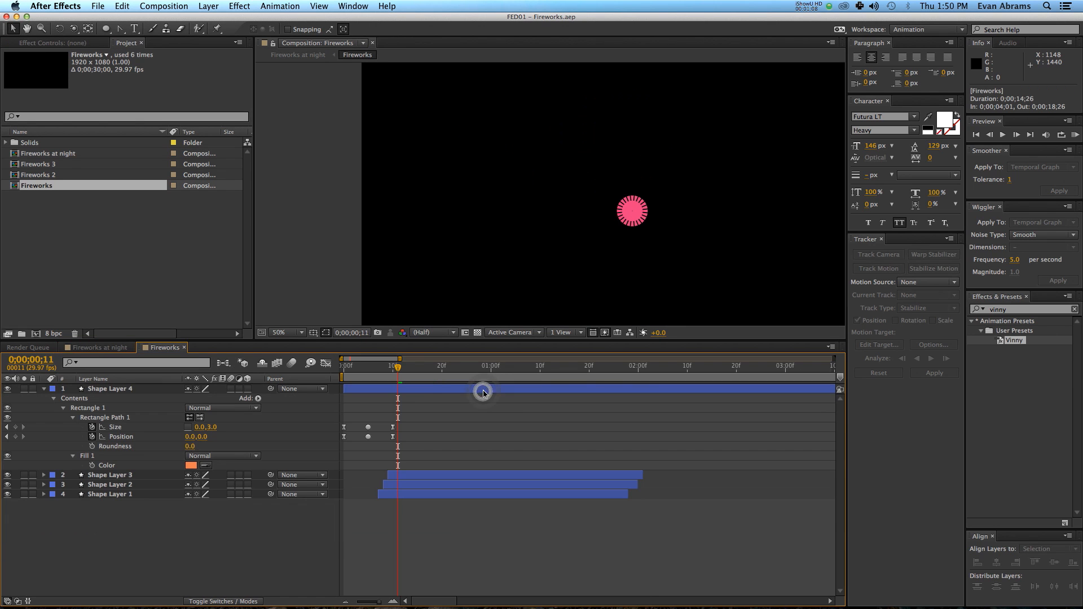
drag(403, 370, 449, 377)
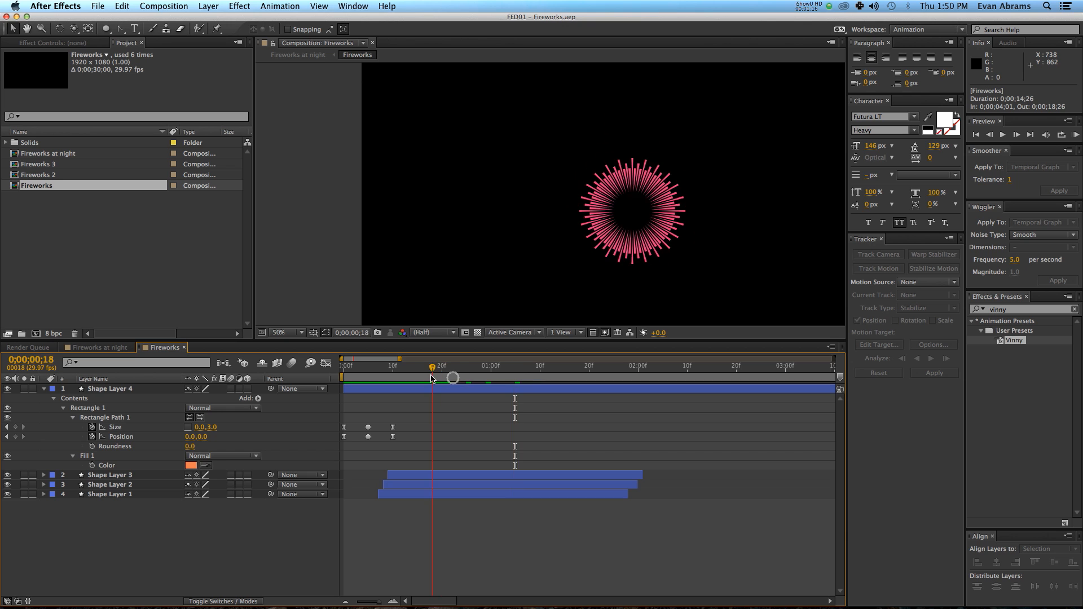
key(slash)
scroll(631, 226, up, 1)
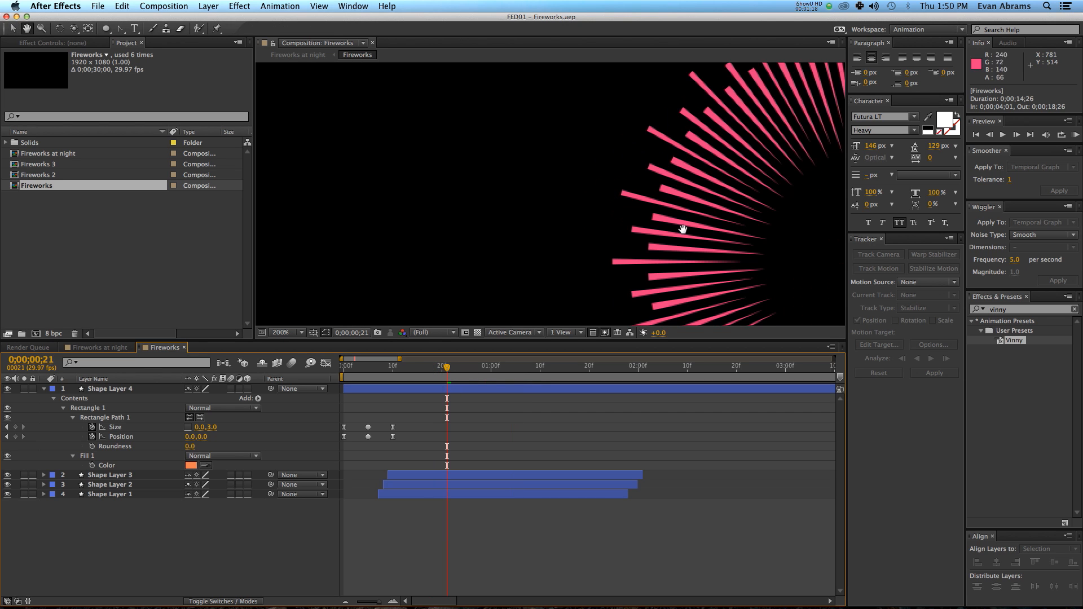
scroll(684, 230, up, 2)
scroll(472, 209, up, 1)
scroll(387, 238, down, 2)
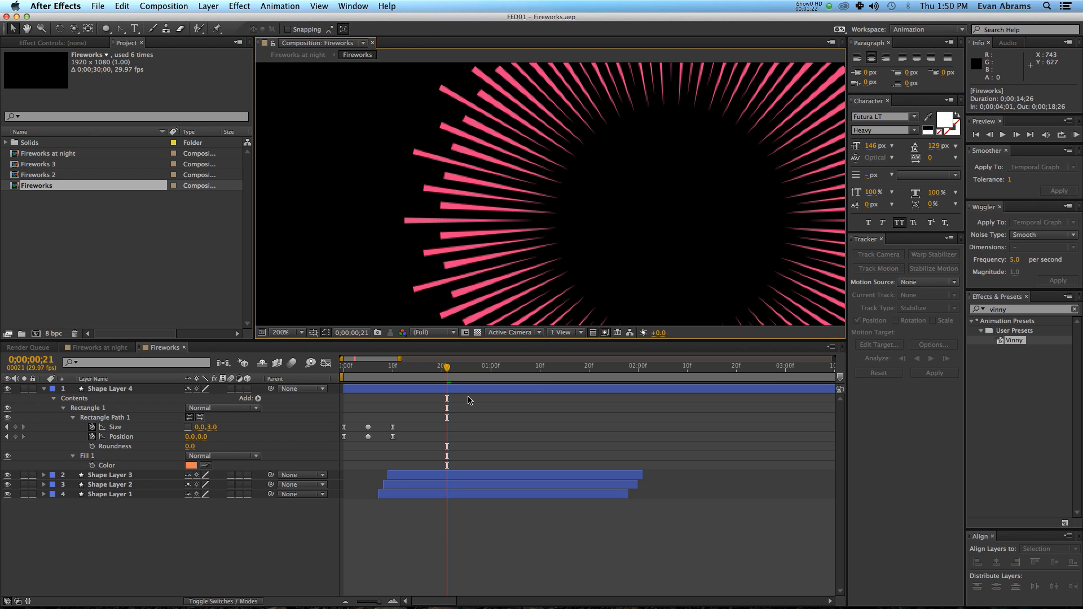
Create a new 1920 x 1080 composition with the HDTV 1080 29.97 preset, 30 seconds long, on a black background.
click(221, 528)
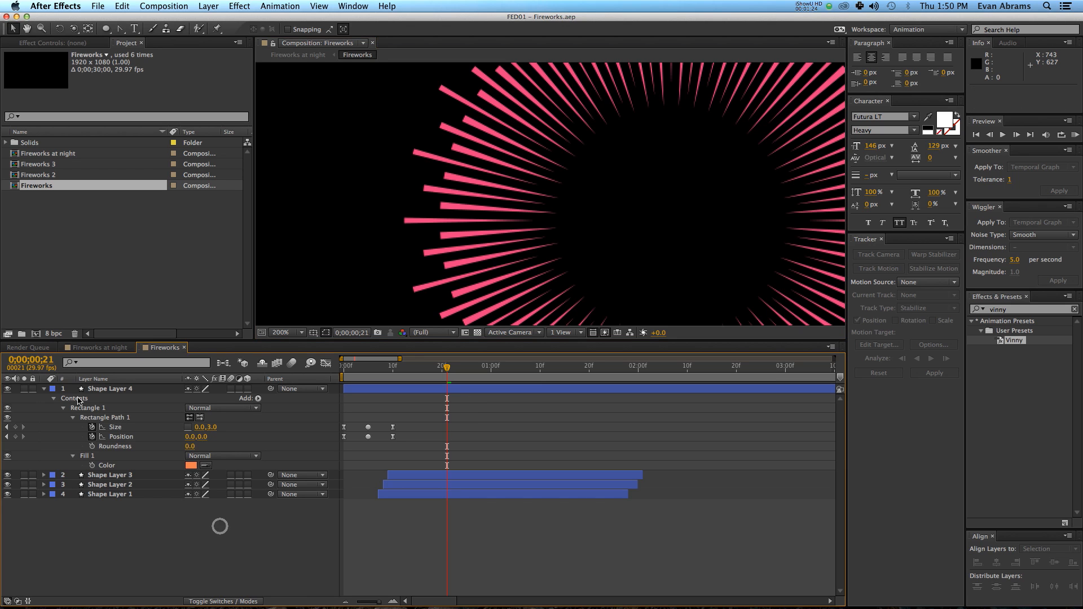
click(43, 389)
click(85, 297)
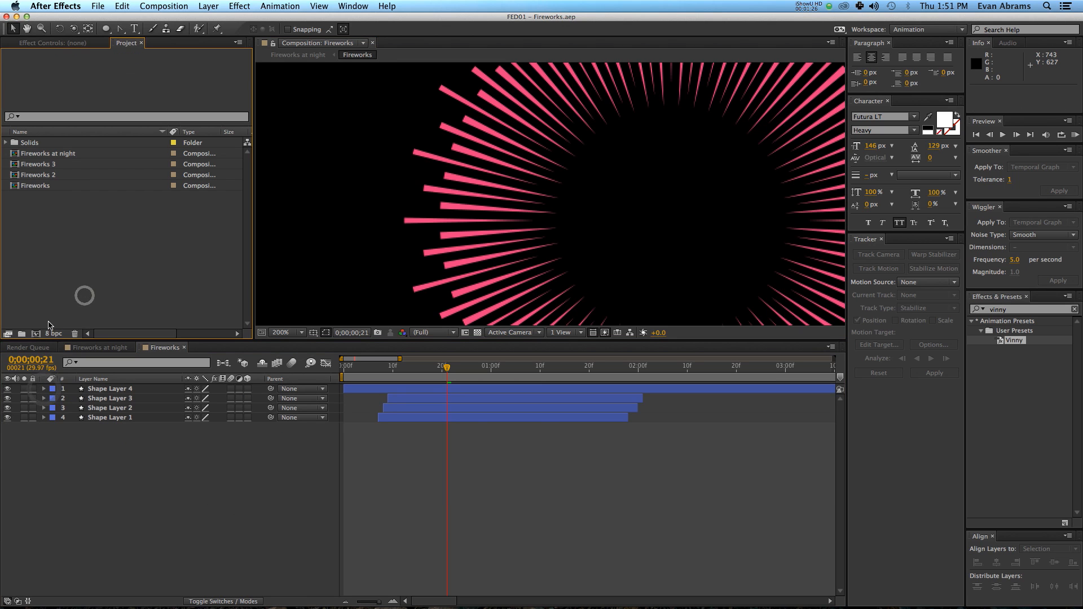
click(36, 334)
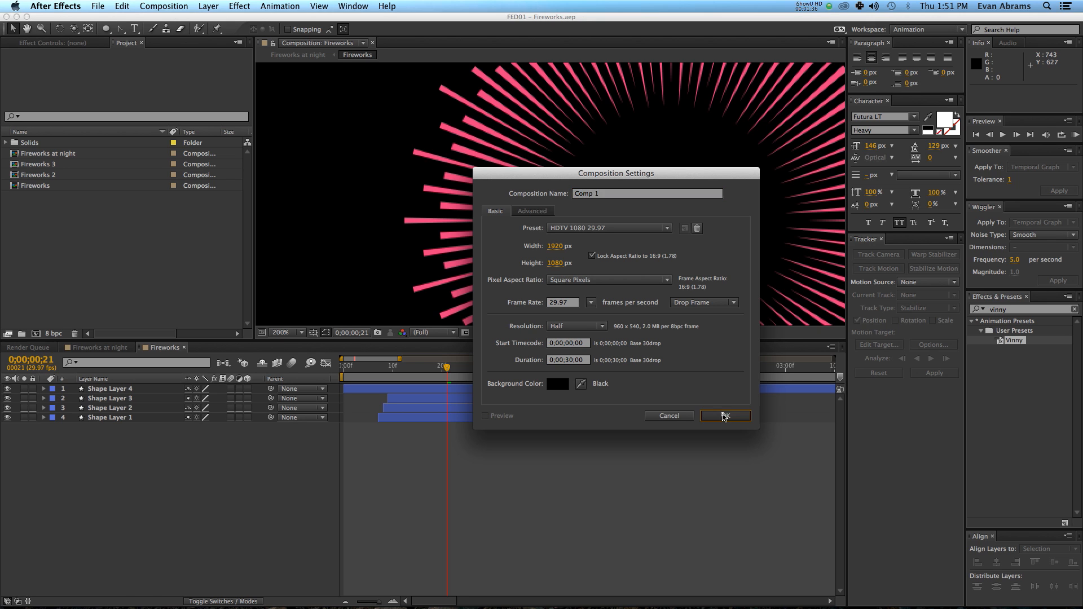
click(726, 416)
scroll(486, 252, down, 4)
click(317, 398)
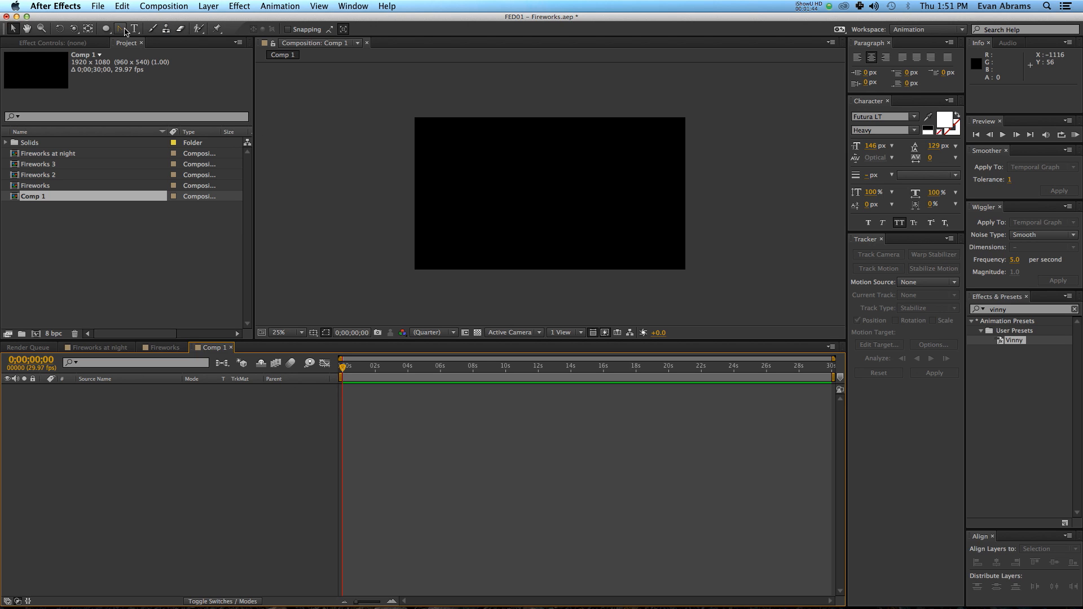
Choose the Polygon tool and set it to a solid white fill with no stroke.
drag(112, 29, 148, 67)
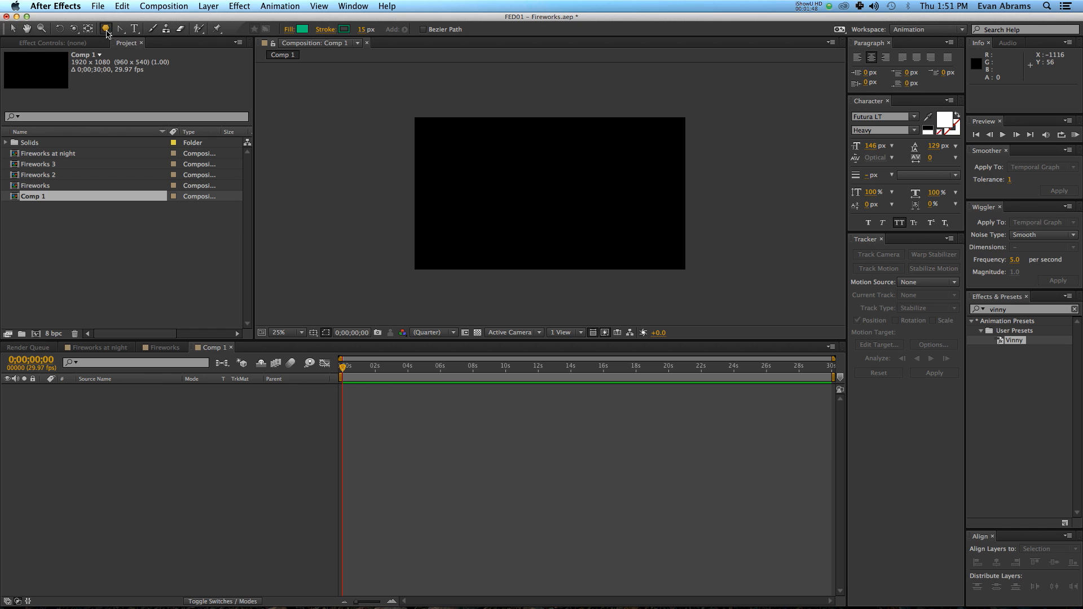
click(305, 31)
drag(162, 318, 118, 399)
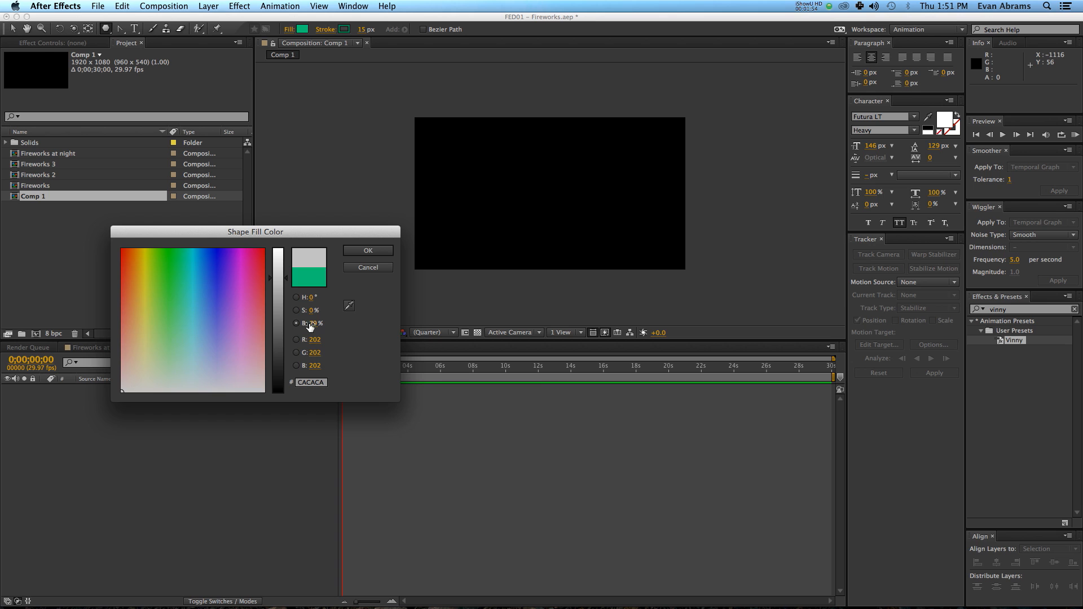
drag(312, 324, 419, 317)
click(385, 250)
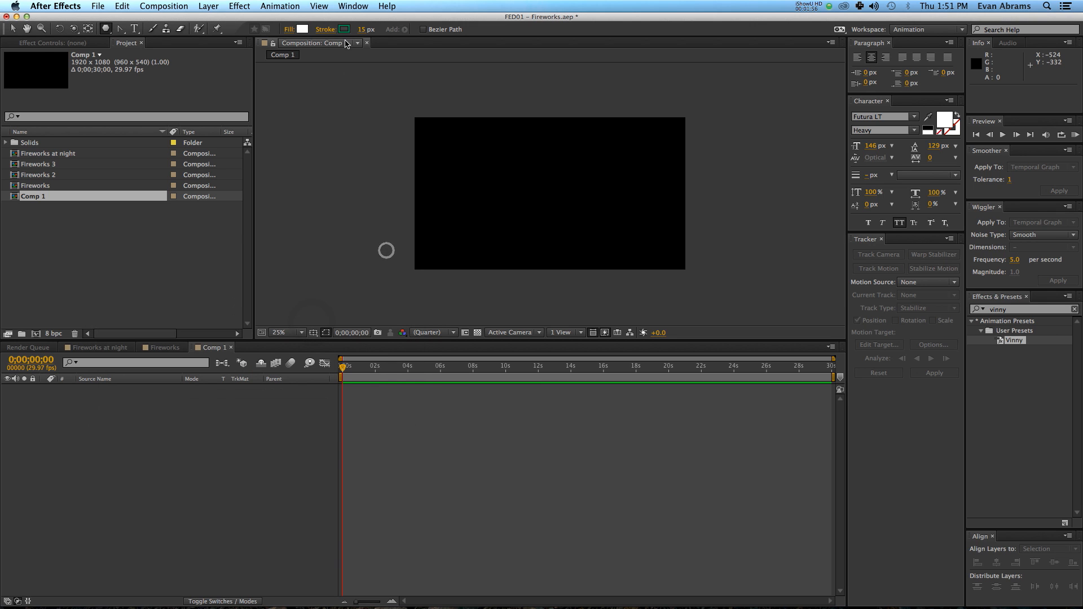
click(324, 29)
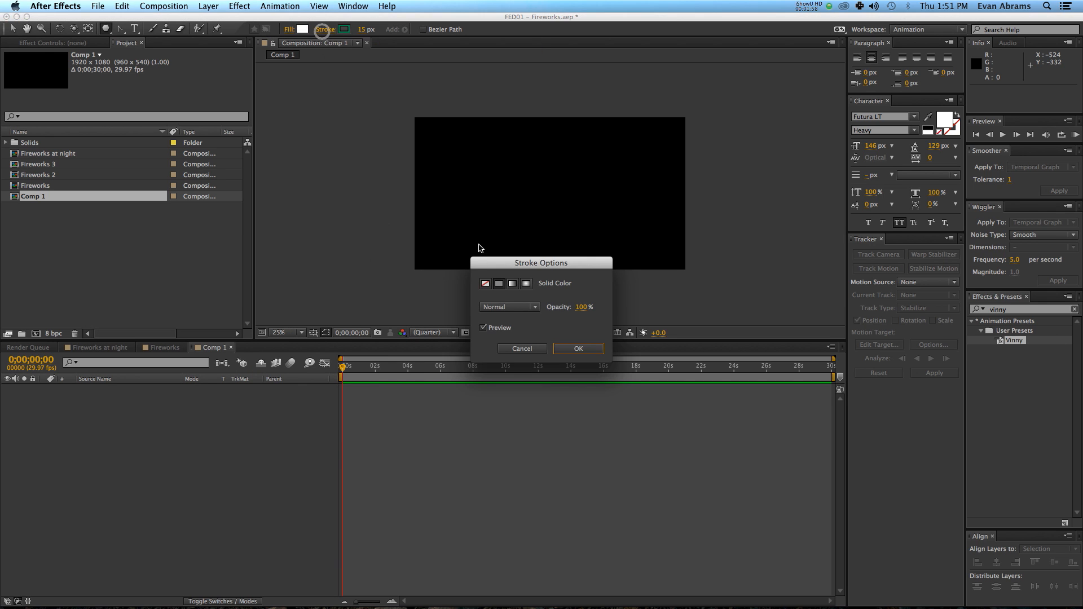
click(484, 283)
click(567, 345)
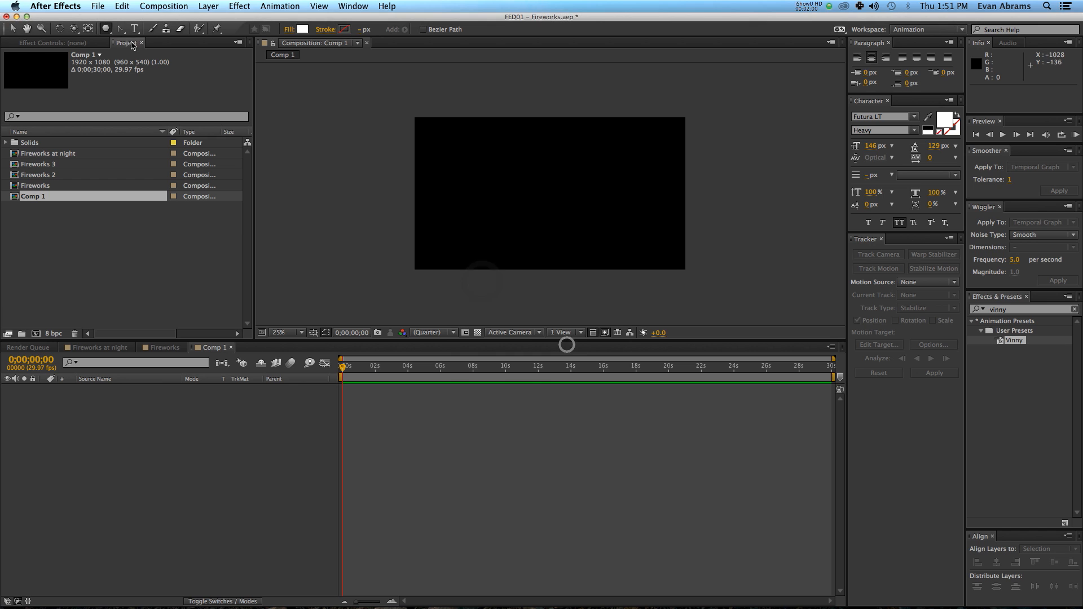
Add a polygon shape layer filling the composition height and reduce its points to 3 to make a triangle.
double_click(104, 28)
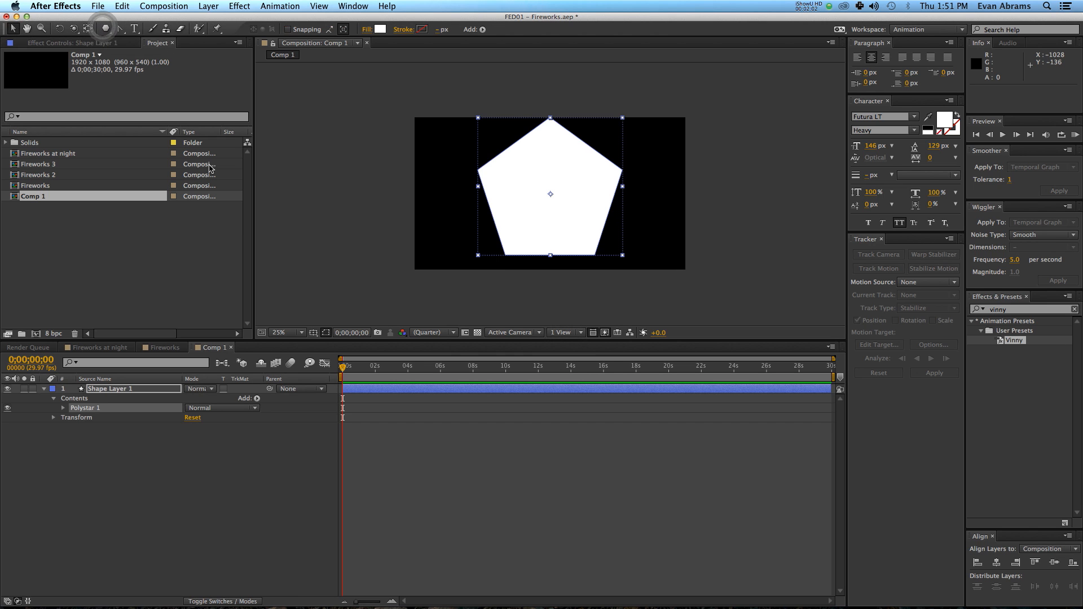
click(63, 408)
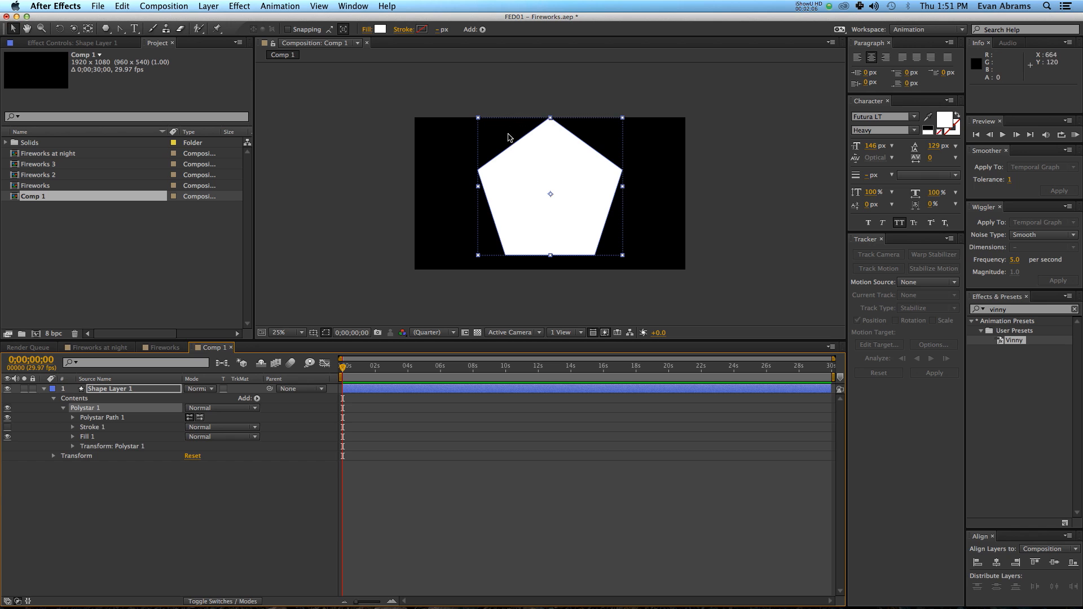
click(72, 417)
drag(191, 436, 153, 438)
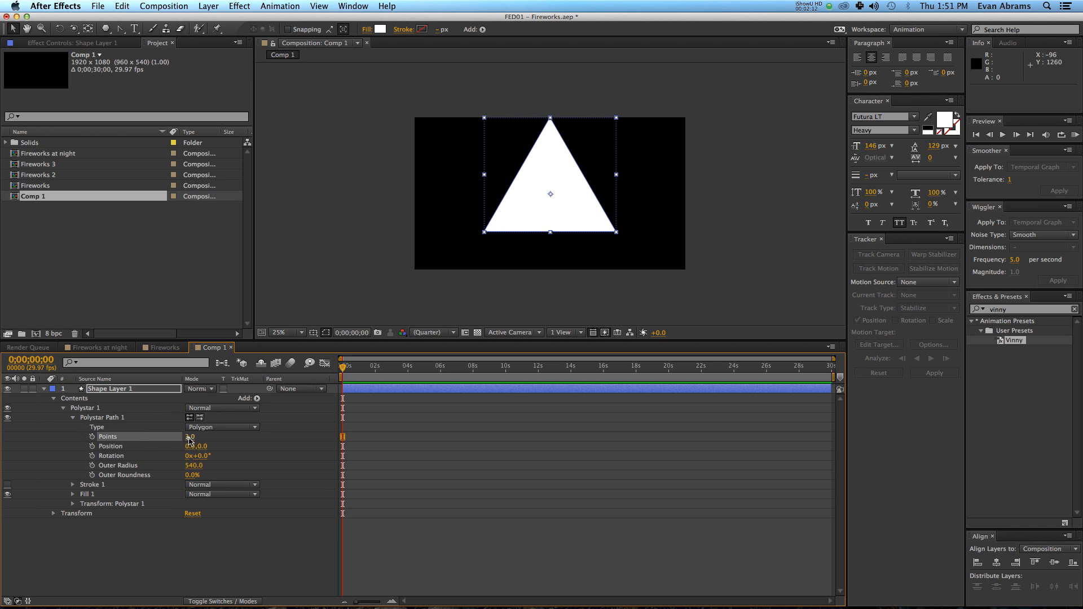
click(190, 437)
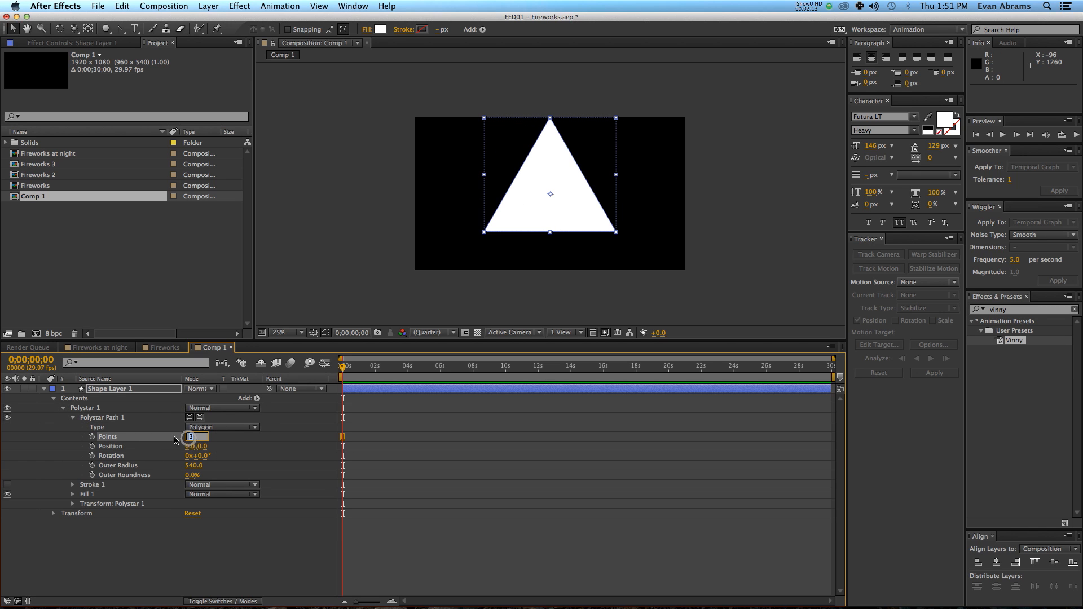
click(53, 398)
click(54, 398)
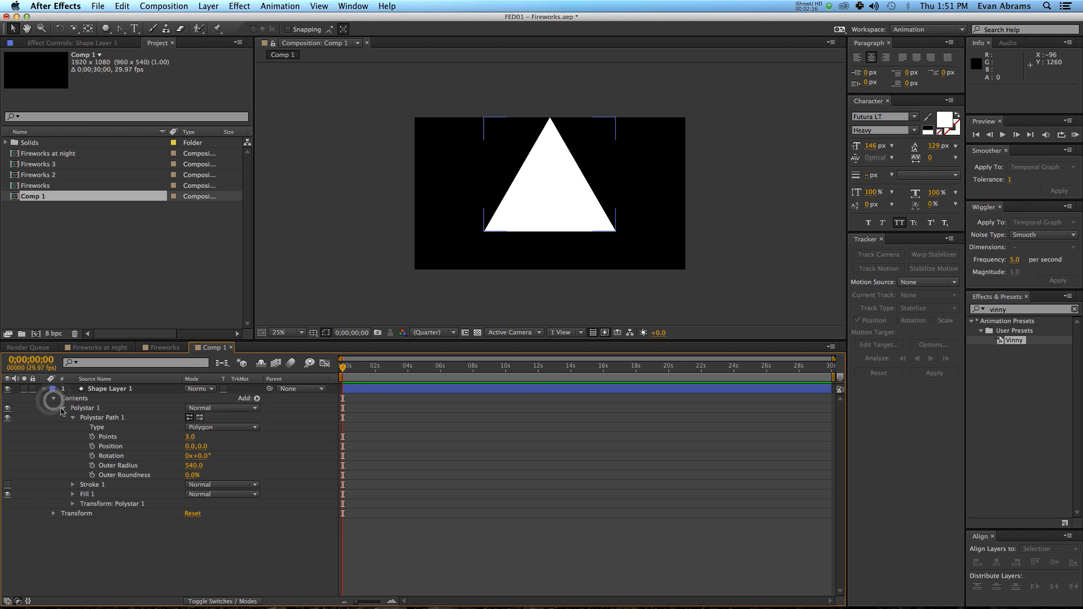
click(62, 408)
click(62, 408)
click(73, 417)
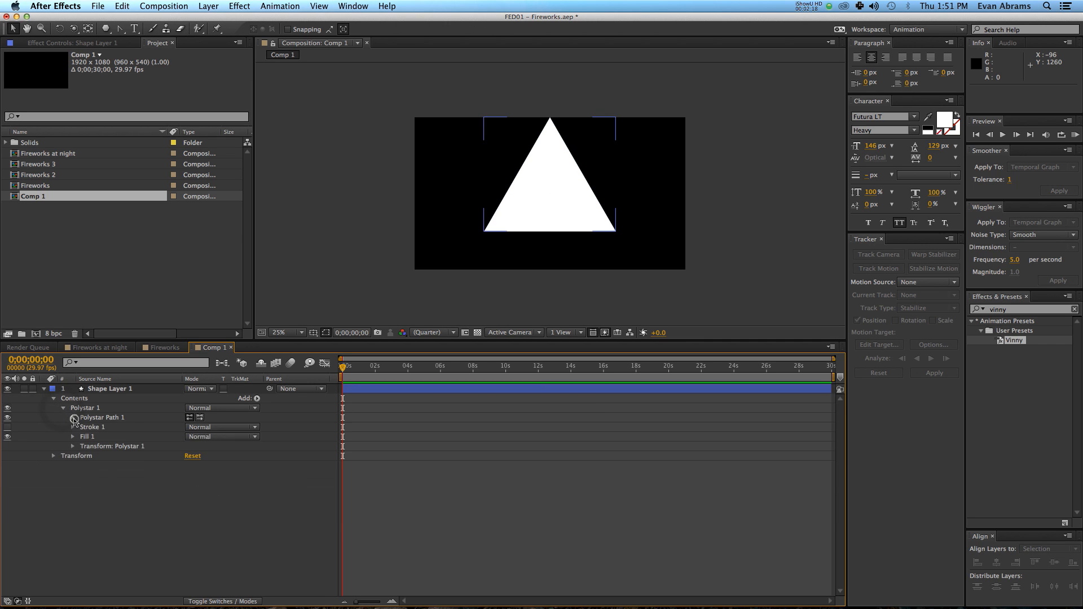
click(74, 418)
click(109, 419)
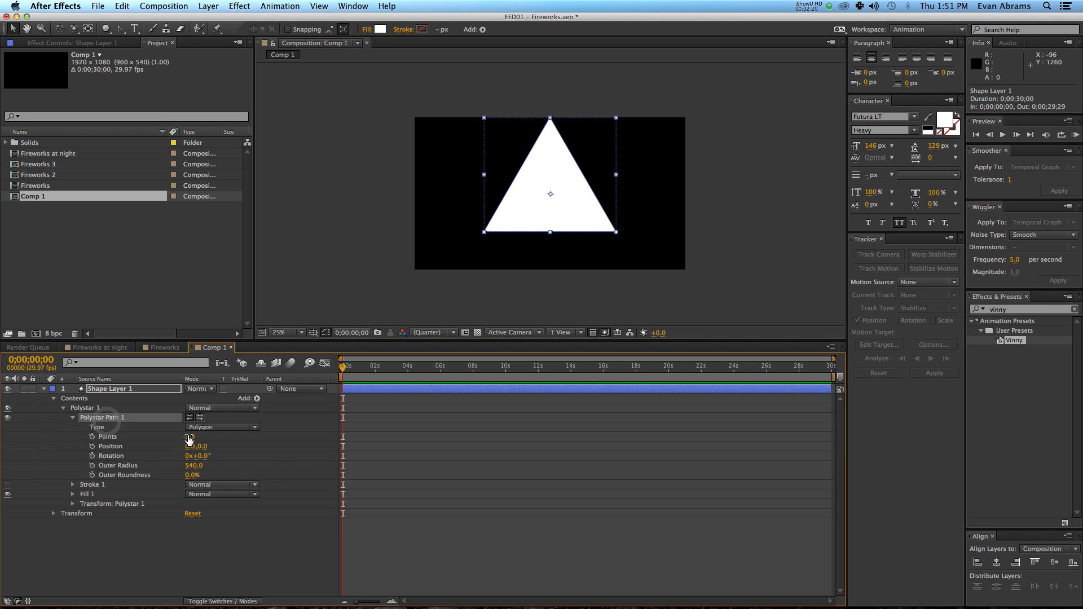
click(242, 529)
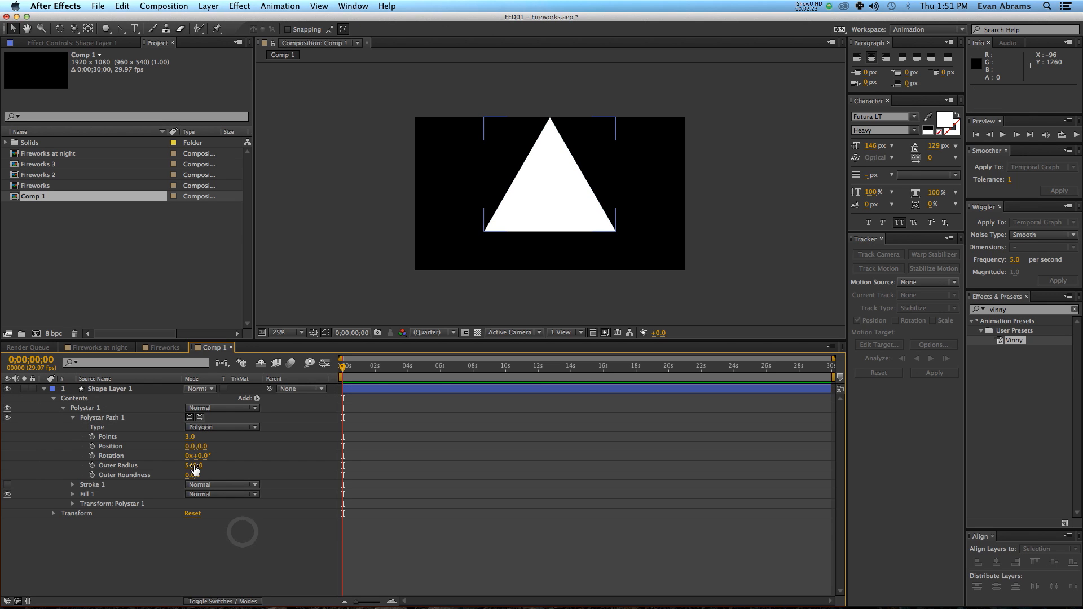
Set the triangle's Outer Radius to 100.
click(194, 465)
text(100)
key(Return)
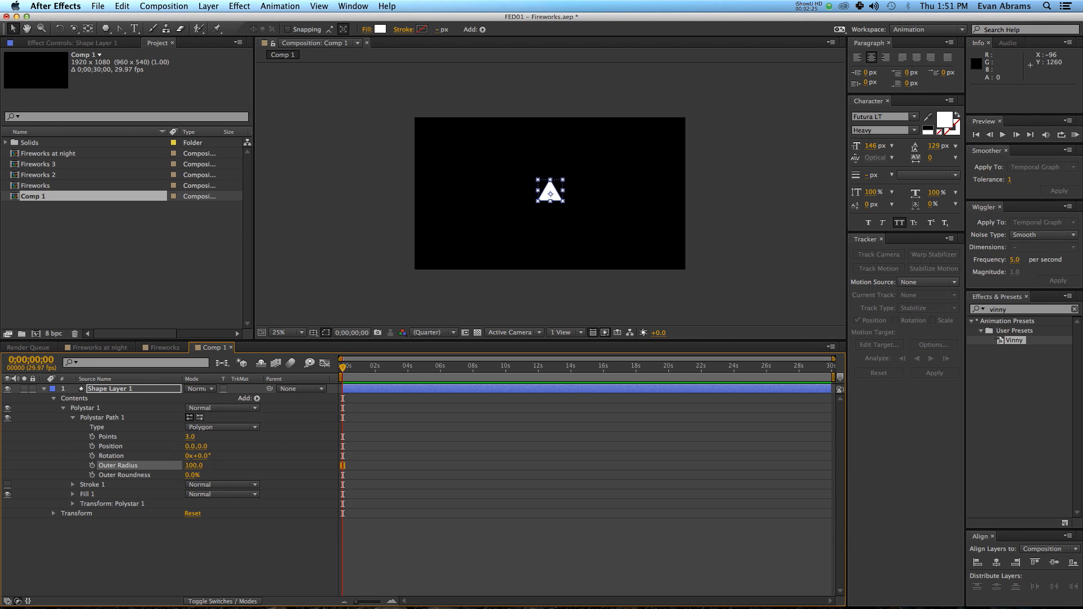
click(399, 549)
key(period)
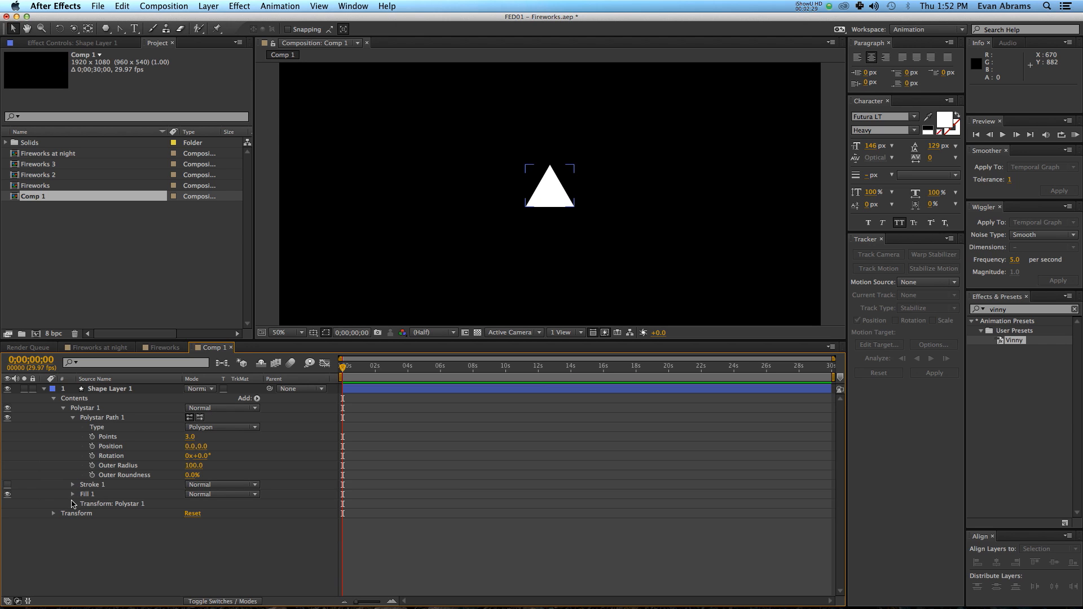
Expand the Polystar and layer transform properties and add a Scale keyframe to the layer's own transform at 0;00;00;00.
click(72, 505)
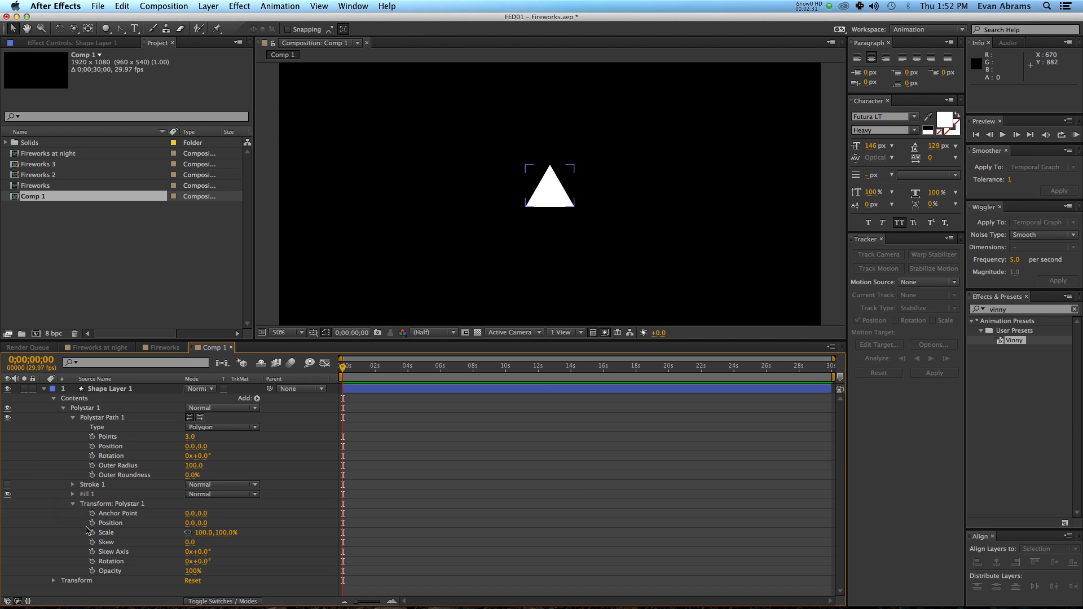
click(54, 580)
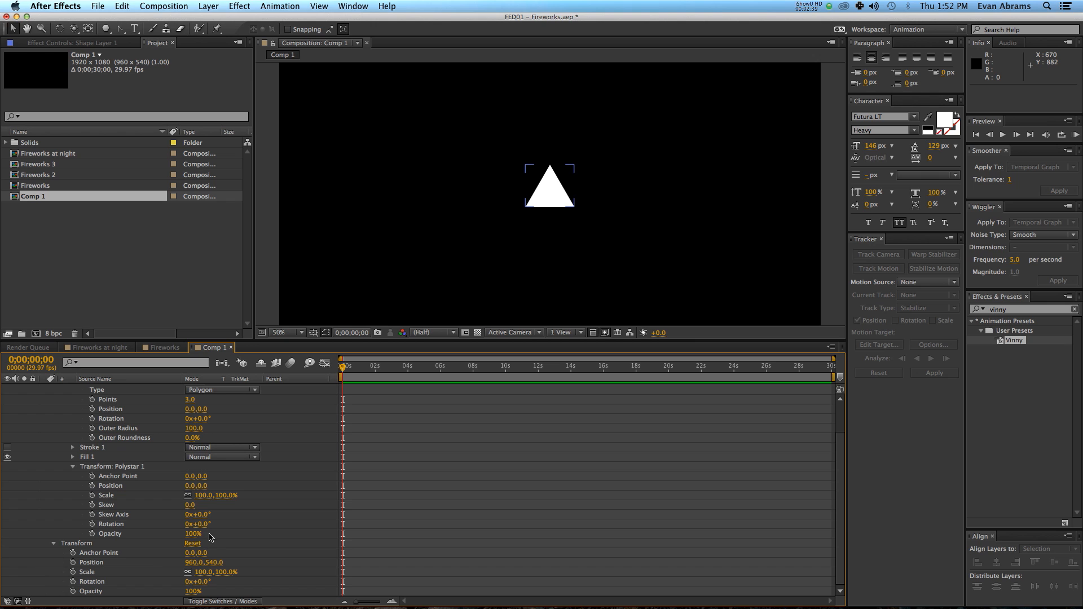
click(72, 573)
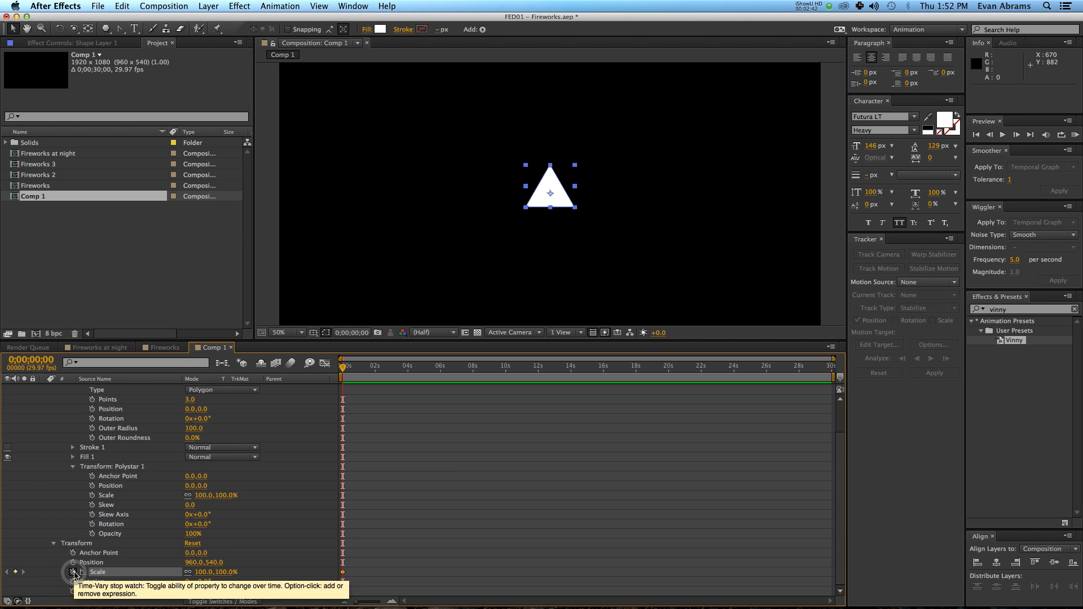
Add a Position keyframe to Polystar Path 1 at 0;00;00;00.
scroll(97, 414, up, 2)
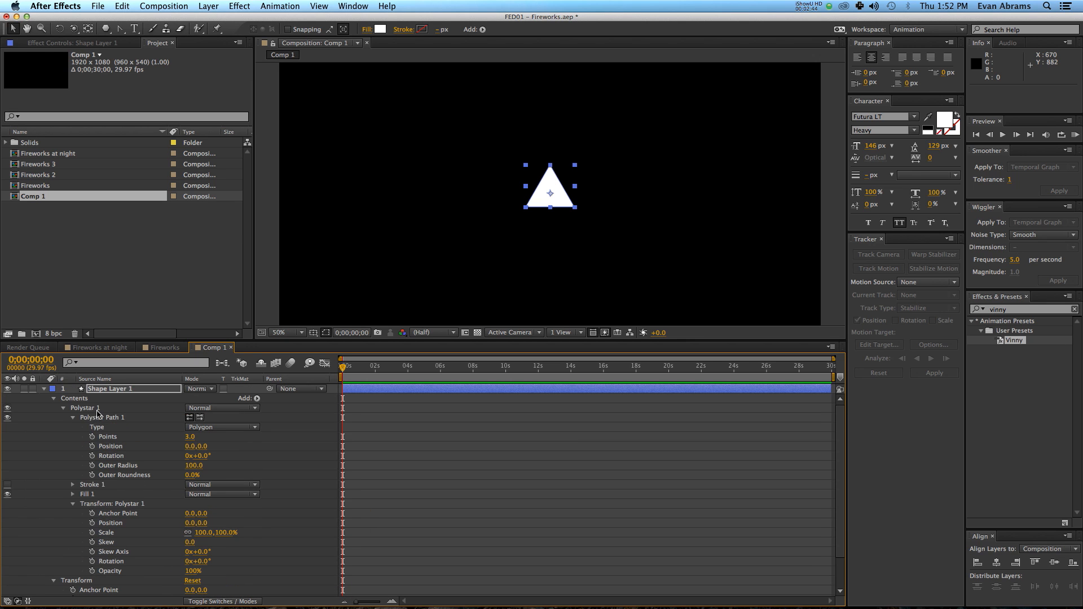
click(94, 419)
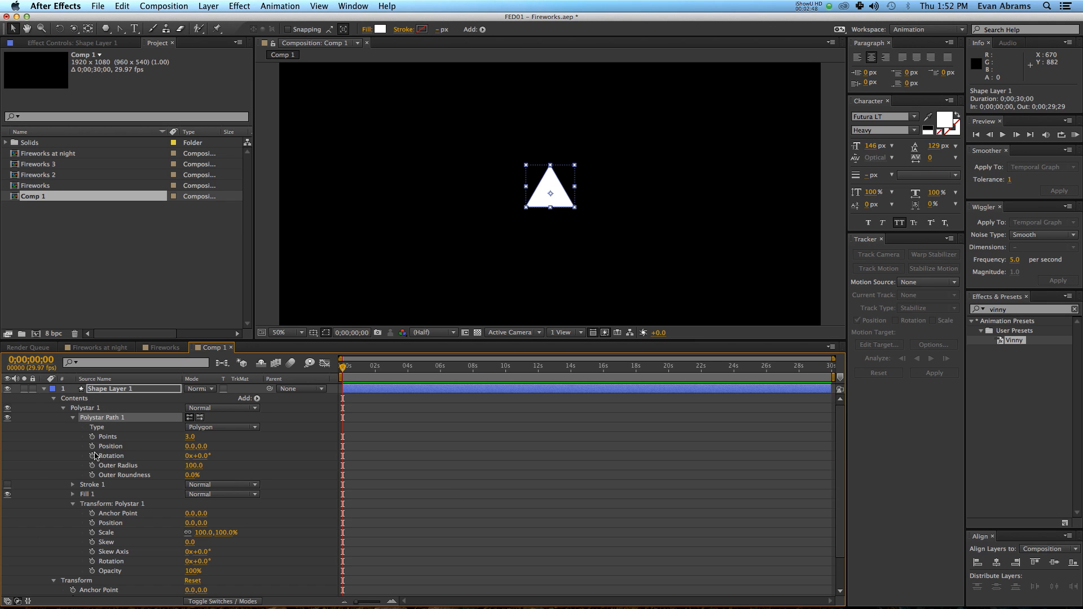
click(92, 446)
Add a Scale keyframe in Transform: Polystar 1 at 0;00;00;00 and unlink its width and height proportions.
scroll(104, 527, down, 2)
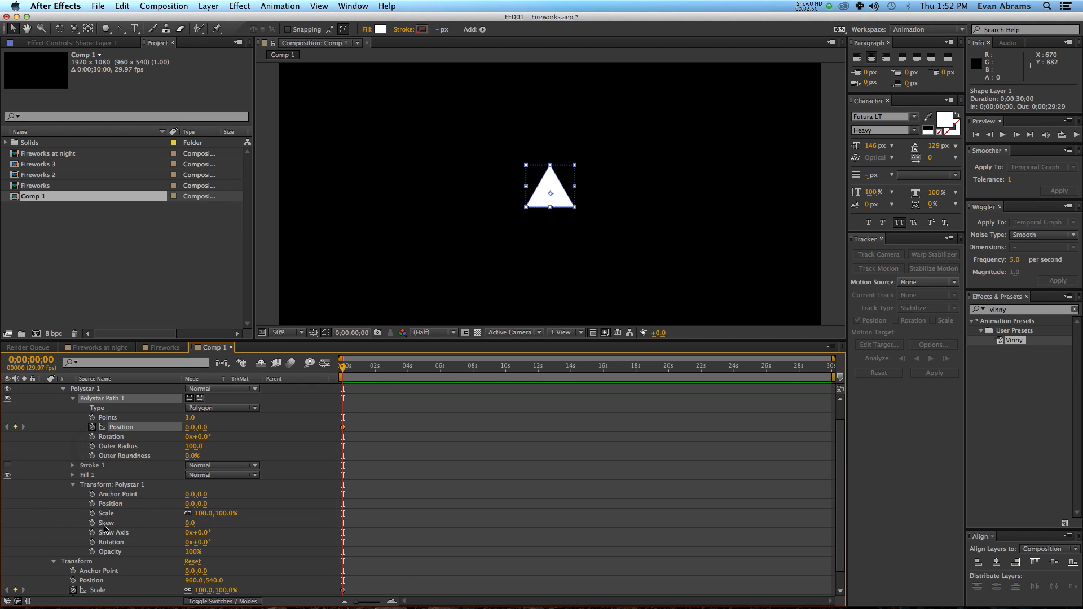
click(92, 513)
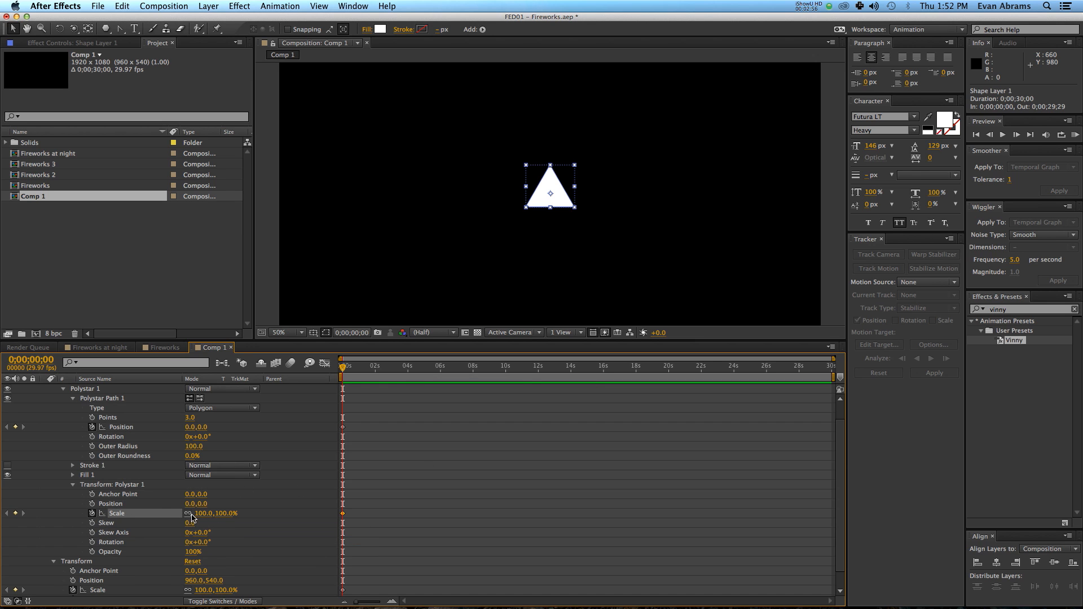
click(117, 514)
scroll(119, 486, up, 2)
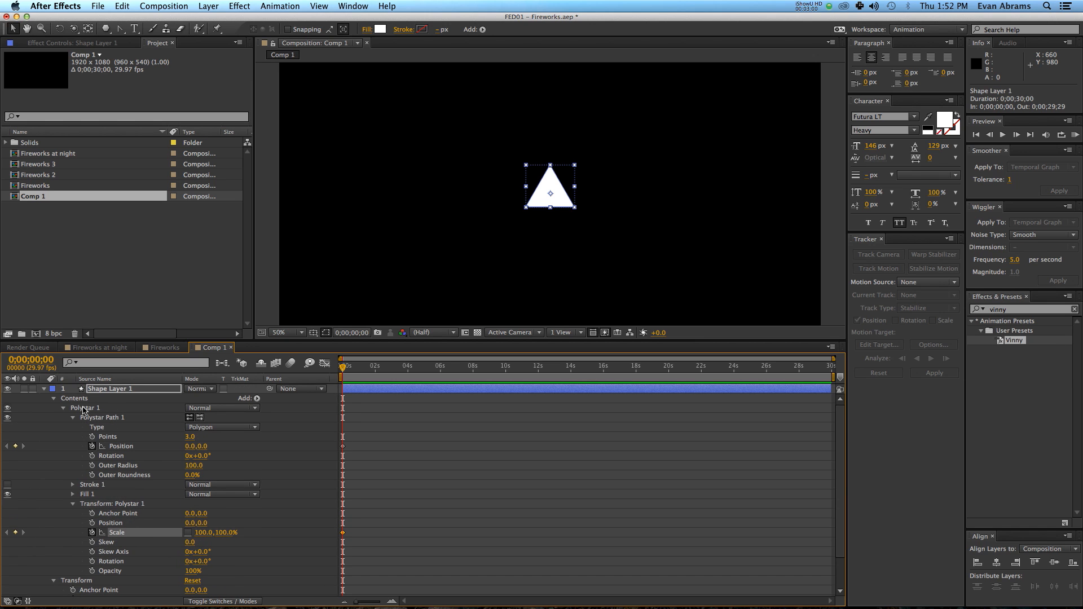
scroll(109, 485, down, 2)
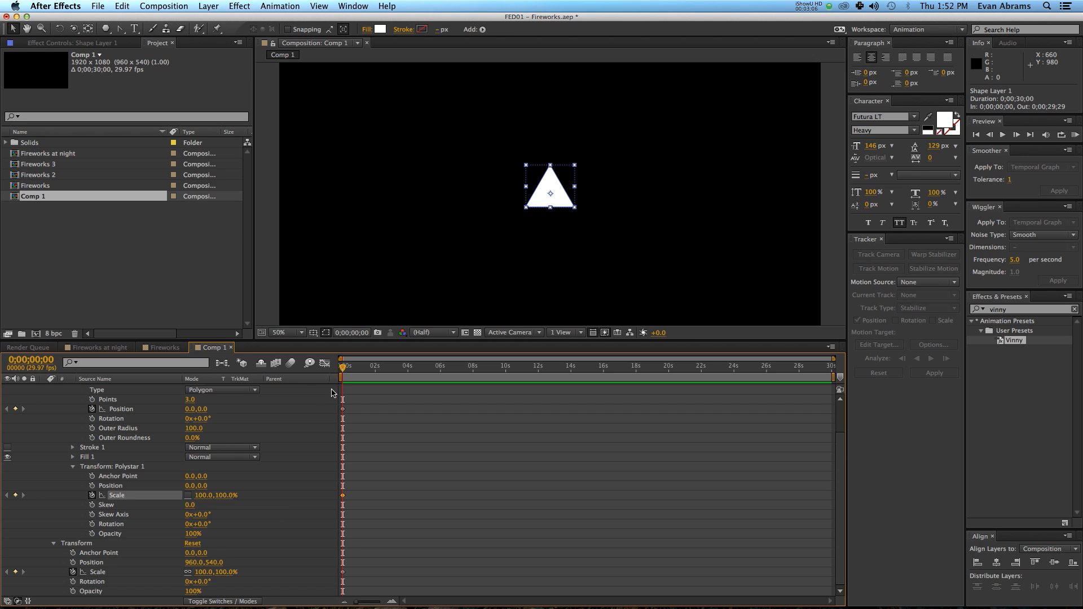
scroll(317, 439, up, 2)
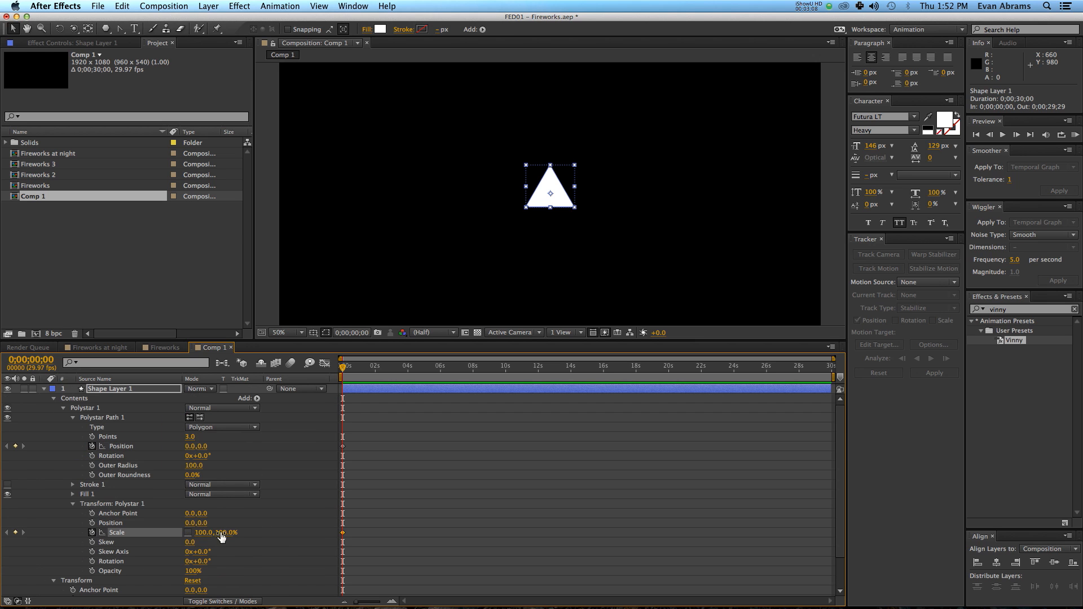
Set the Transform: Polystar 1 Scale to 50% width and 0% height at 0;00;00;00.
click(205, 532)
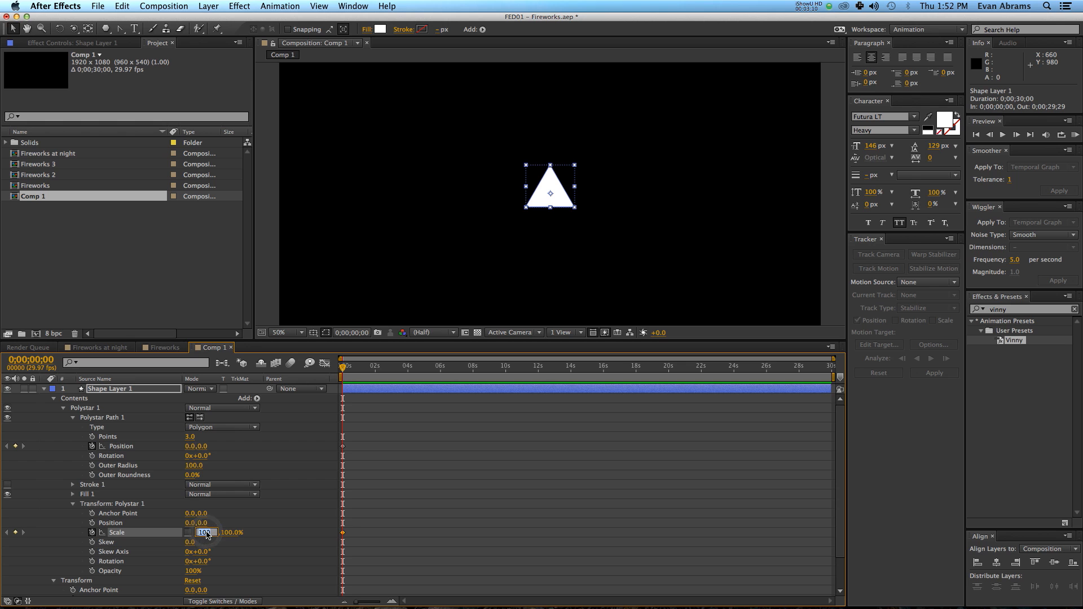
text(50)
key(Tab)
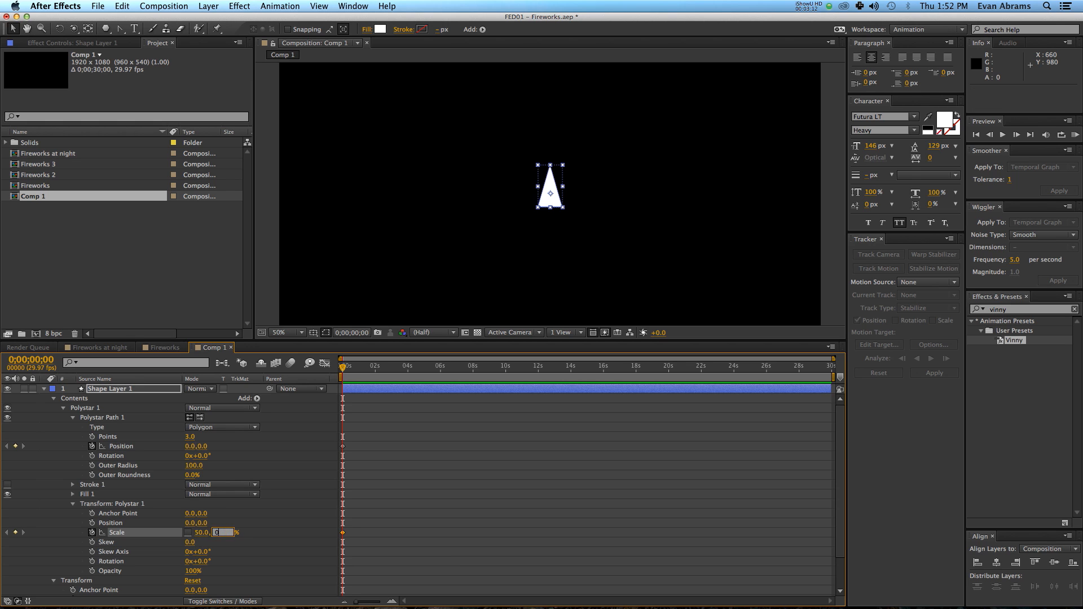
text(0)
key(Return)
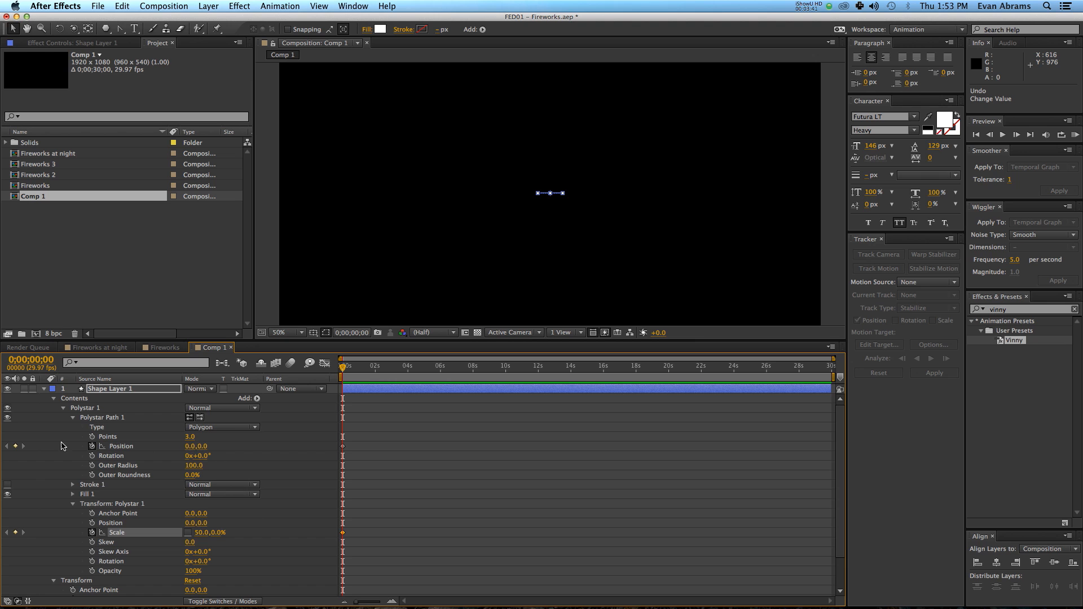
Set the layer's own transform Scale to 0% at 0;00;00;00.
click(126, 447)
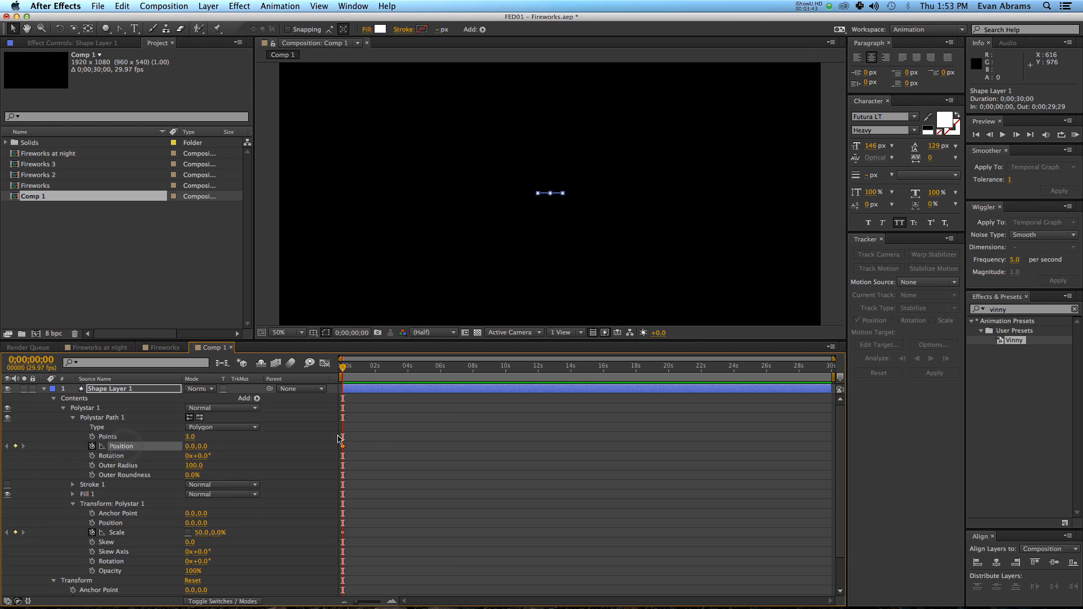
scroll(372, 457, down, 2)
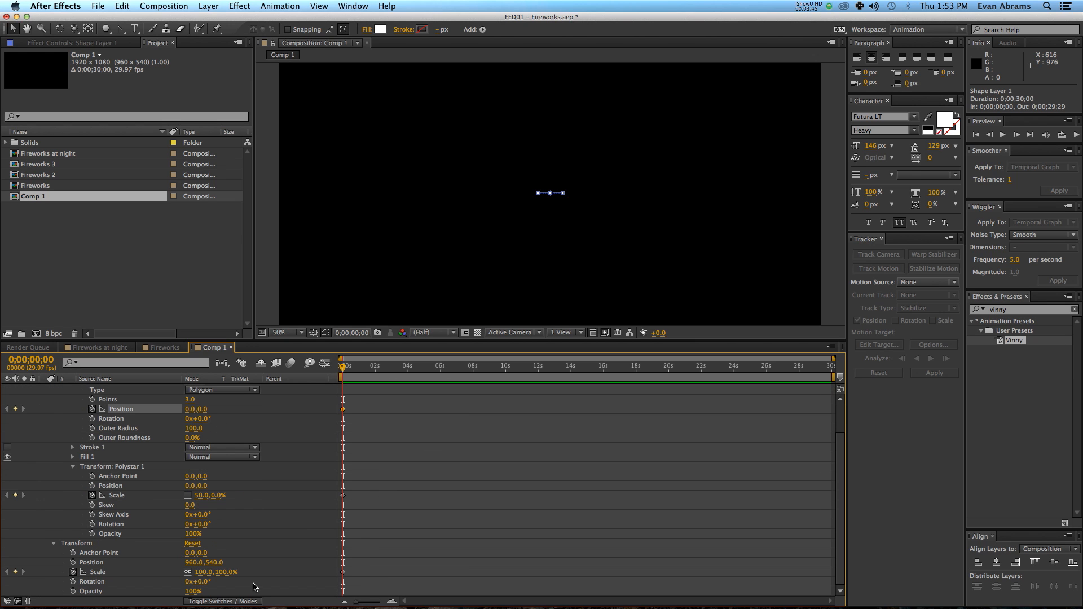
click(231, 573)
text(0)
key(Return)
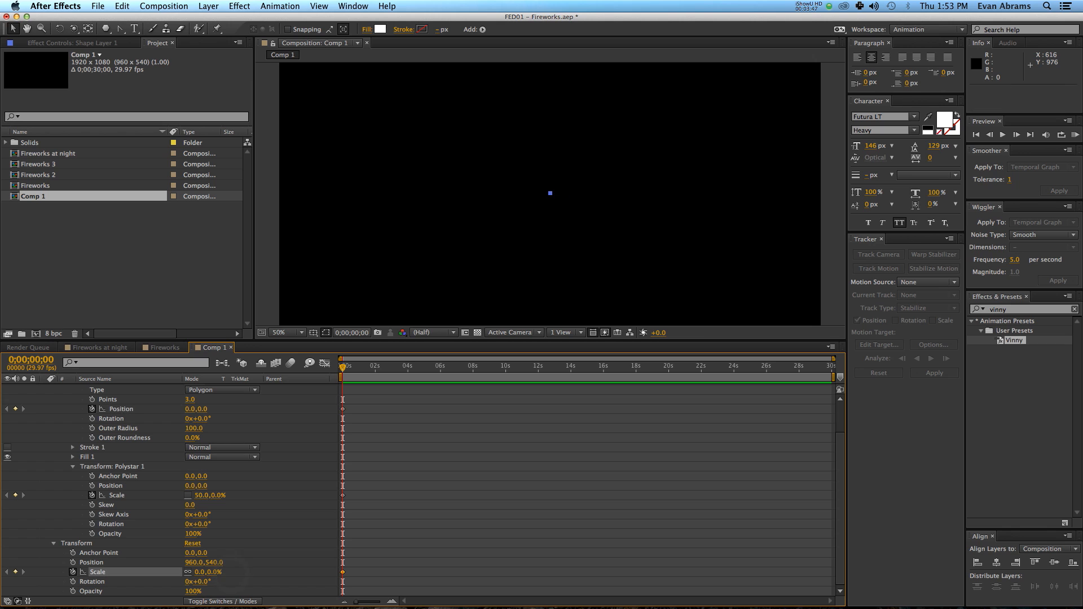
Keyframe the layer's own transform Scale at 100% at 0;00;00;20.
key(shift+Page_Down)
key(shift+Page_Down)
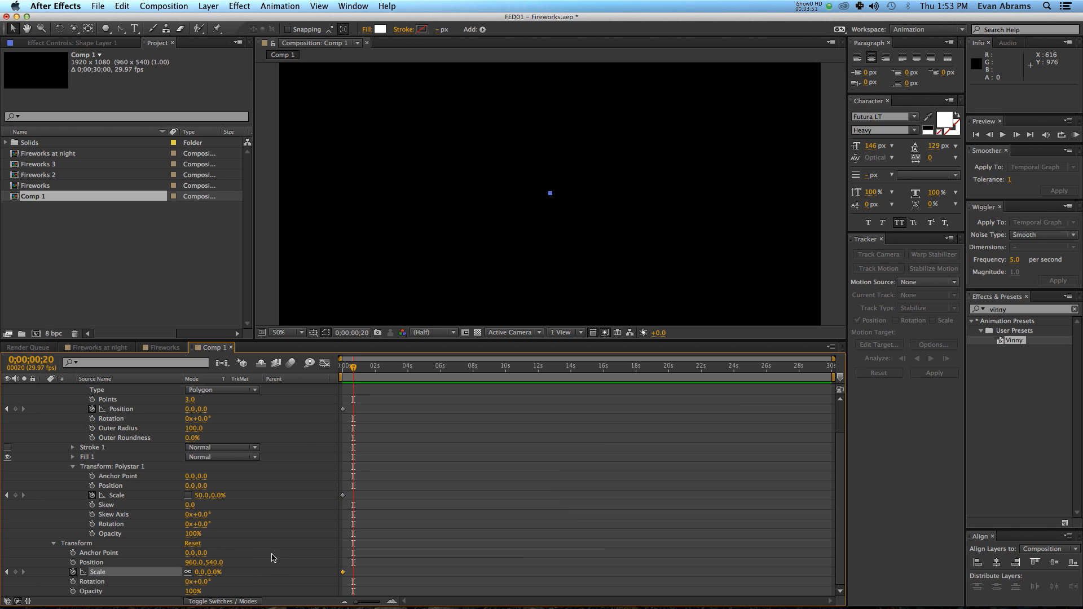
click(219, 572)
text(10)
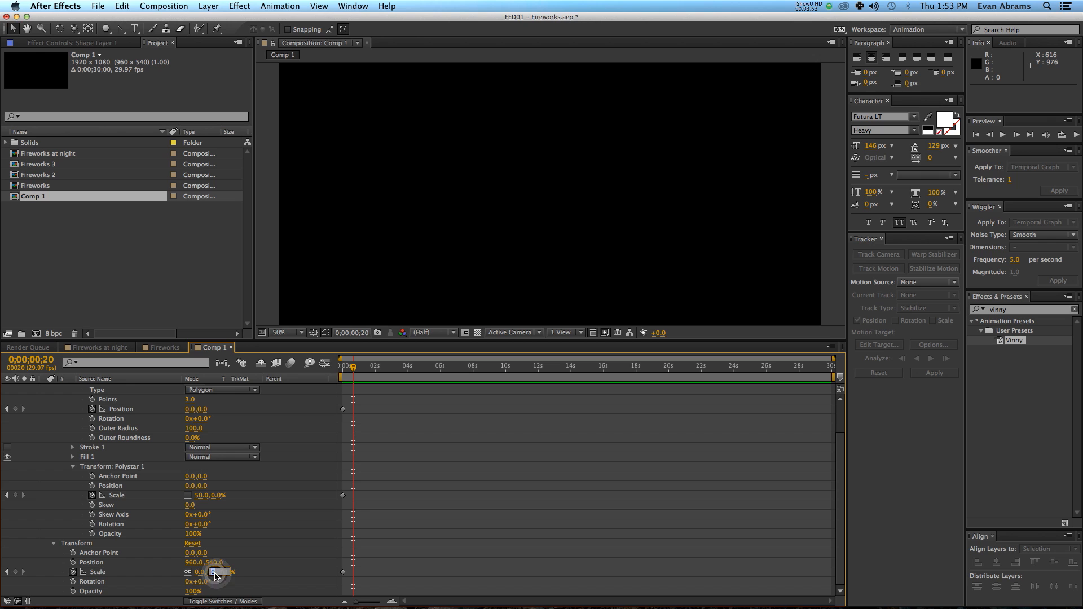
text(0)
key(Return)
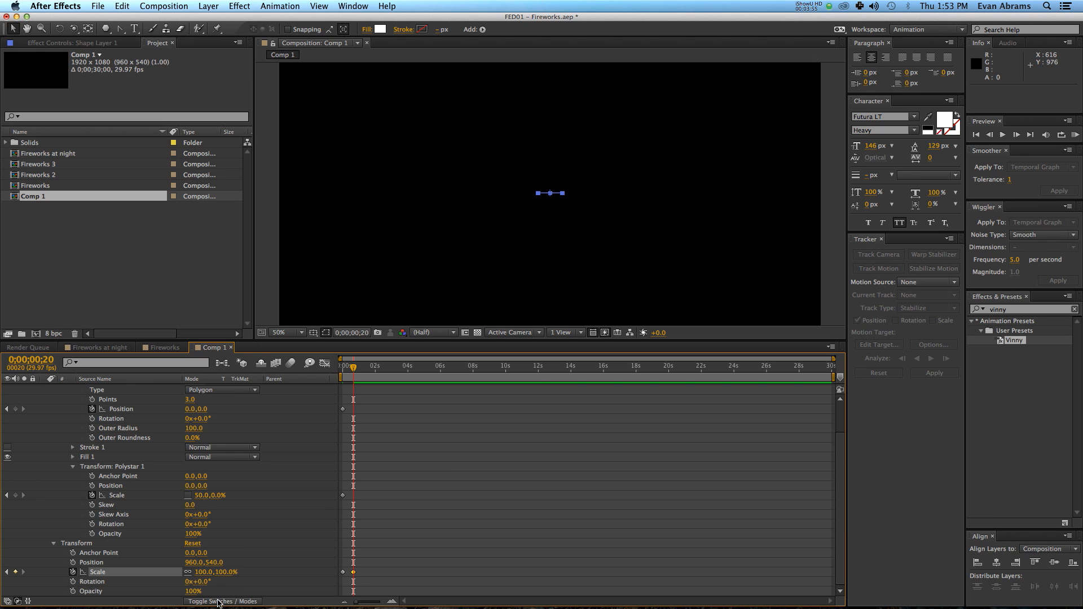
Keyframe the Transform: Polystar 1 Scale at 0% width and 100% height at 0;00;00;20.
scroll(248, 572, up, 3)
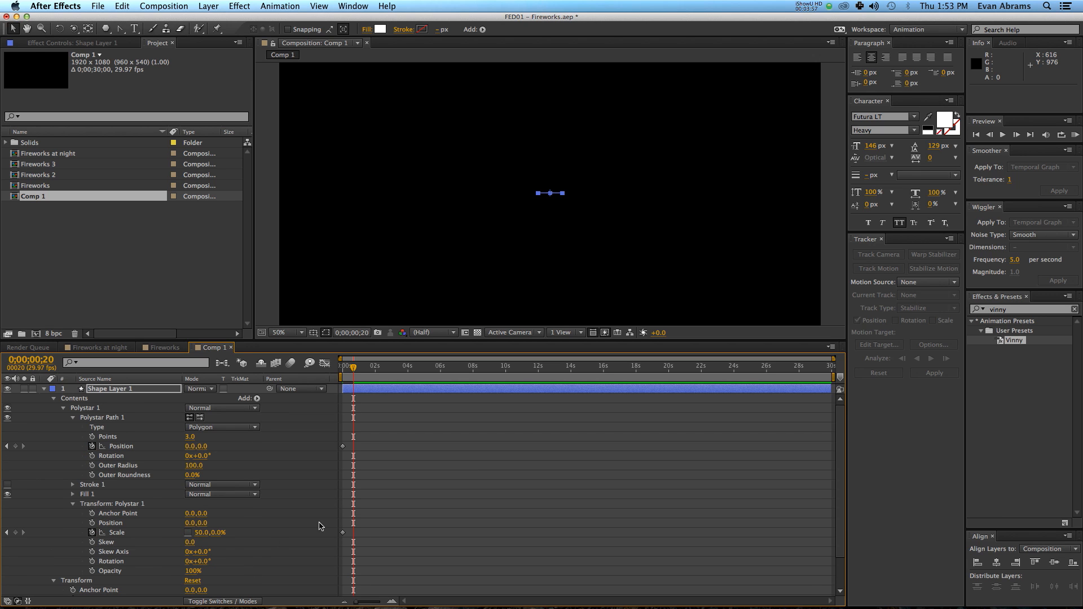
click(199, 532)
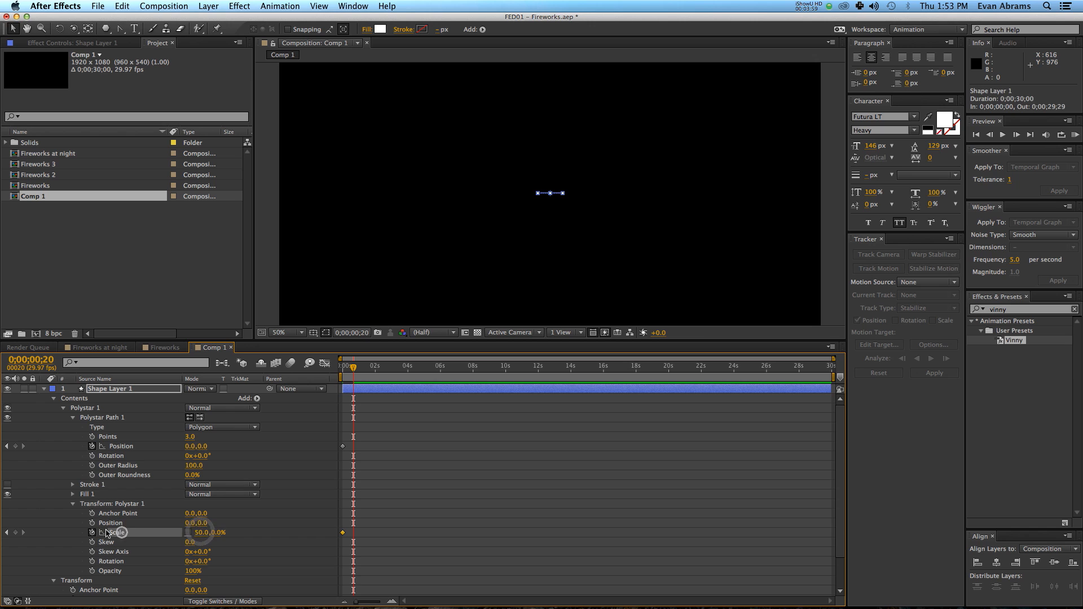
text(0)
key(Tab)
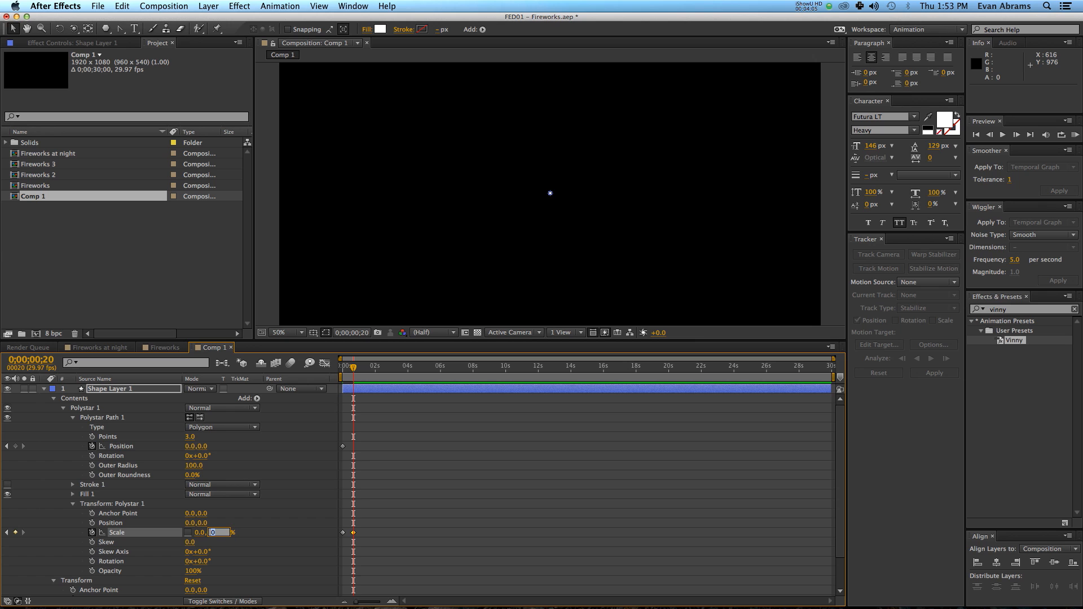
text(100)
key(Return)
Keyframe the Polystar Path 1 Position at 0, 300 at 0;00;00;20 and deselect the layer.
drag(202, 446, 380, 445)
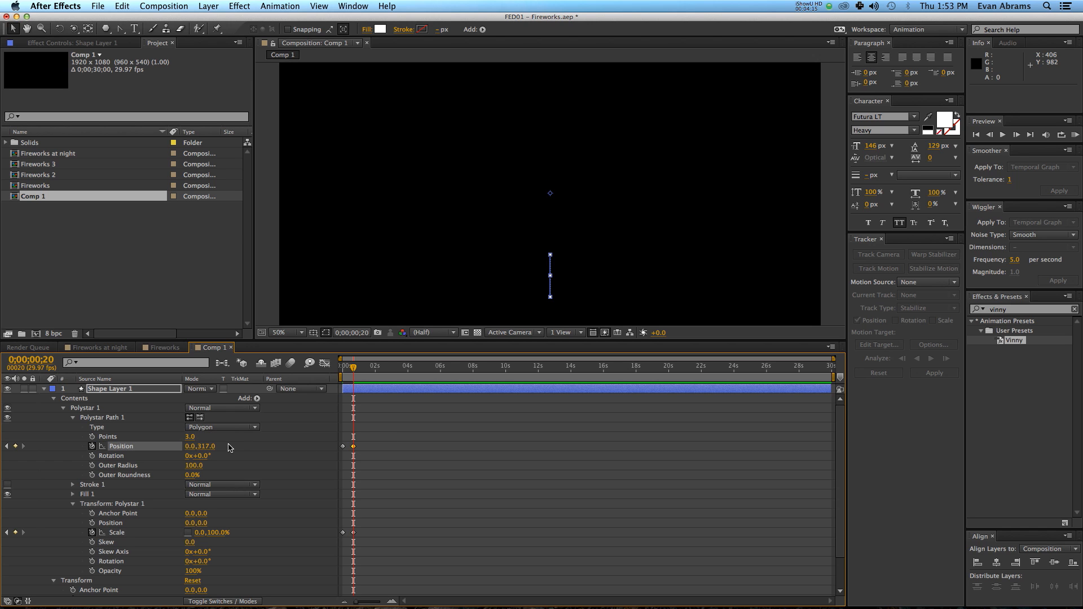
click(210, 446)
text(30)
key(Return)
click(419, 422)
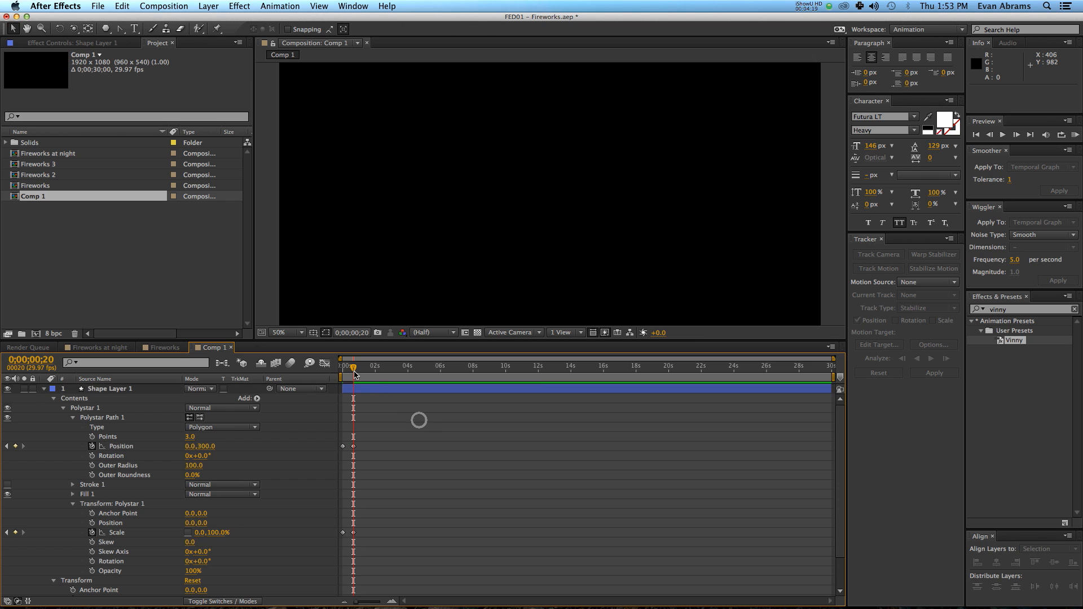
Play the animation from the start and scrub through it to check the streak's movement.
drag(354, 367, 324, 377)
key(space)
key(space)
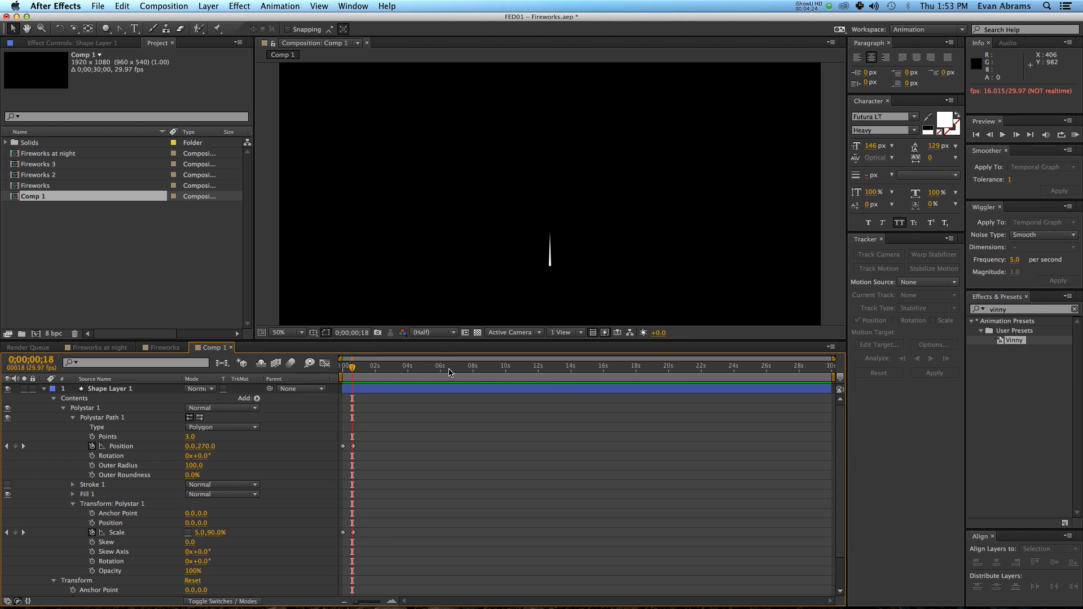
drag(346, 371, 354, 368)
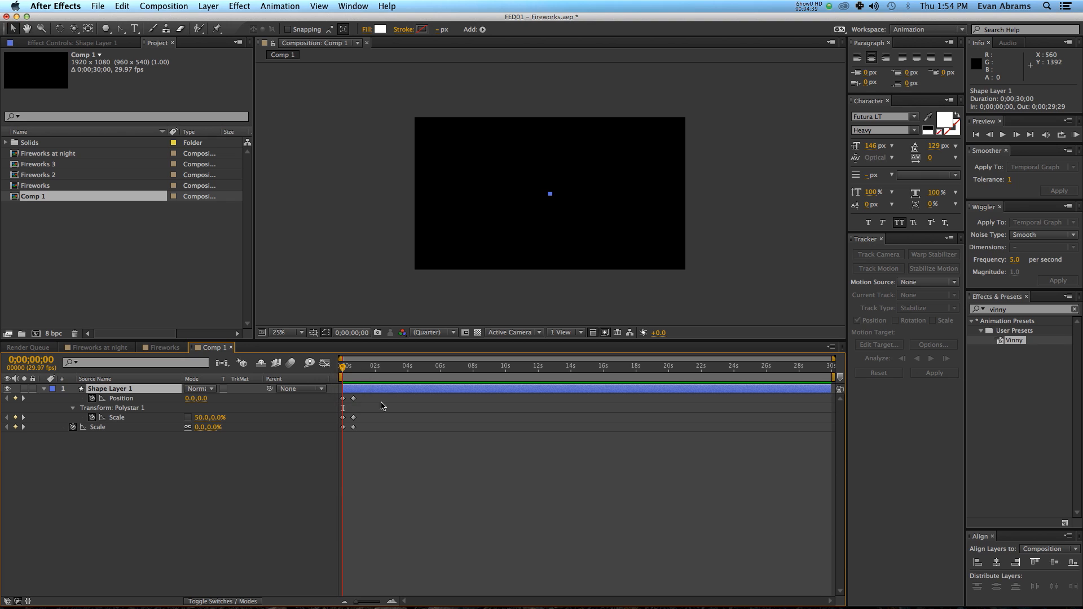
Apply Easy Ease to all Position and Scale keyframes of the shape layer.
scroll(351, 408, up, 3)
scroll(353, 408, left, 2)
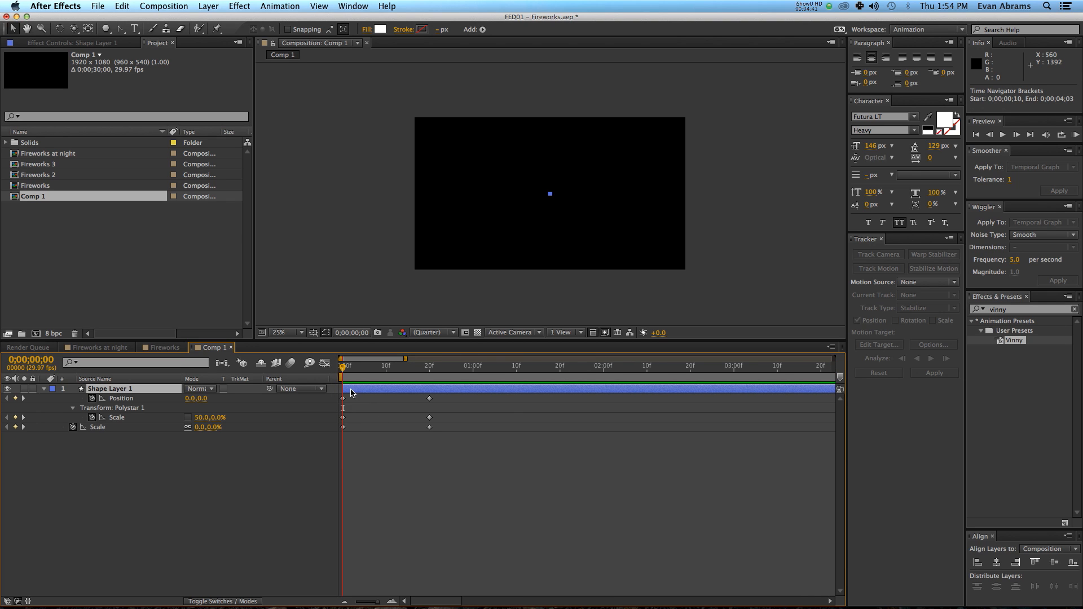
drag(449, 394, 333, 429)
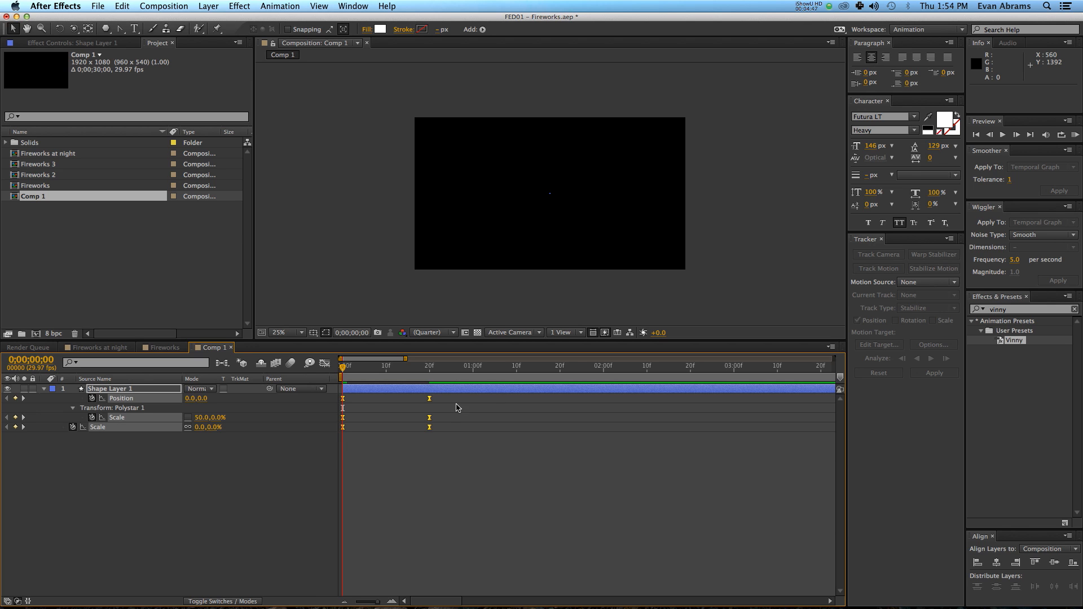
Reshape the speed curves of all Position and Scale keyframes in the Graph Editor so the burst starts fast and slows gradually.
click(324, 364)
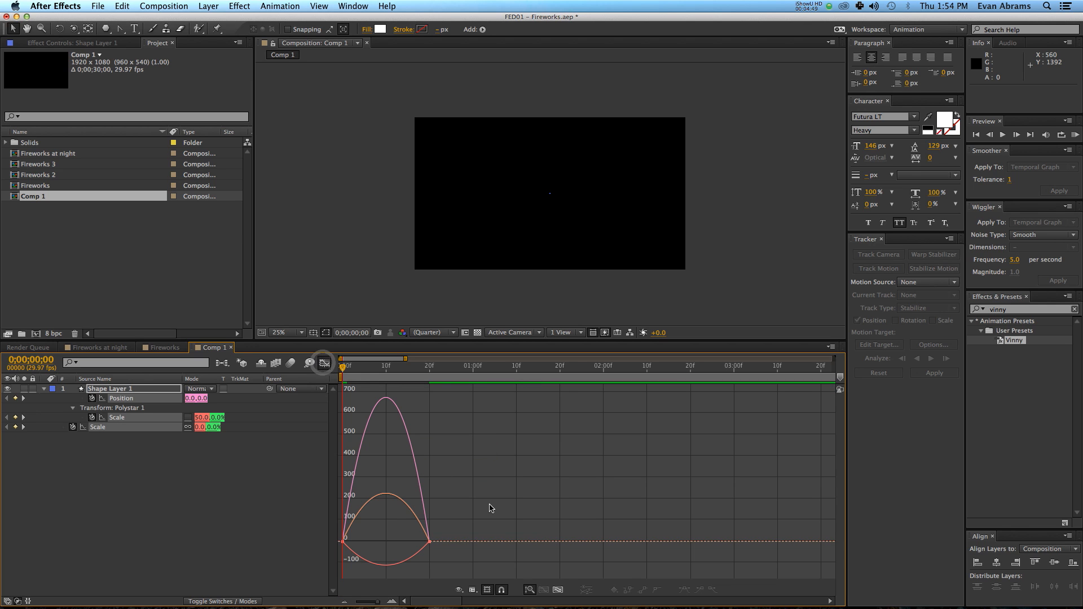
drag(484, 508, 338, 547)
drag(320, 548, 306, 548)
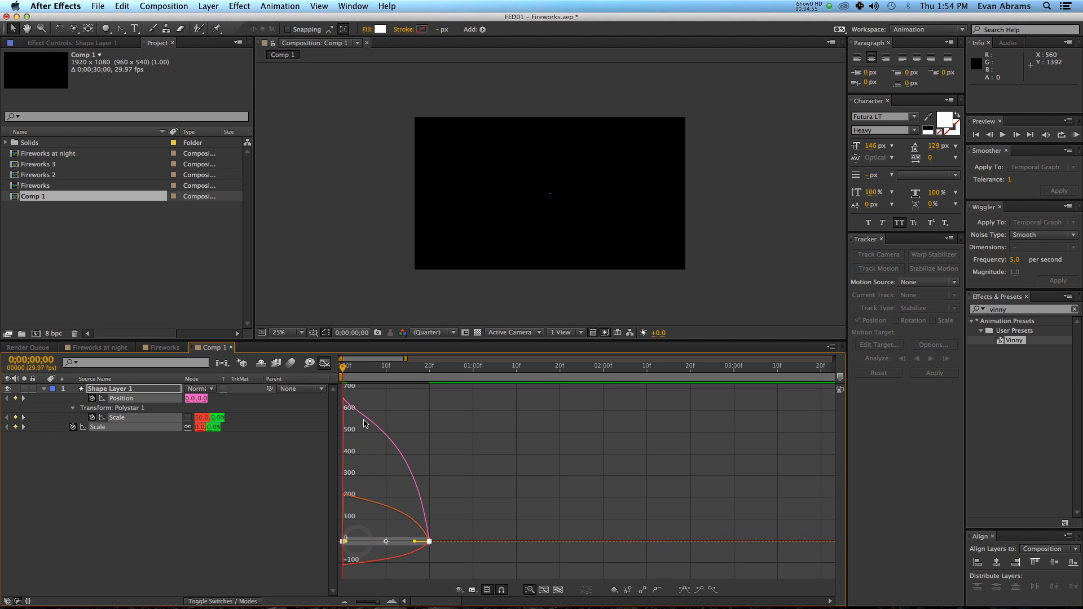
key(space)
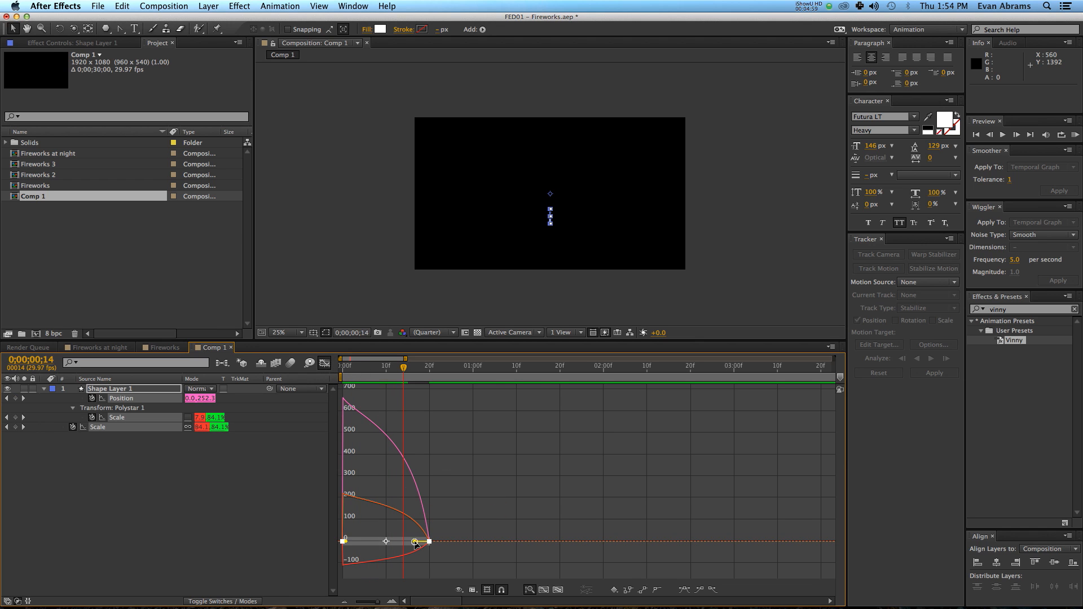
drag(415, 543, 372, 543)
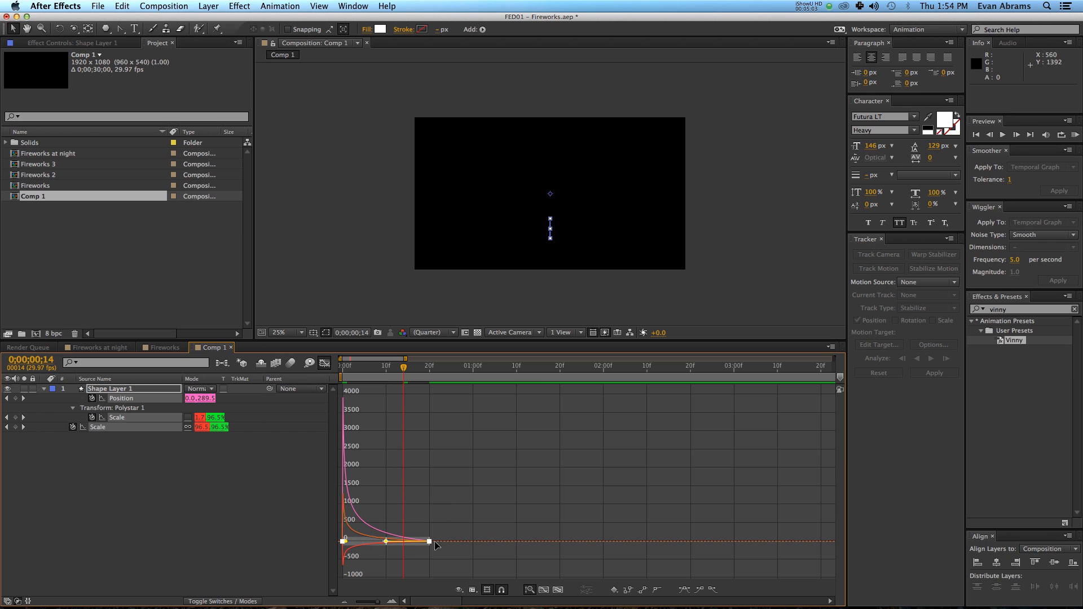
Play and scrub the eased animation from the start several times to examine the streak's motion.
drag(345, 372, 300, 378)
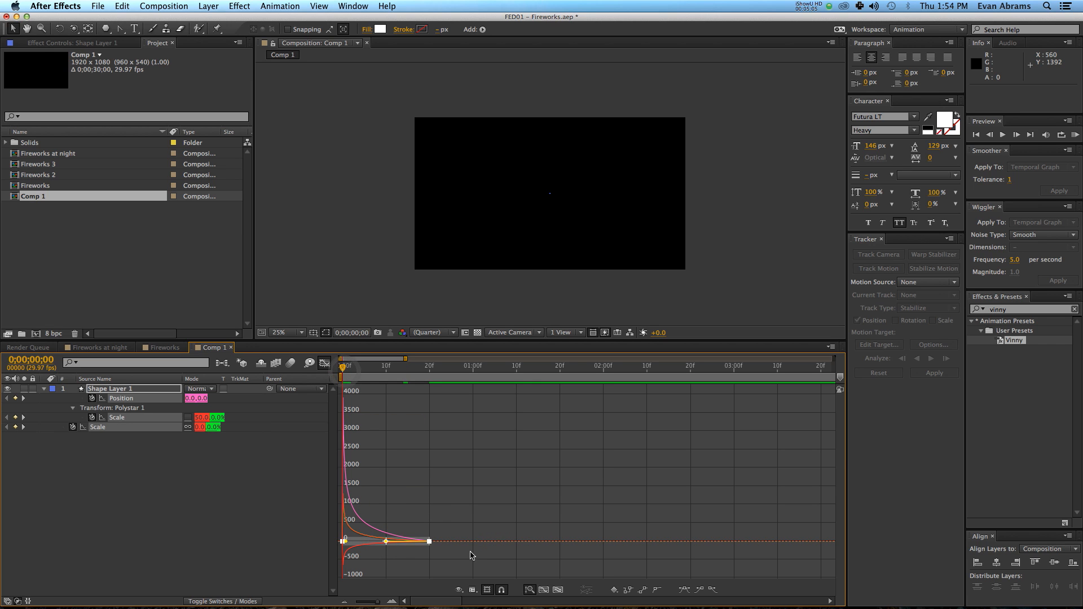
click(527, 509)
key(space)
key(space)
click(619, 286)
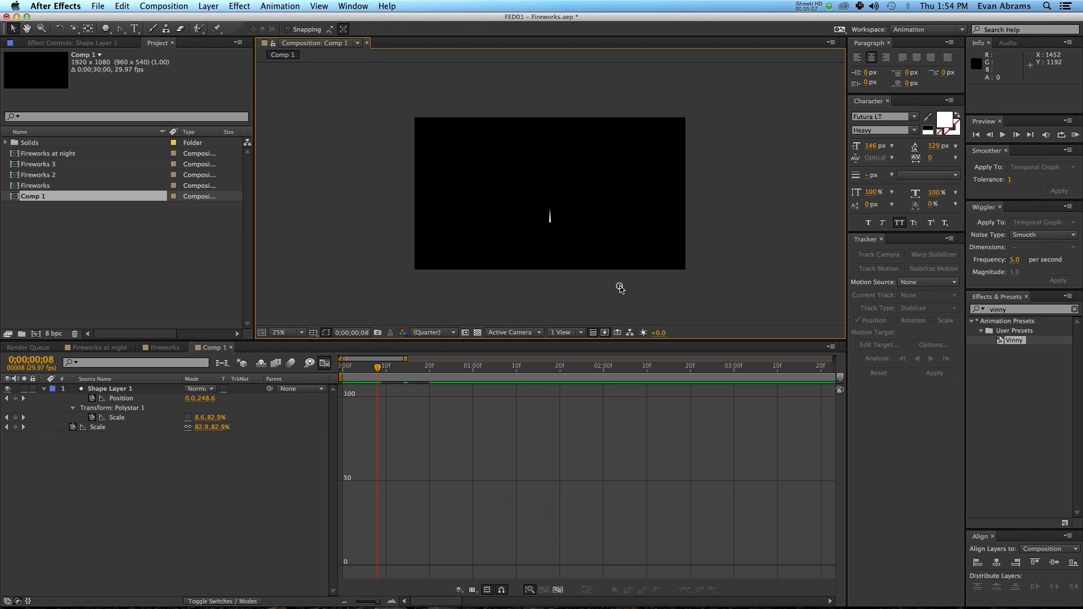
drag(398, 373, 299, 370)
key(space)
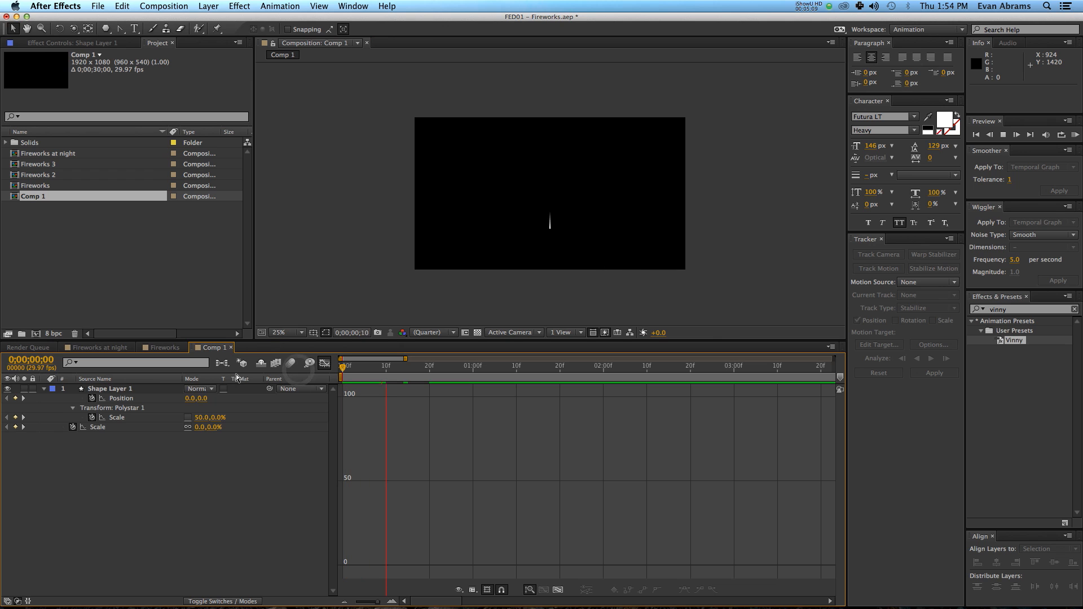
key(space)
mouse_move(393, 374)
mouse_down()
mouse_move(363, 367)
mouse_move(411, 367)
mouse_up()
key(period)
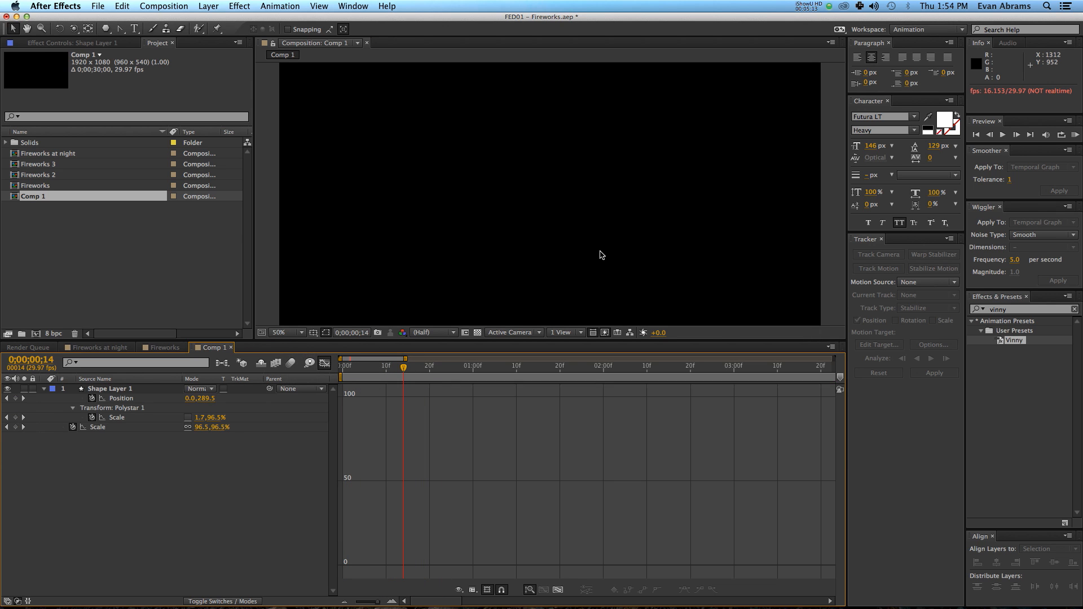
key(Home)
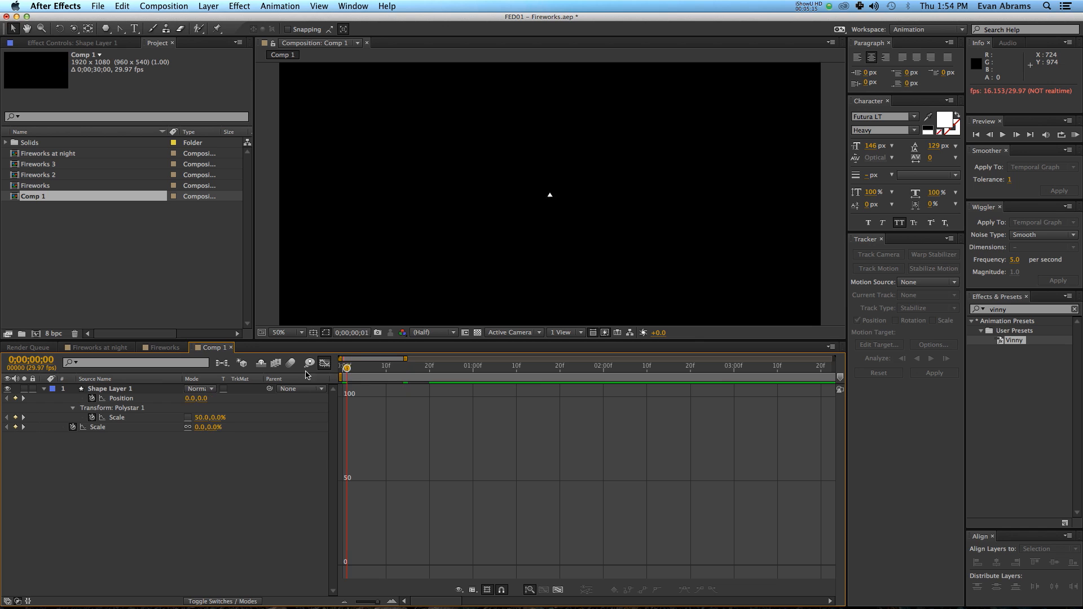
key(space)
key(comma)
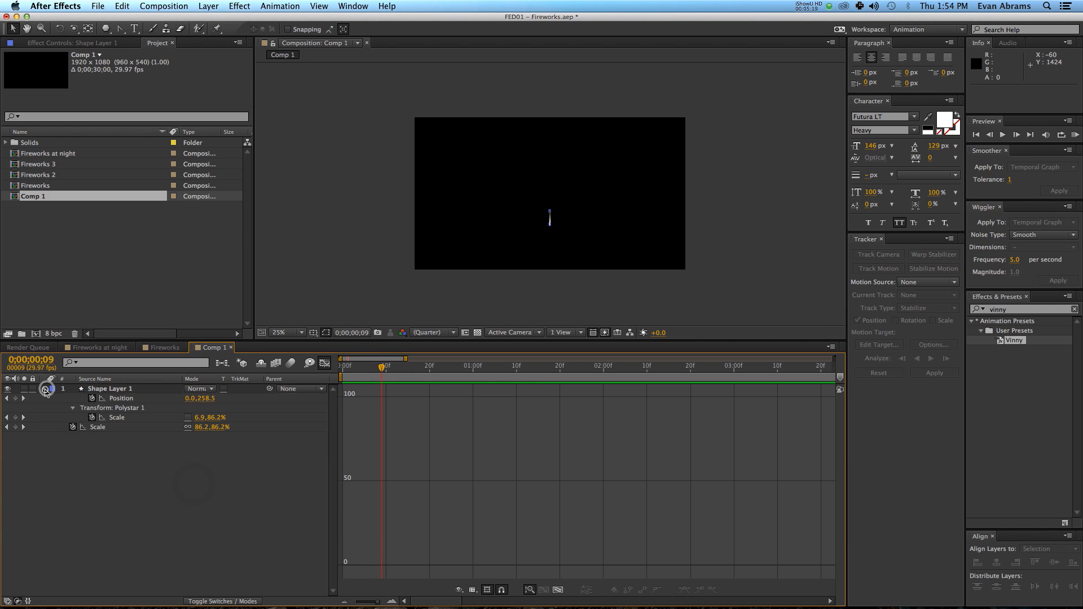
Add a Repeater to the shape layer's Contents, outside the Polystar 1 group.
click(44, 388)
click(69, 399)
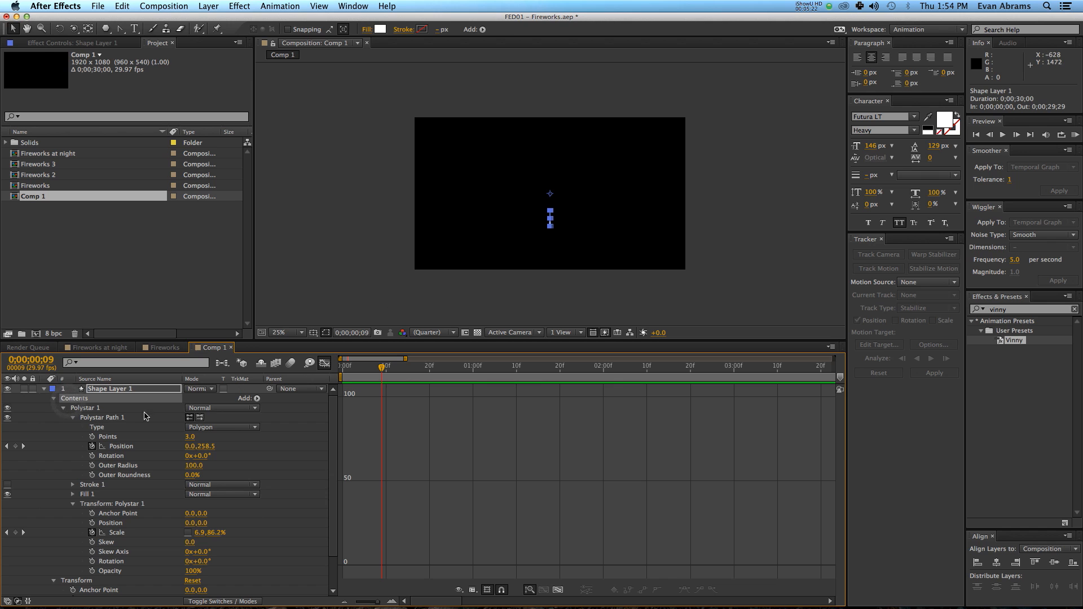
click(256, 399)
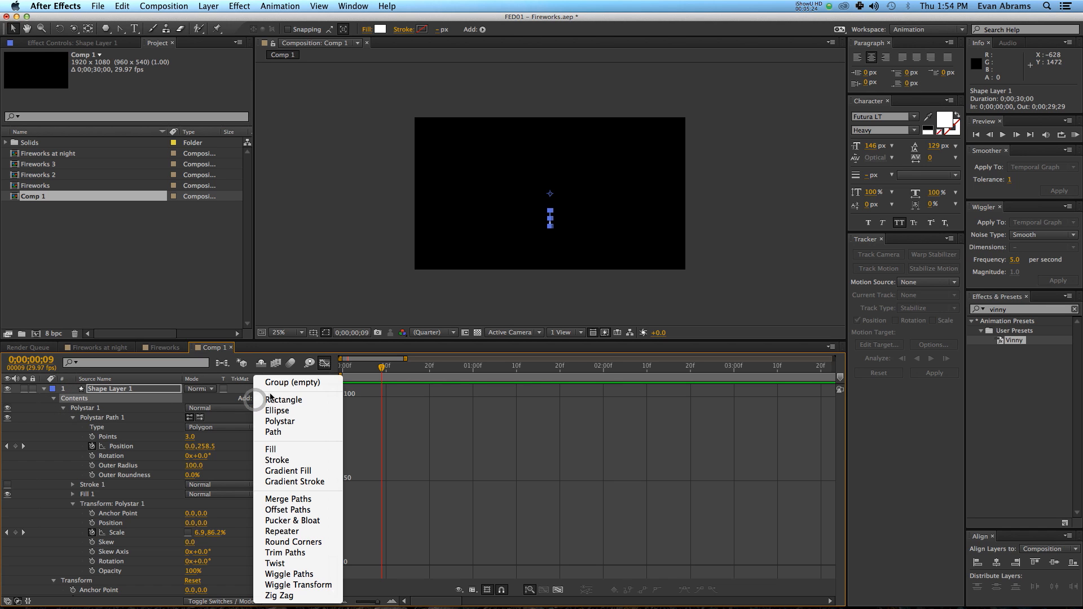
click(282, 532)
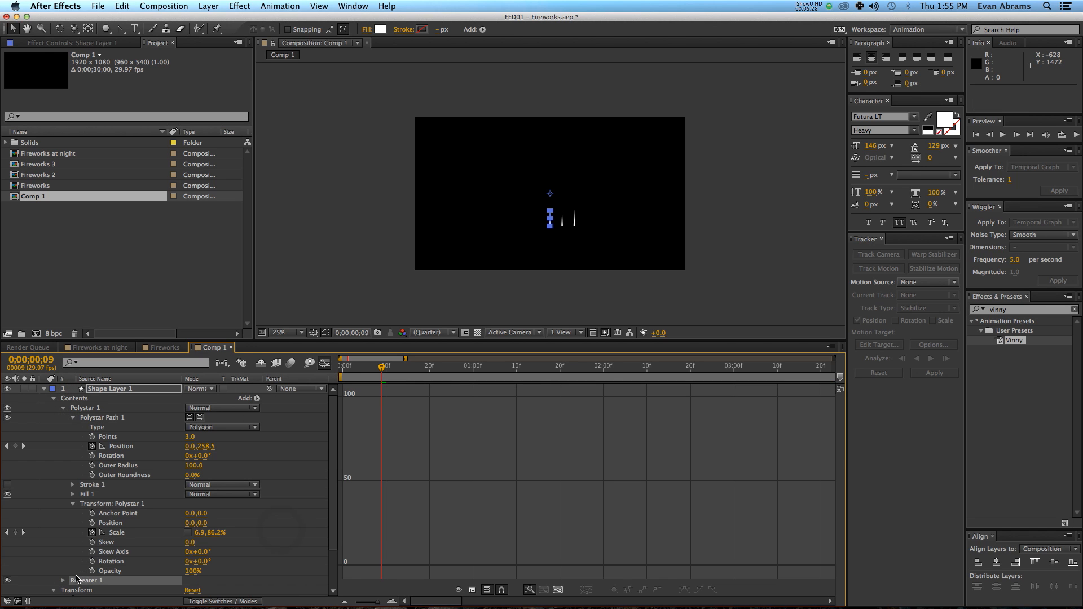
In Transform: Repeater 1, set the Position to 0, 0 and the Rotation to about 33°.
click(63, 580)
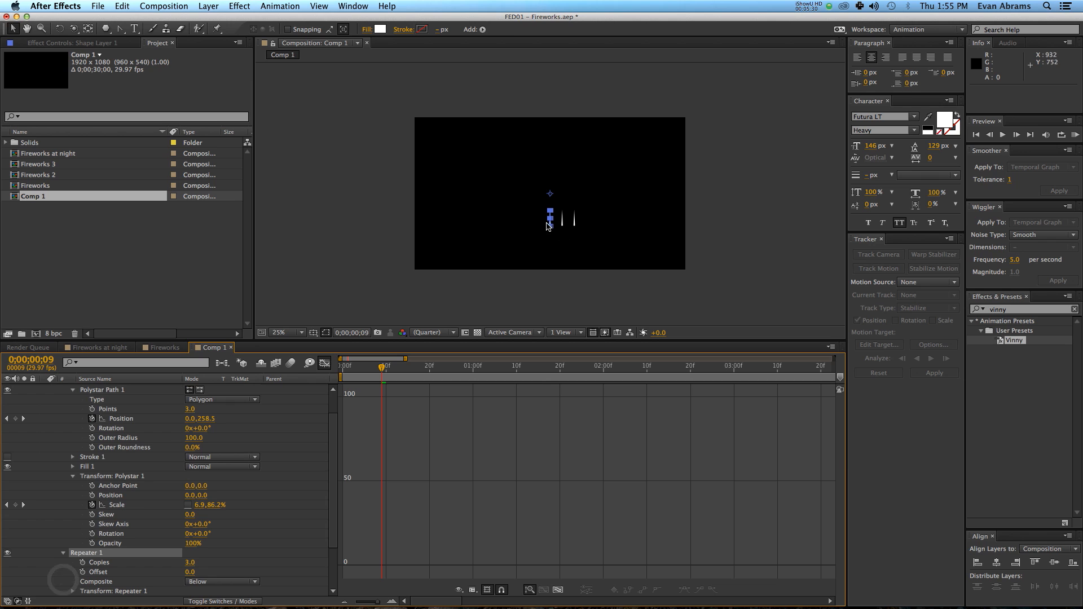
scroll(68, 555, down, 3)
click(73, 544)
scroll(113, 553, down, 1)
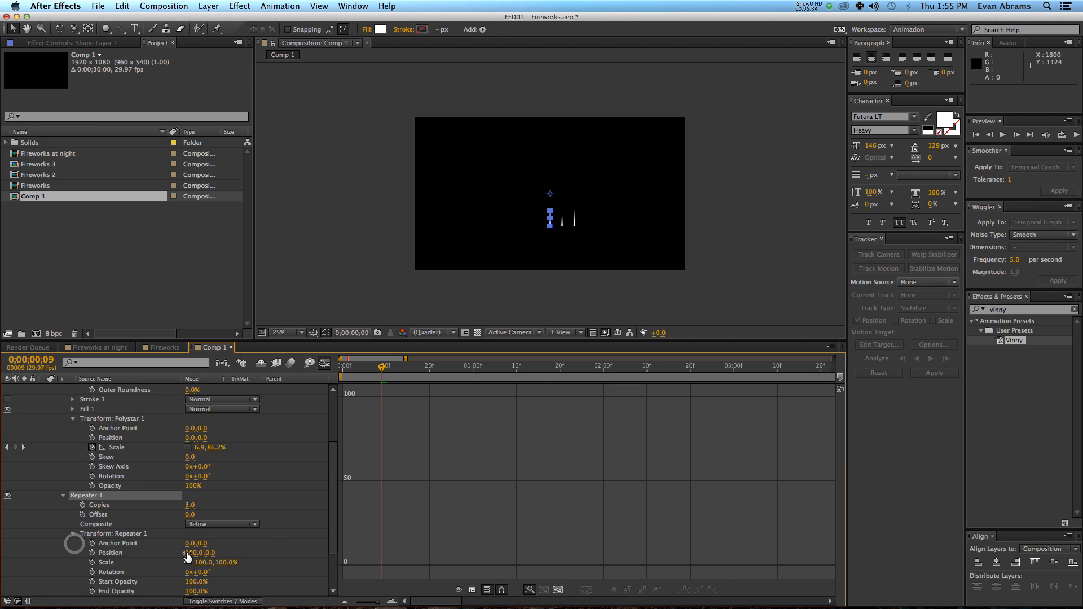
scroll(188, 558, down, 1)
click(192, 524)
text(00)
key(Return)
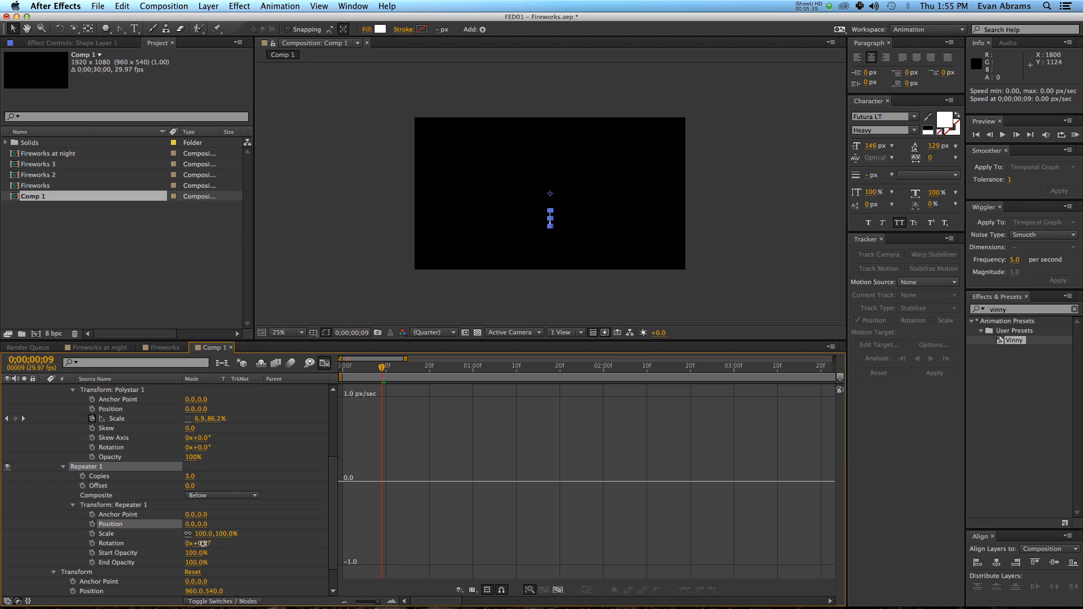
drag(202, 543, 222, 546)
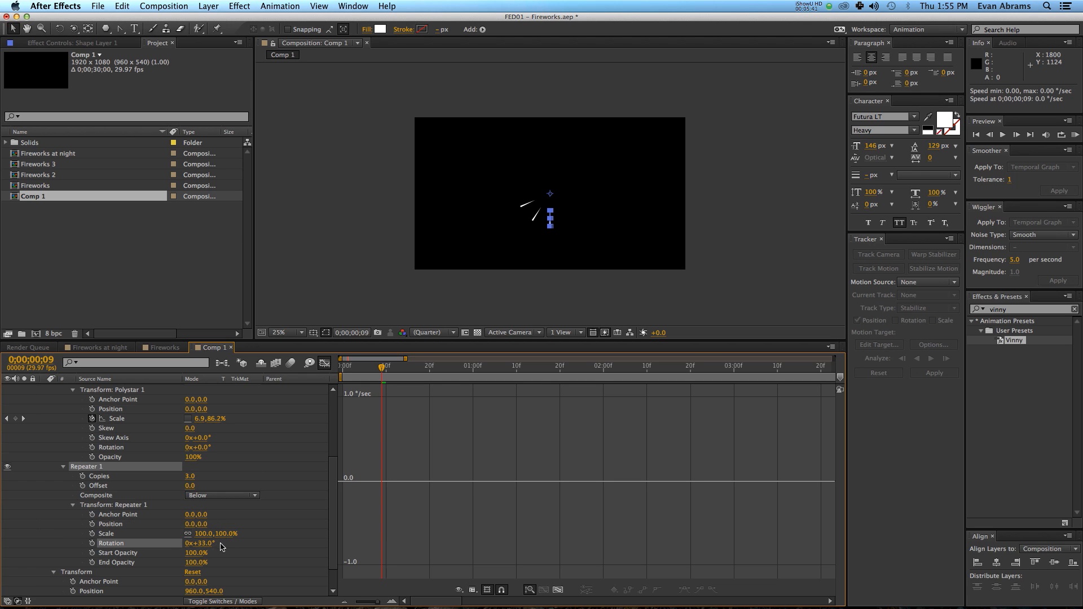
Set Repeater 1 to 12 copies and its transform Rotation to 360/12, giving evenly spaced streaks at 30°.
click(192, 477)
text(12)
key(Return)
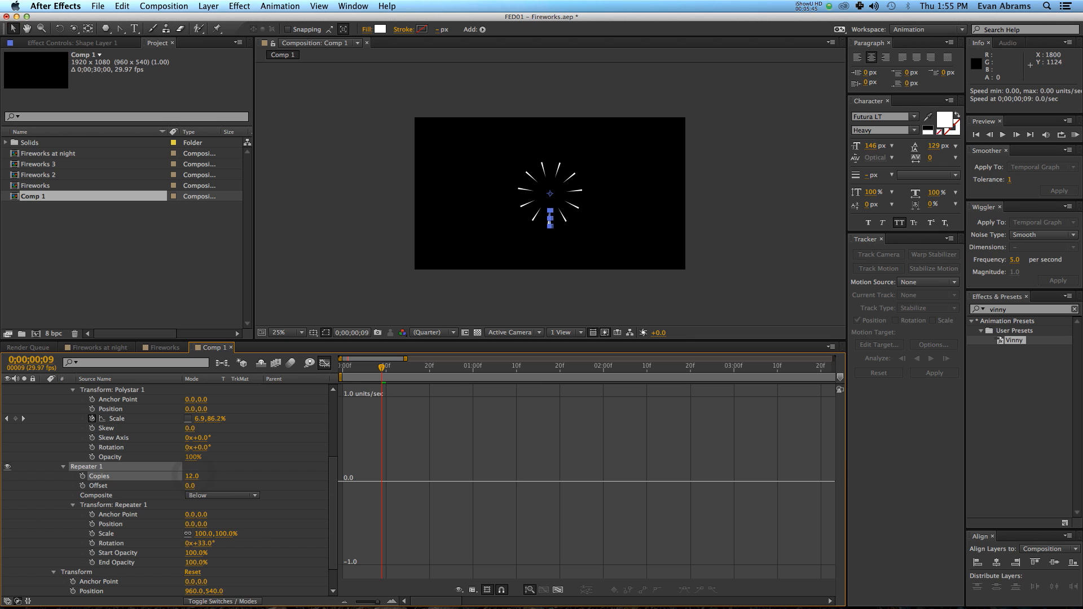
click(200, 544)
text(360/12)
key(Return)
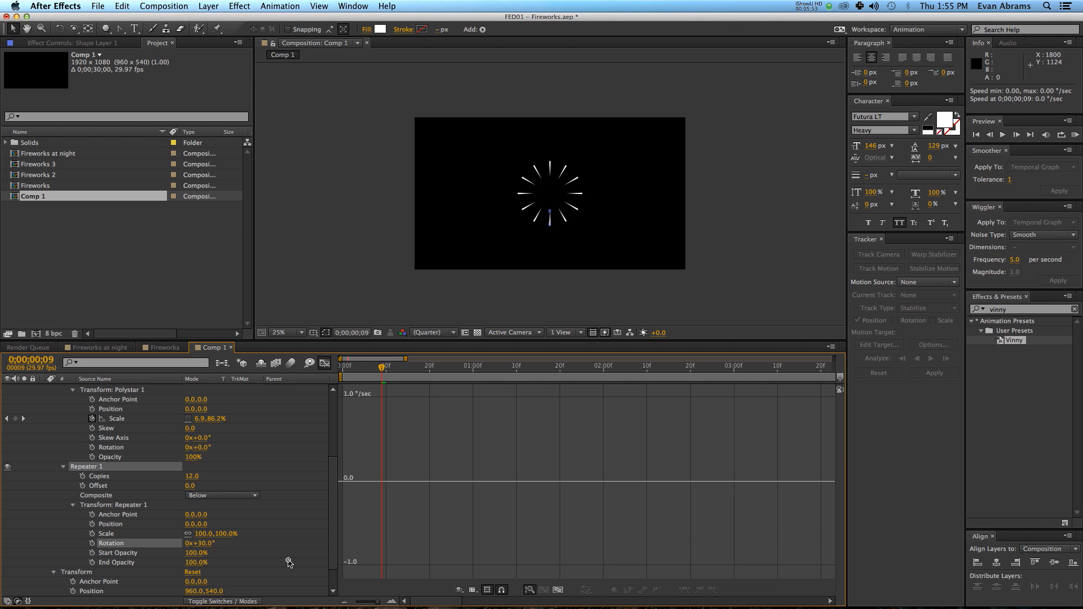
click(288, 560)
key(period)
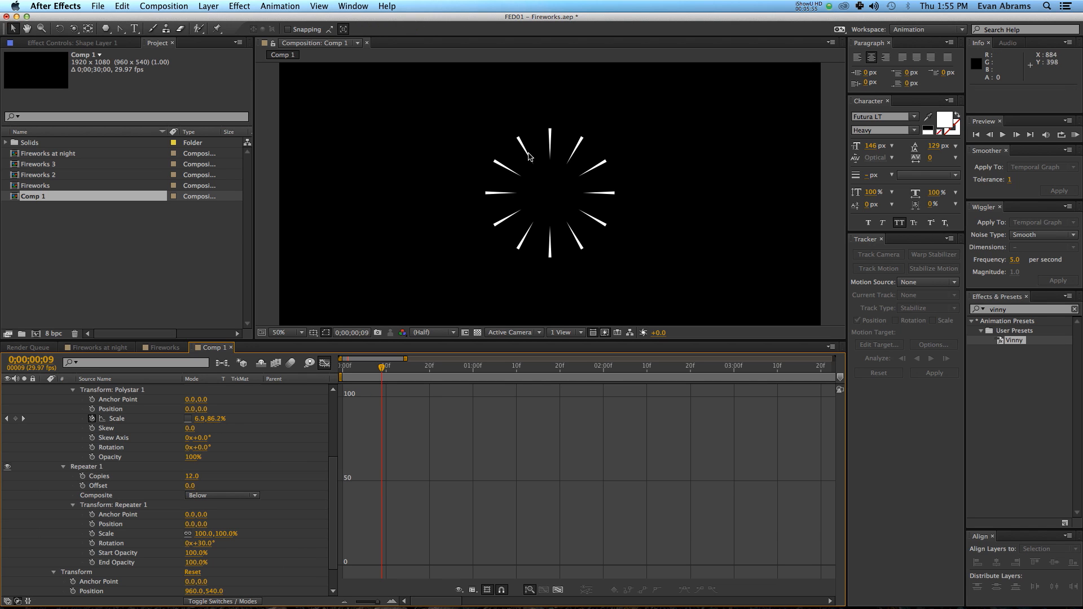
Play the 12-streak burst from the start a few times to examine its motion.
drag(364, 372, 280, 390)
key(space)
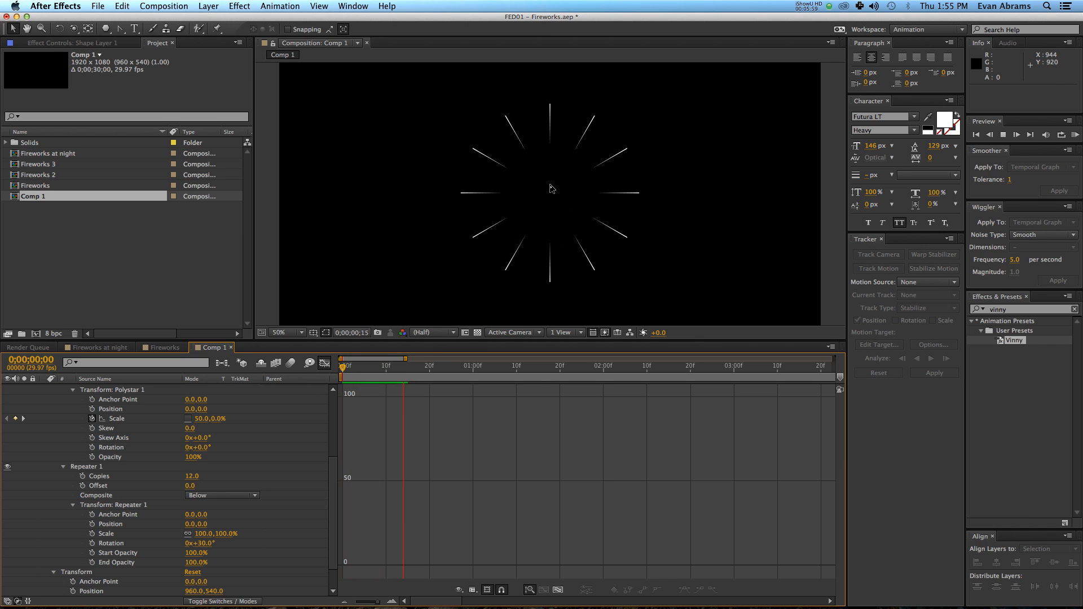
key(comma)
key(space)
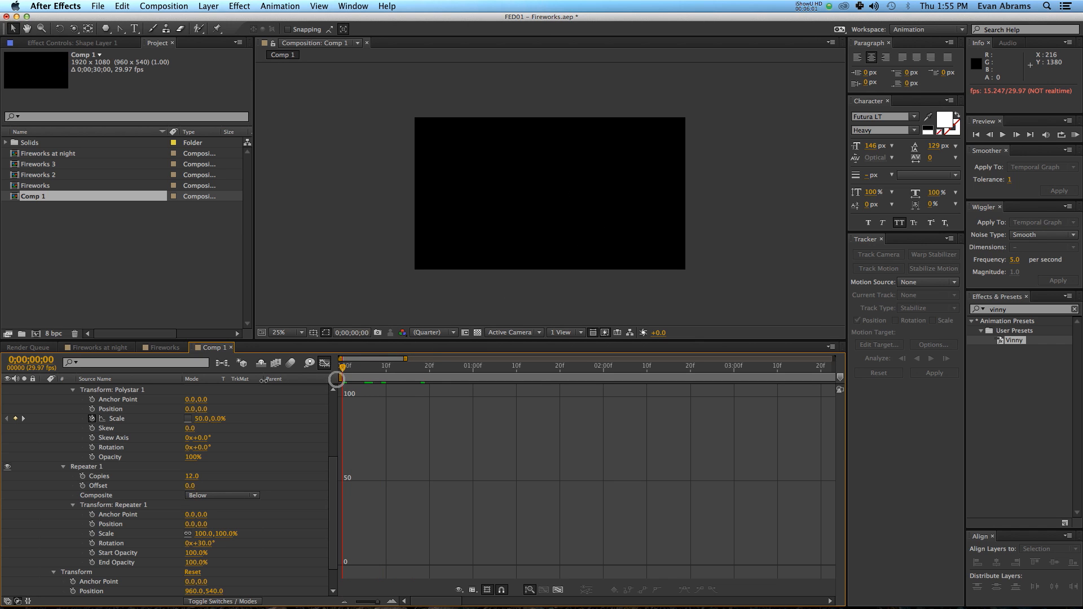
key(space)
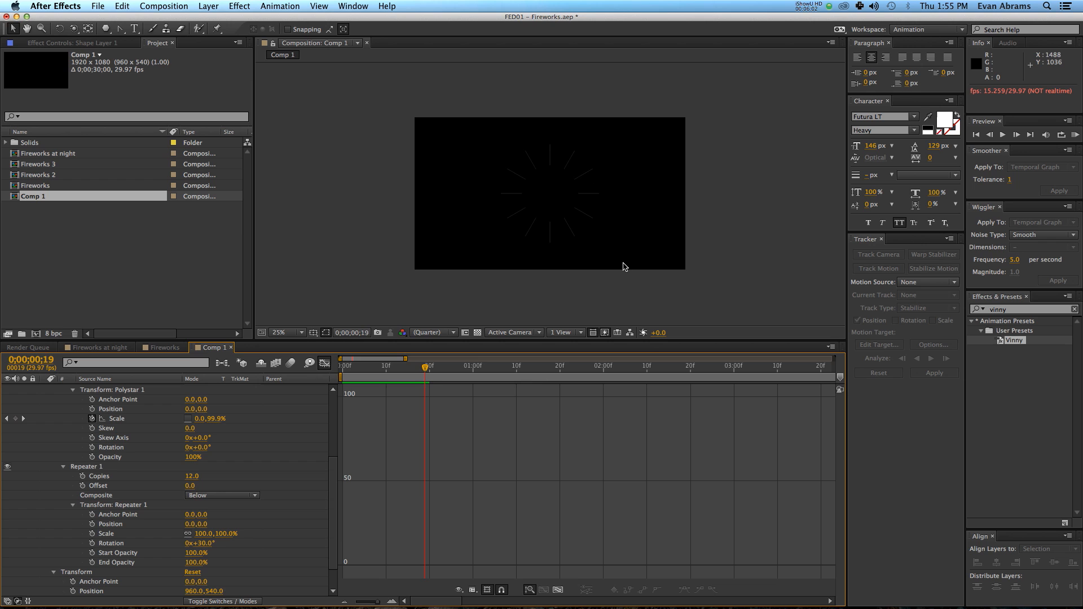
click(341, 366)
Show only the keyframed properties of Shape Layer 1 and switch the timeline from the Graph Editor back to layer bars.
scroll(154, 420, up, 5)
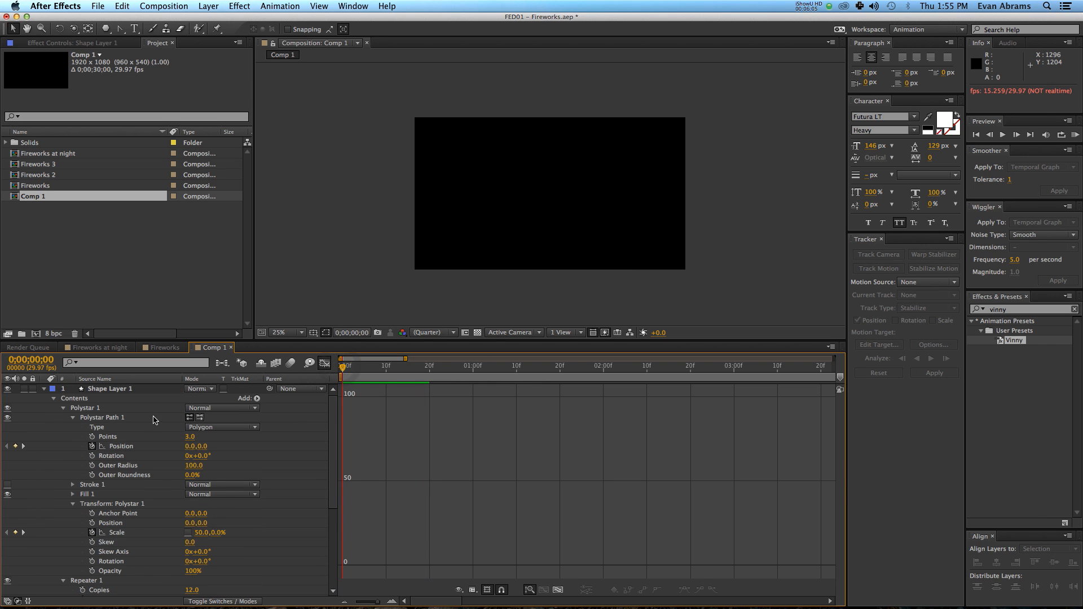
click(159, 388)
key(u)
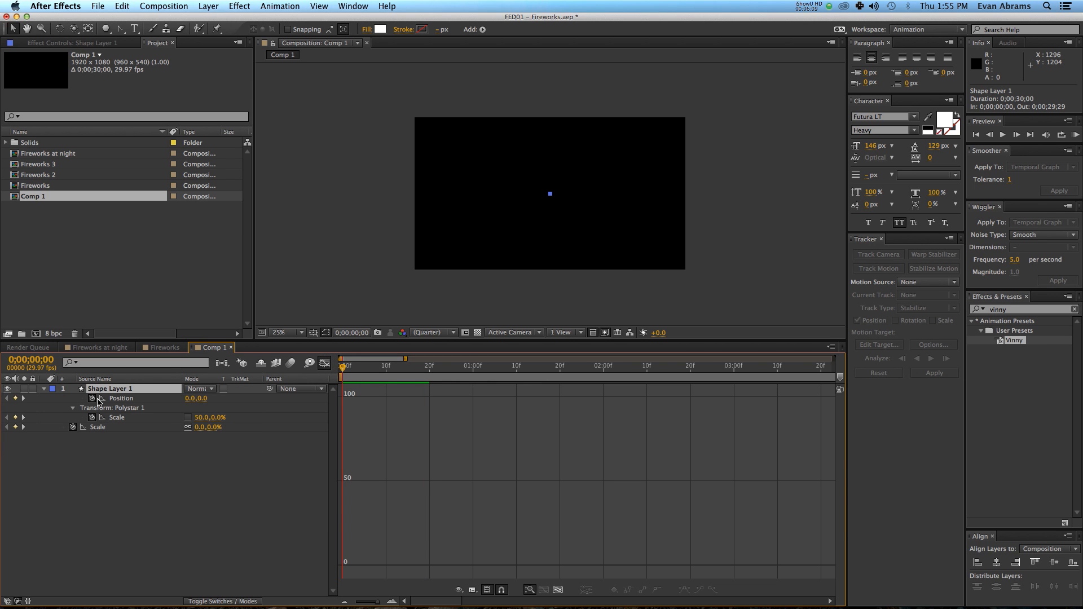
click(323, 364)
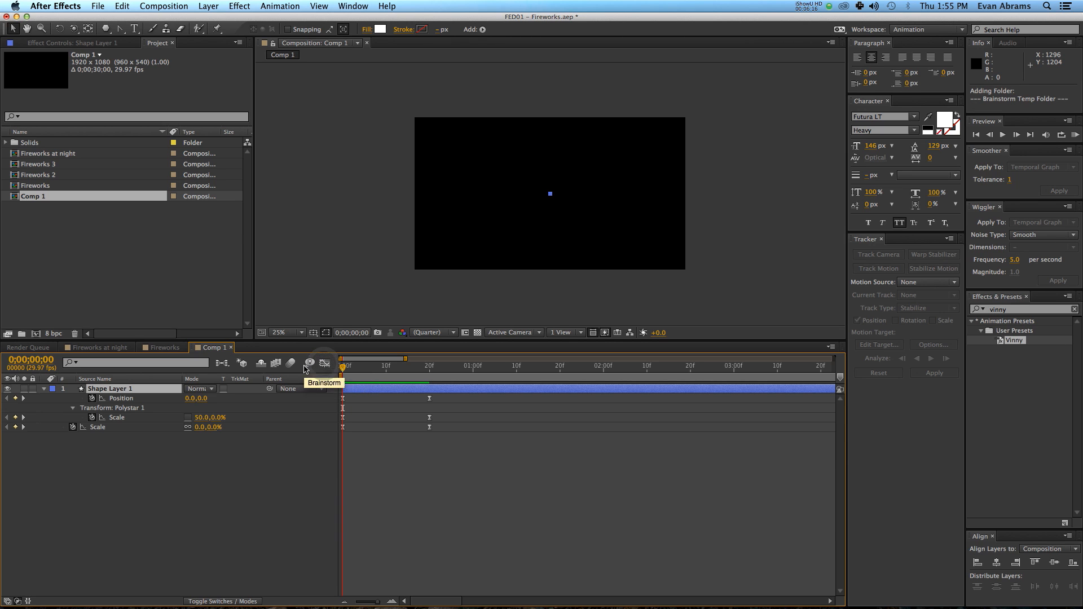
Duplicate Shape Layer 1 and reveal the keyframes of the copy.
click(351, 390)
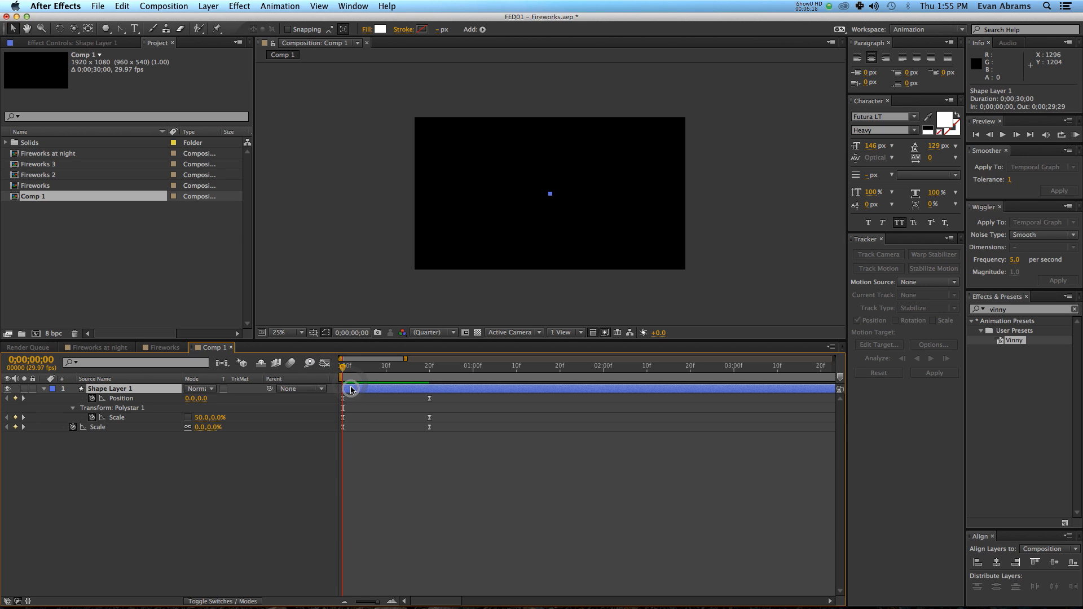
key(super+d)
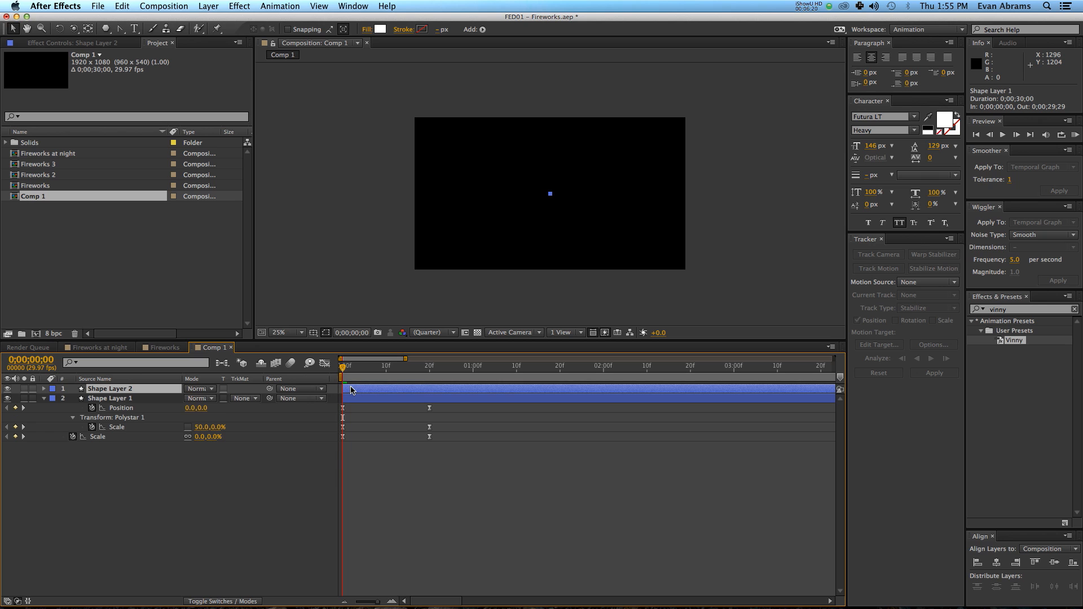
key(u)
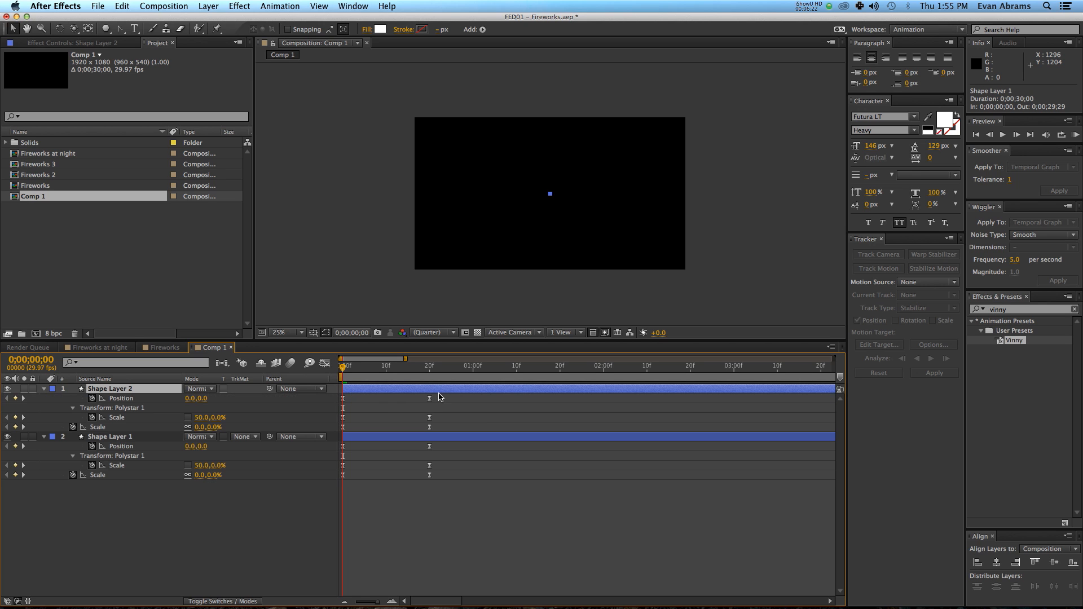
Move Shape Layer 2's ending Position and Scale keyframes one frame later, and shift the whole layer to start at frame 1.
drag(438, 397, 433, 432)
key(space)
click(420, 532)
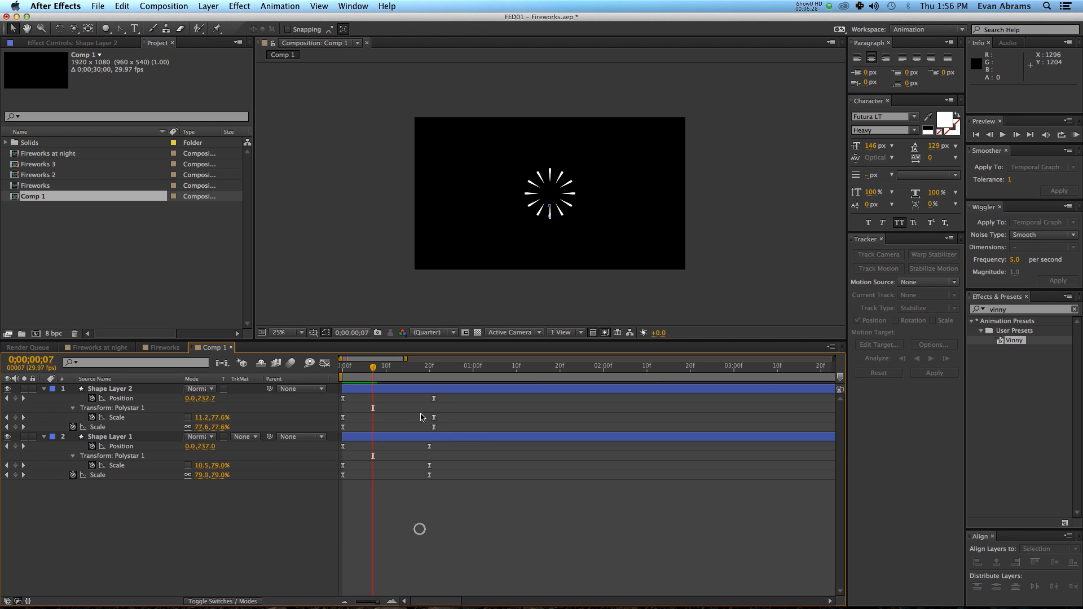
drag(380, 373, 362, 390)
Play the two offset bursts from the start and scrub to frame 18 to compare their streaks.
key(Home)
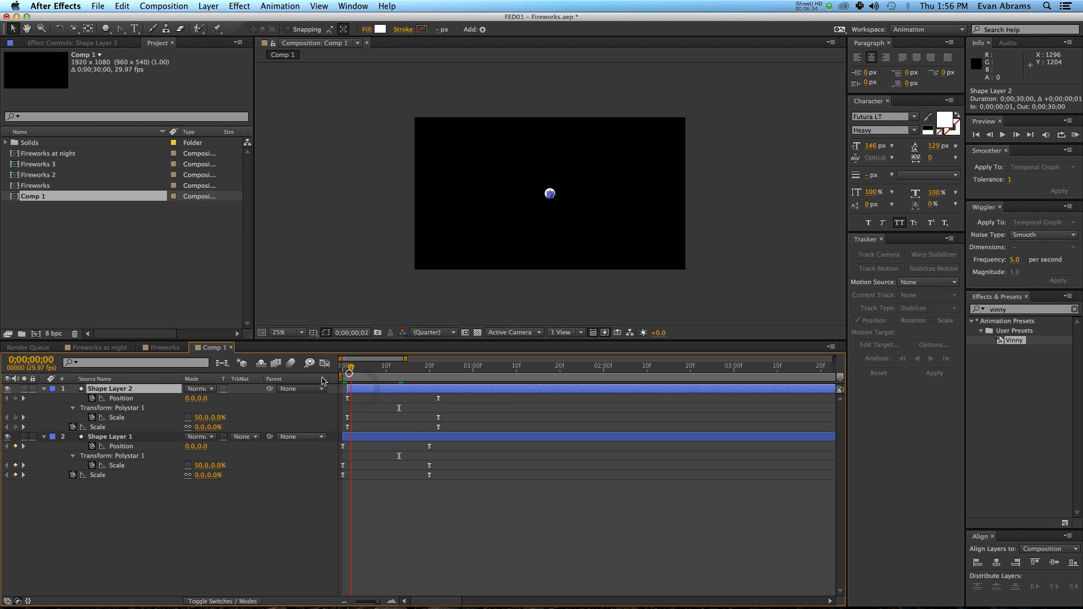
key(space)
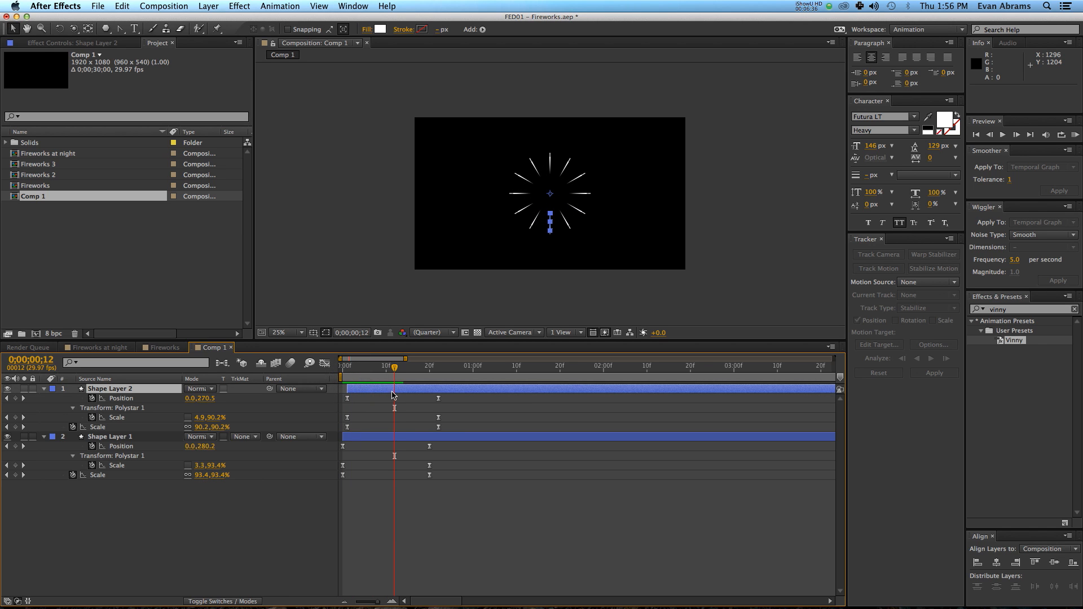
click(374, 402)
click(373, 391)
scroll(563, 220, up, 2)
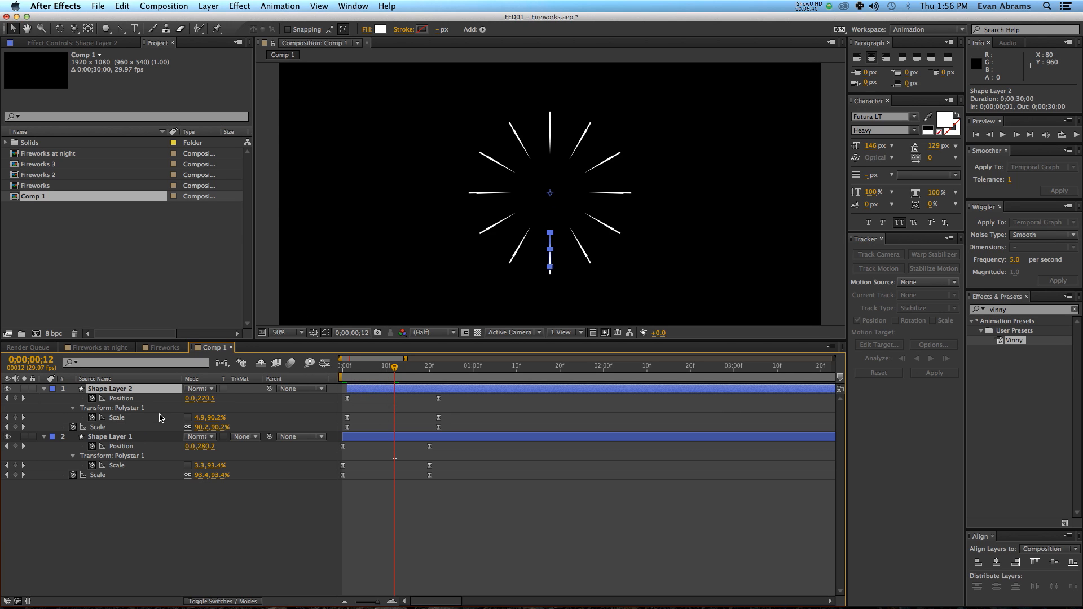
drag(393, 371, 421, 368)
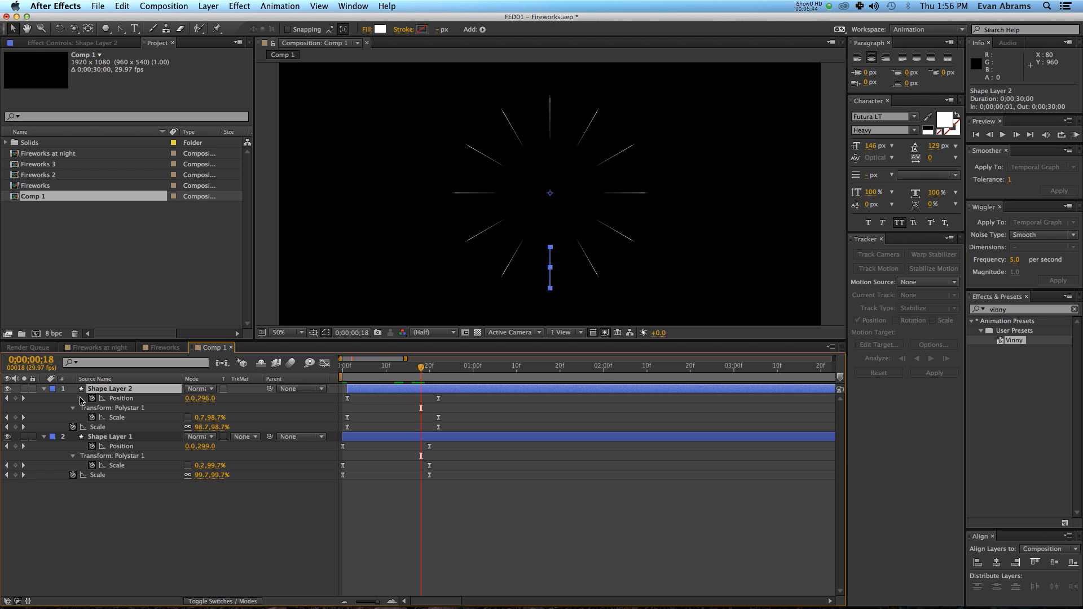
Reveal Shape Layer 2's modified properties and set its Repeater to 24 copies with a Rotation of 360/24, or 15°.
key(u)
key(u)
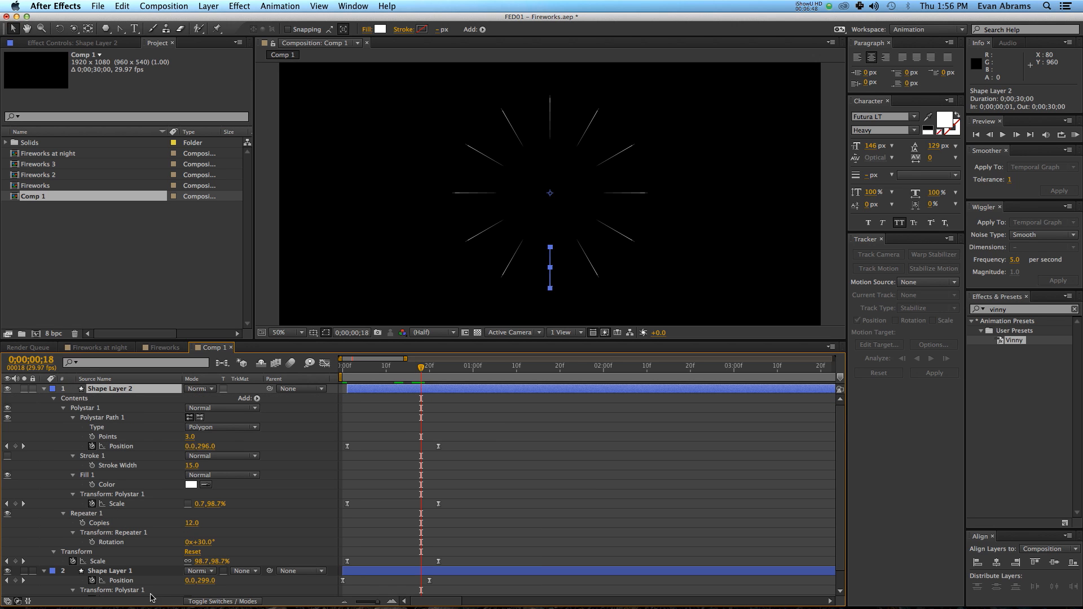
click(193, 524)
key(Tab)
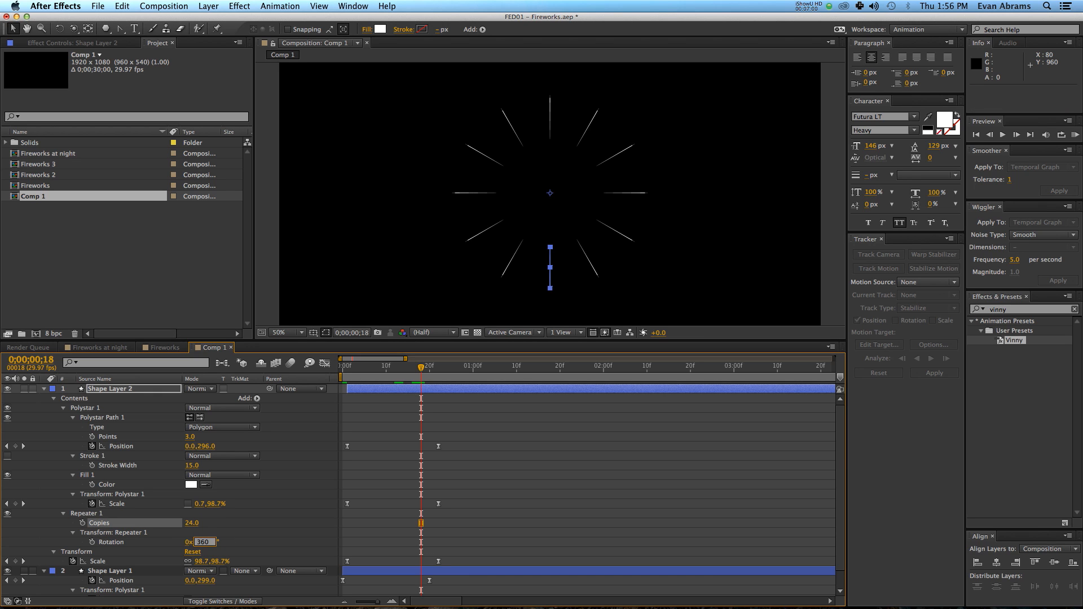
text(360/24)
key(Return)
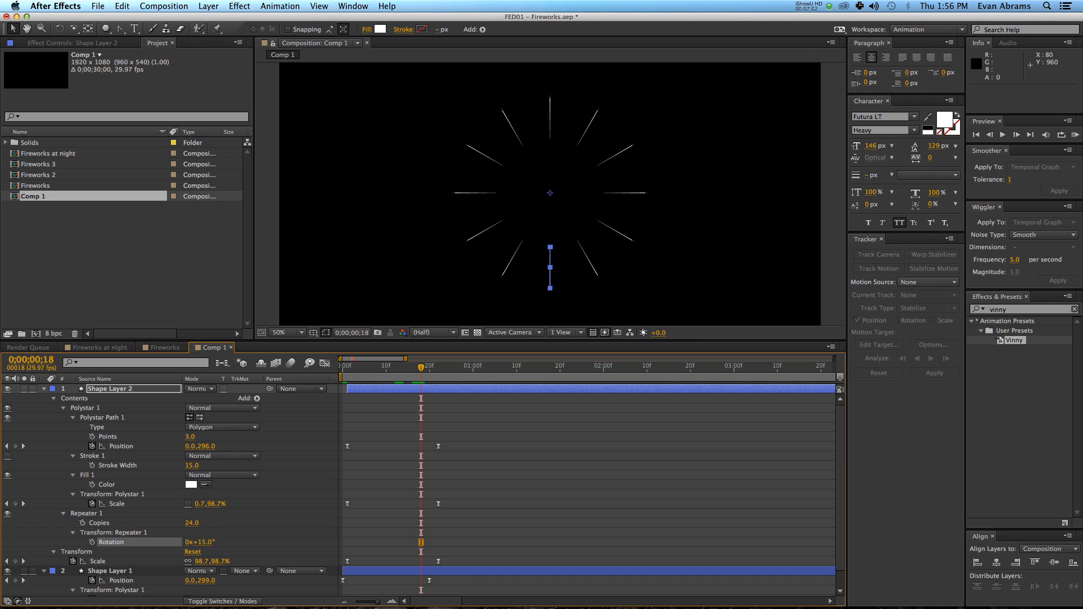
click(402, 416)
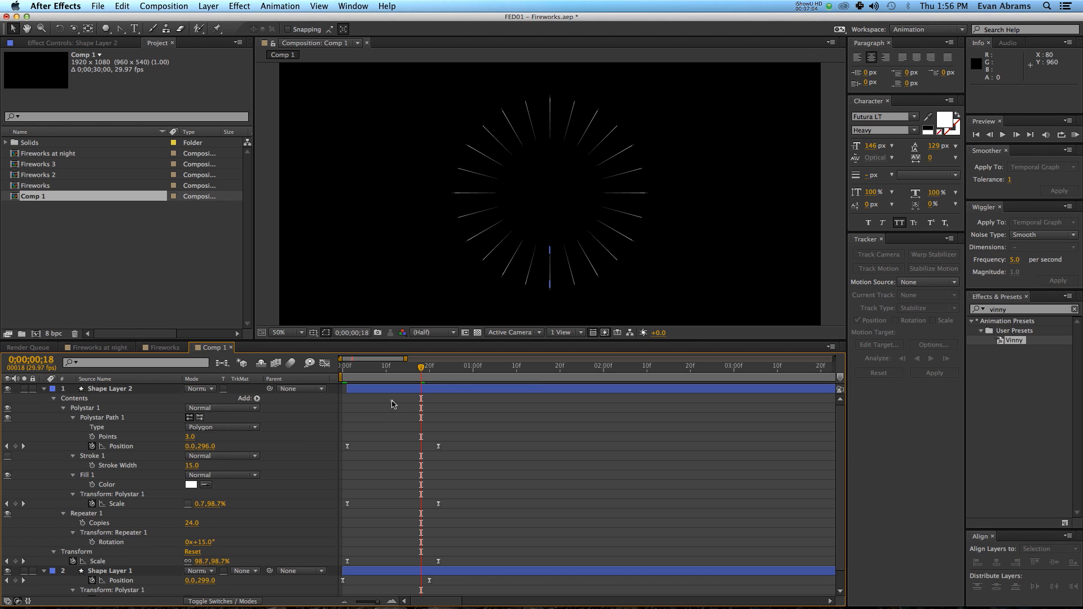
Set Shape Layer 2's layer Rotation to 360/24, and divide that by 2 to reach 7.5°.
click(387, 389)
key(r)
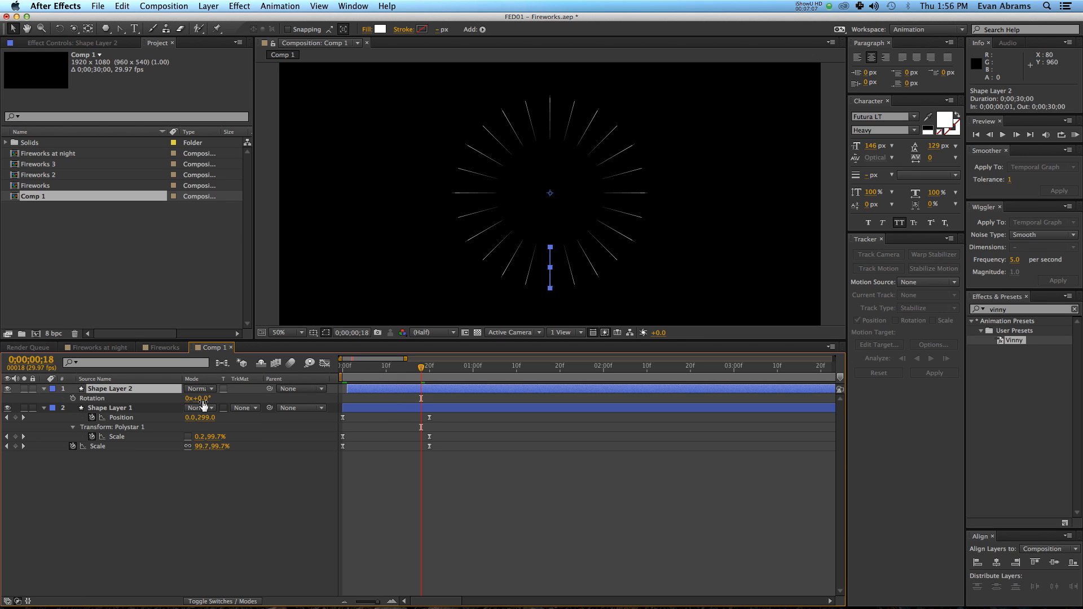
click(202, 399)
text(360/24)
key(Return)
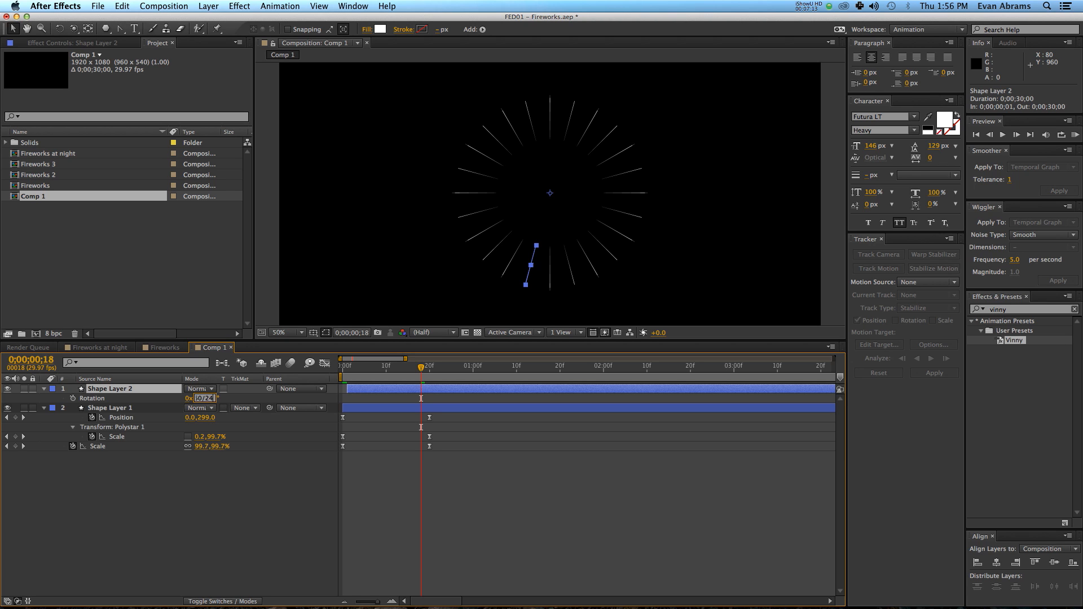
click(206, 398)
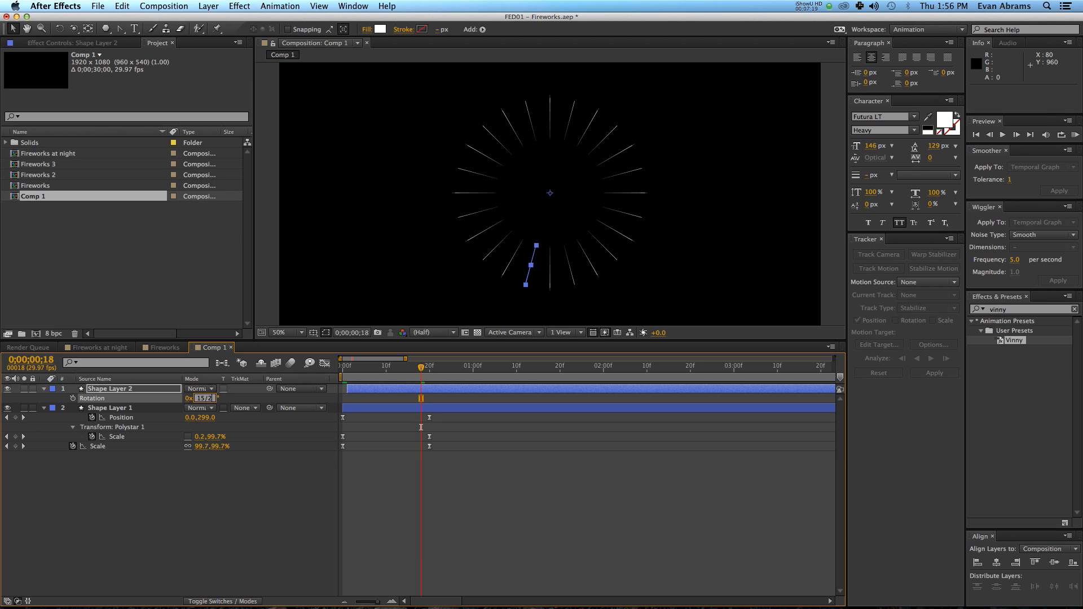
text(/2)
key(Return)
Play the combined burst from the start to examine how the rotated streaks fill the gaps.
key(slash)
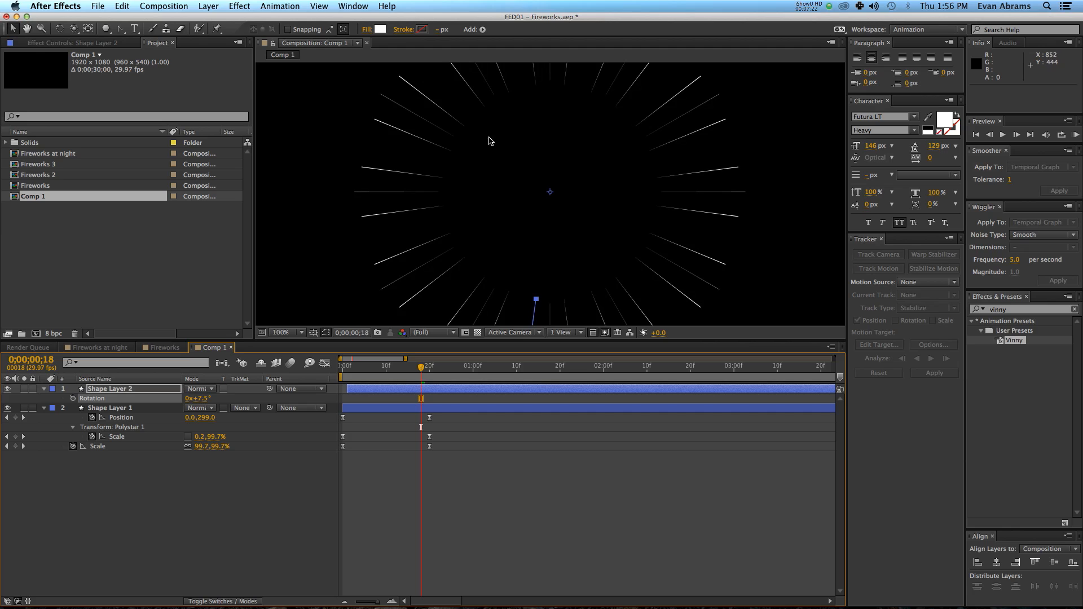
drag(424, 372, 340, 377)
key(space)
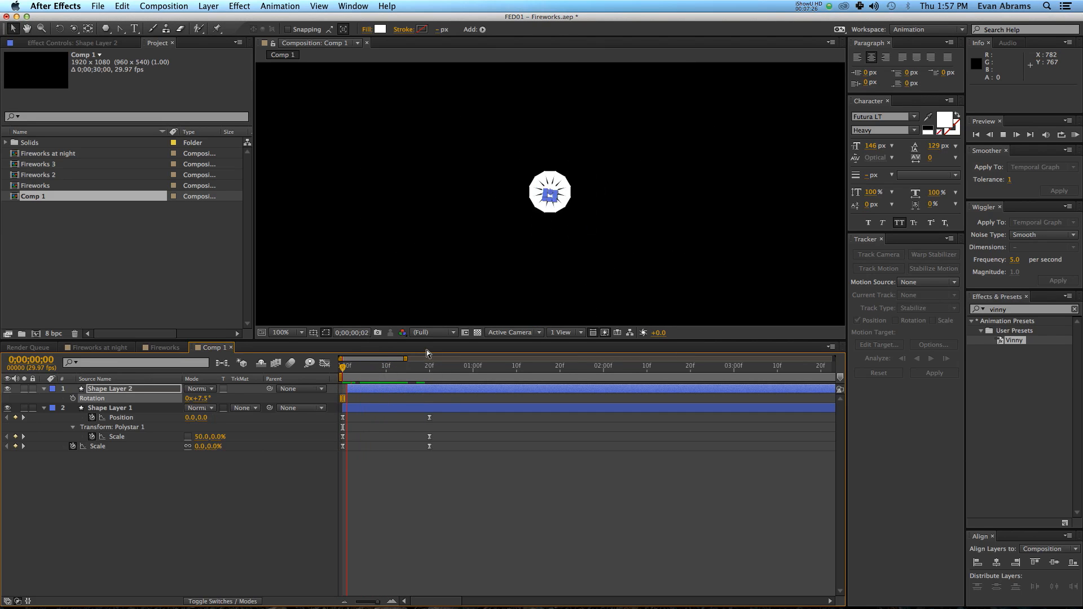
scroll(566, 155, down, 1)
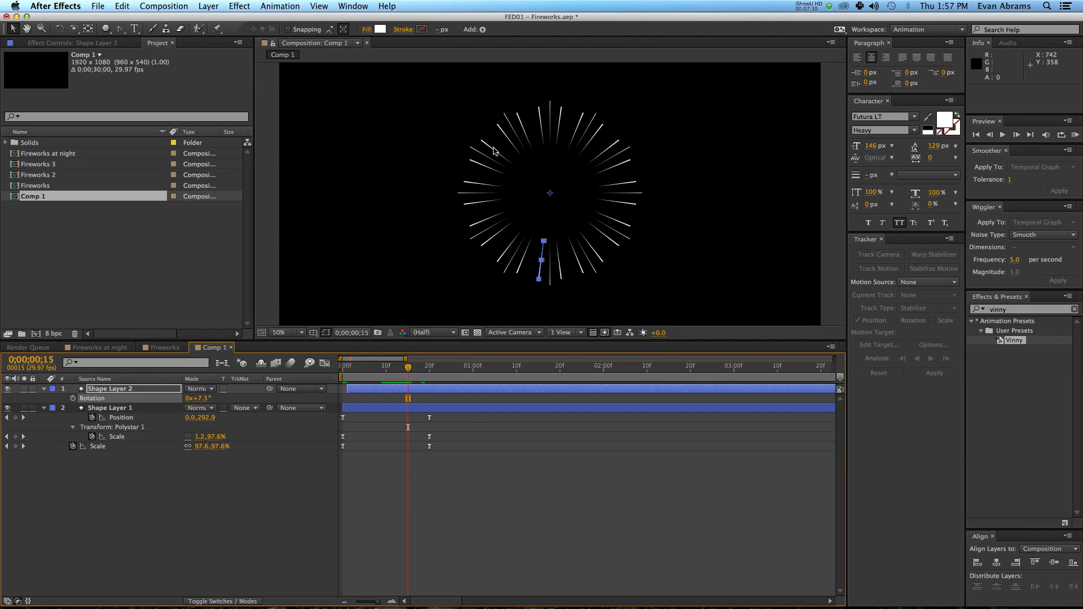
Duplicate Shape Layer 1 again and shift the copy to start at frame 2.
click(124, 409)
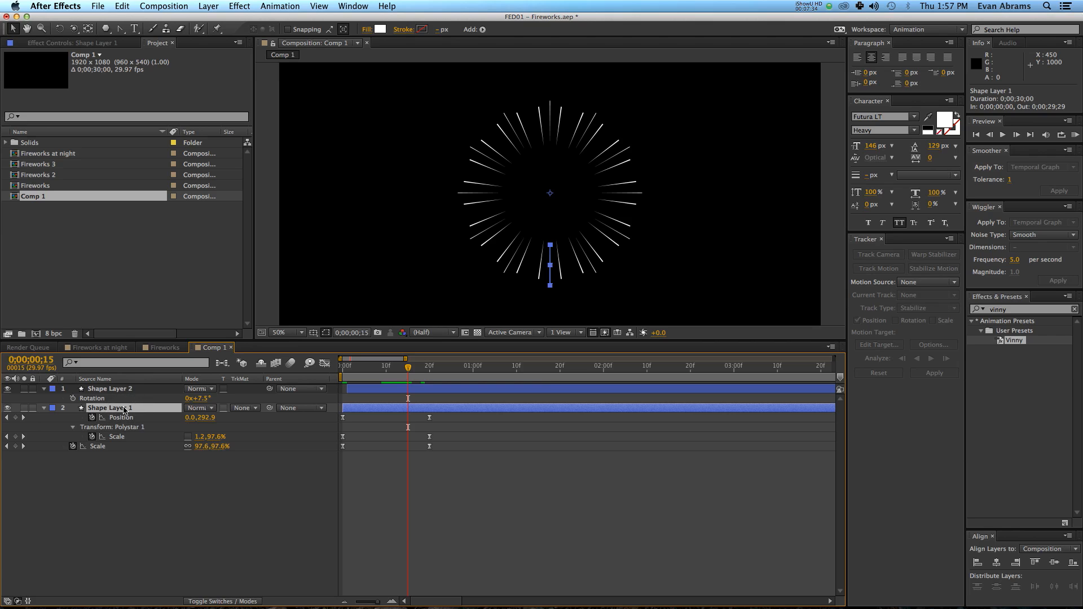
key(super+d)
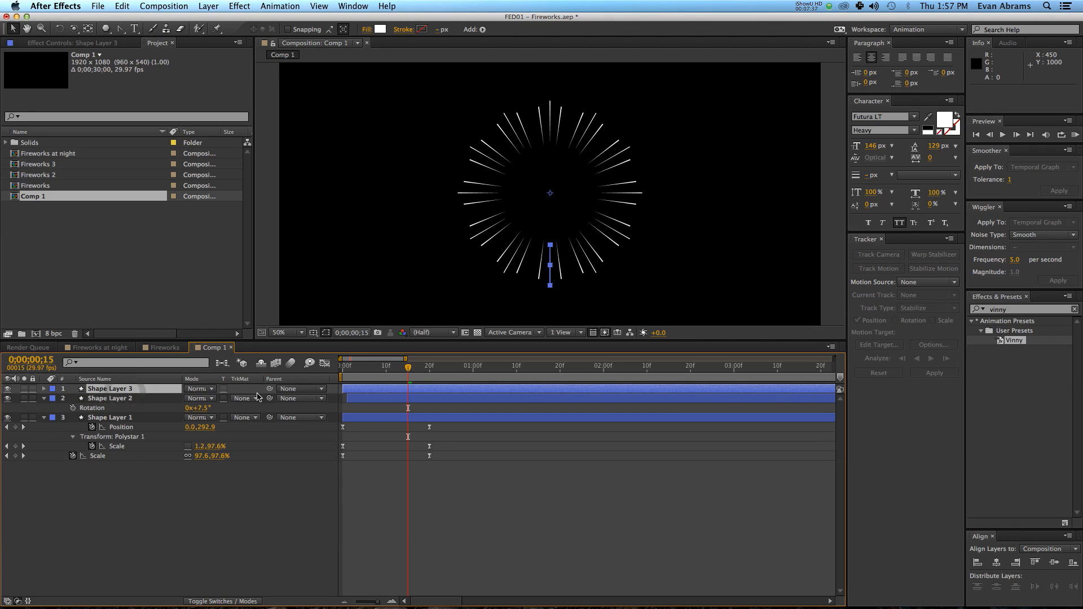
drag(359, 390, 367, 389)
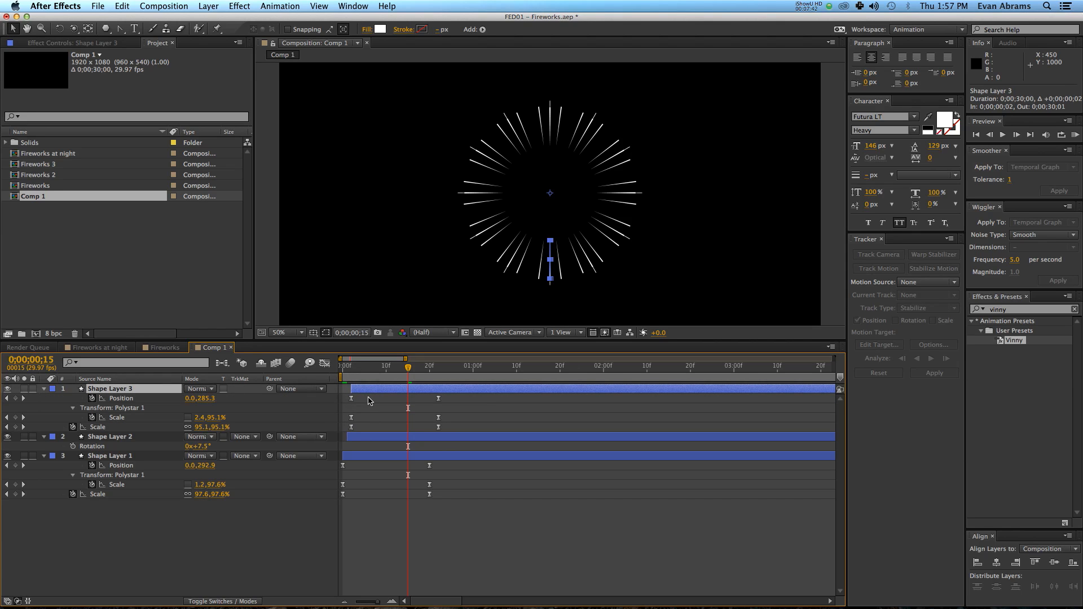
Reveal the keyframed properties of all three shape layers and enlarge the timeline around the first second.
key(super+a)
key(u)
key(u)
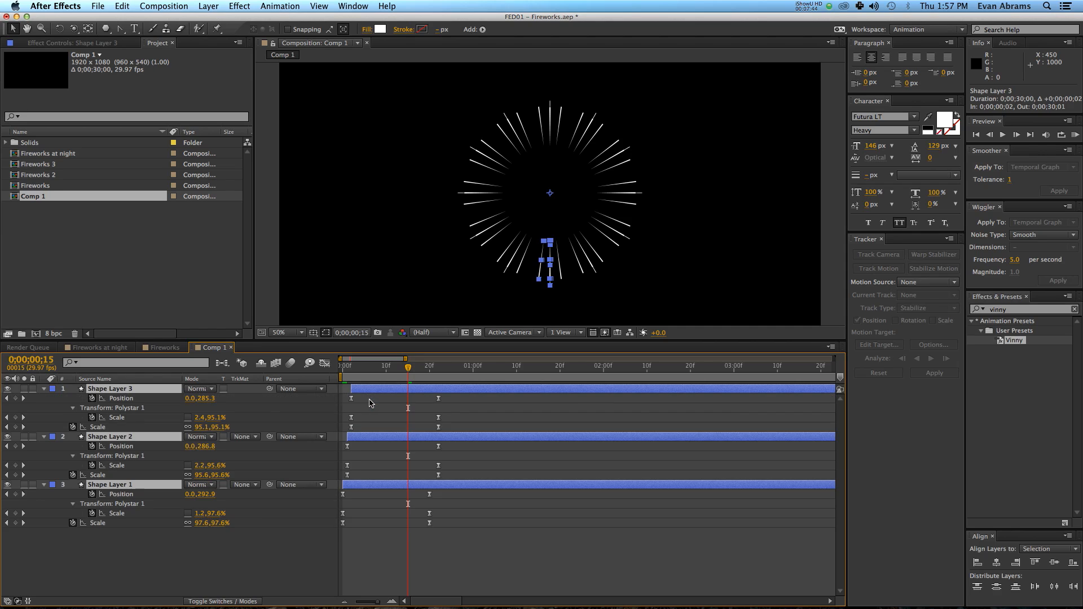
click(368, 405)
scroll(367, 406, up, 3)
scroll(366, 408, left, 2)
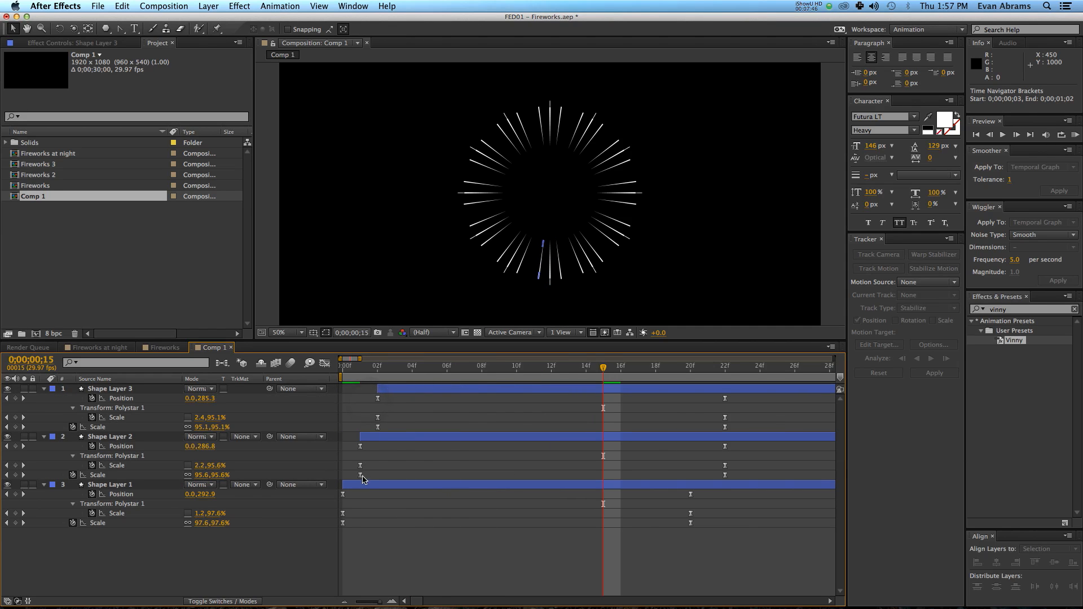
Move Shape Layer 3's ending Position and Scale keyframes to frame 24 and preview the burst.
click(361, 485)
mouse_move(373, 374)
mouse_down()
mouse_move(330, 381)
mouse_move(378, 377)
mouse_up()
drag(718, 395, 756, 431)
key(space)
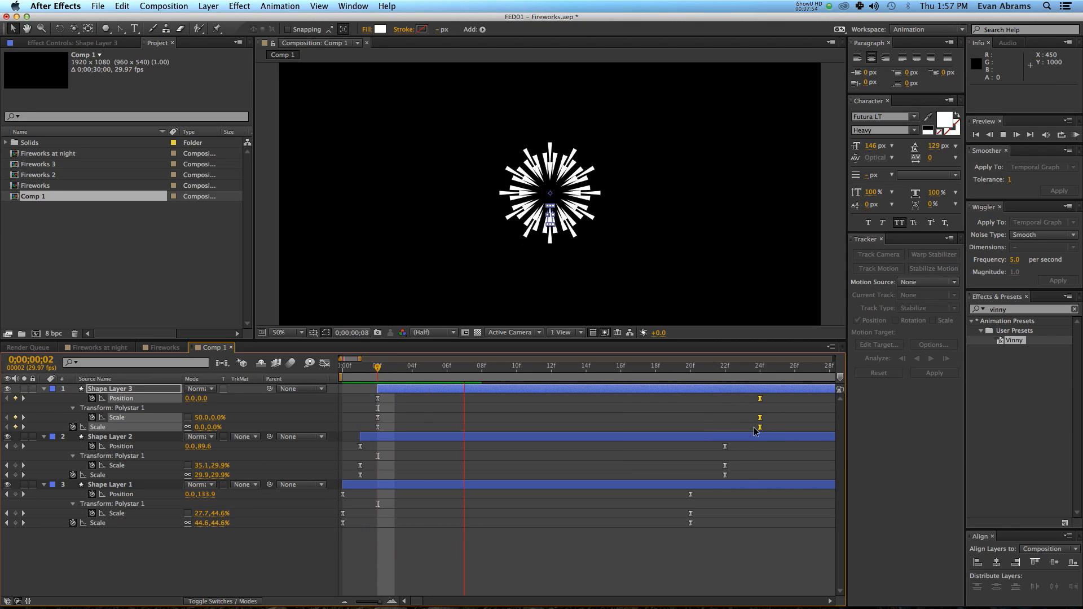
Set Shape Layer 3's layer Rotation to 15°.
click(546, 395)
key(r)
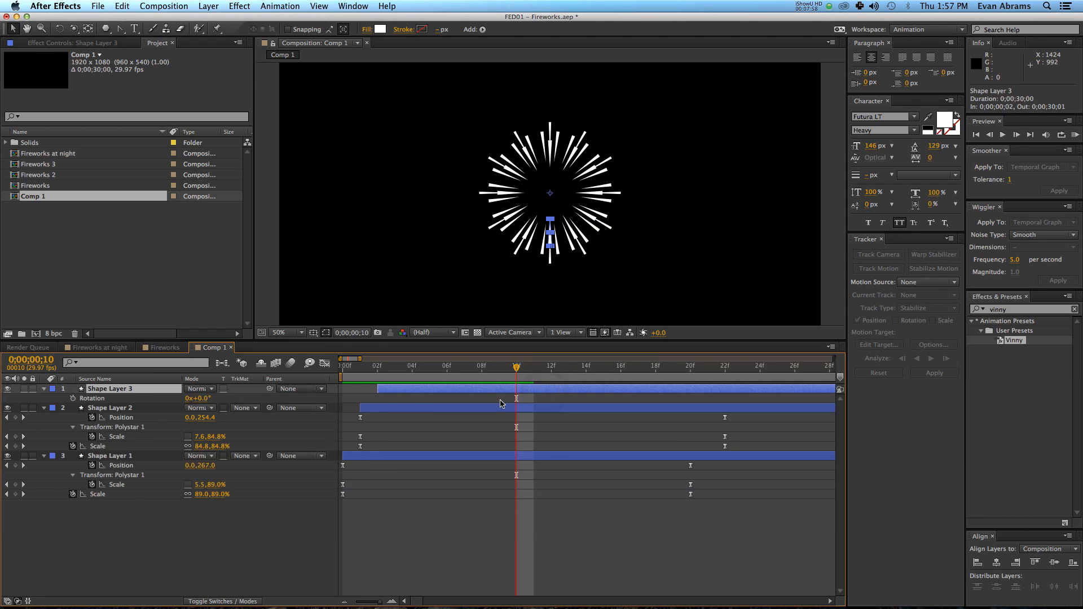
drag(202, 399, 210, 398)
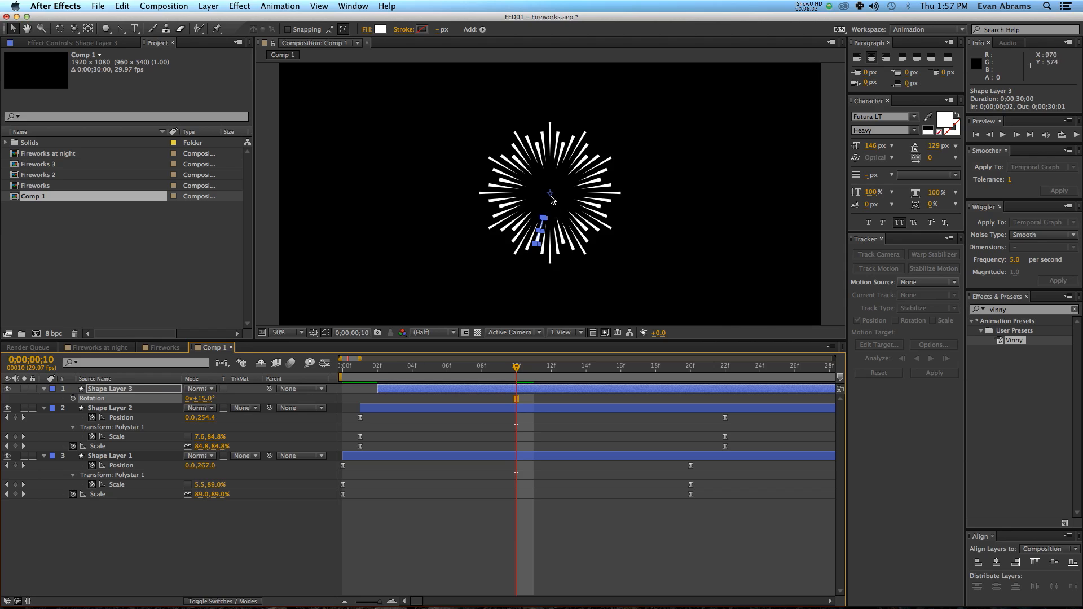
Check the composed burst and reveal the Rotation values of Shape Layer 2 and Shape Layer 1.
scroll(525, 174, up, 3)
scroll(442, 96, down, 1)
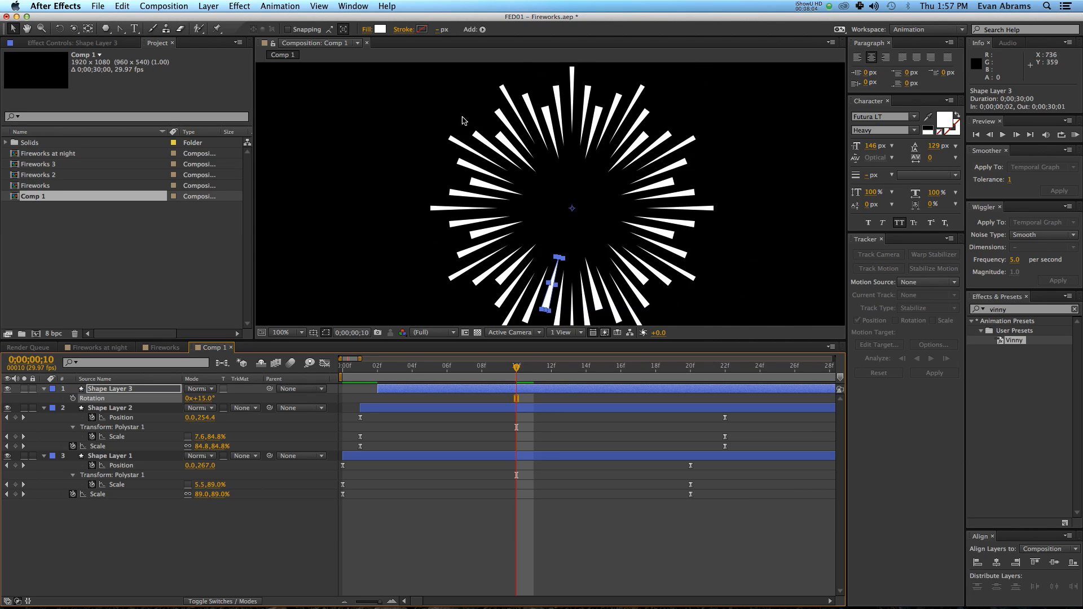
scroll(491, 253, down, 1)
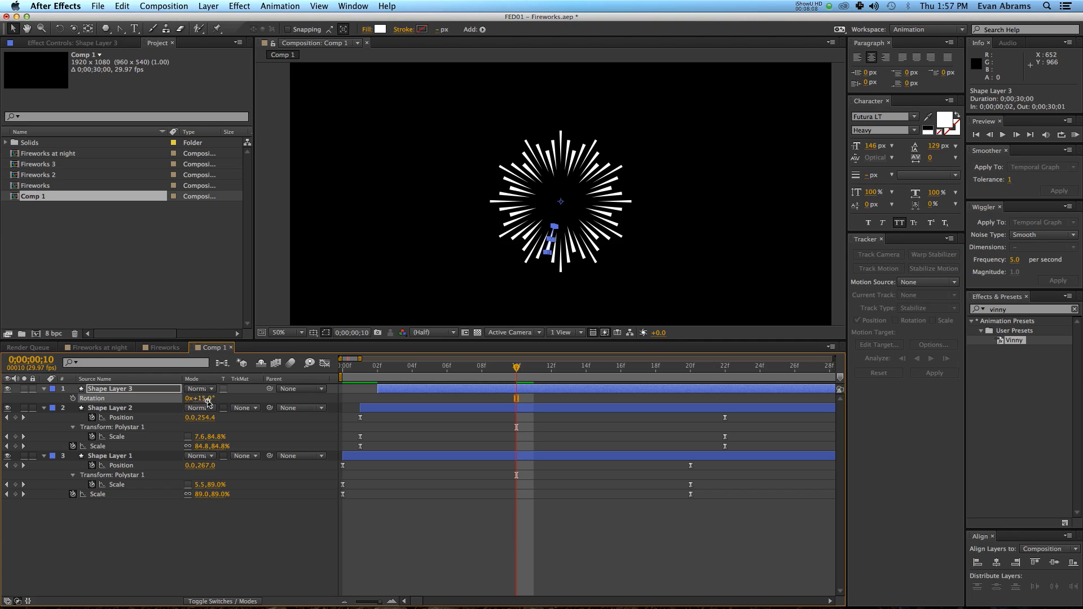
click(375, 528)
click(379, 408)
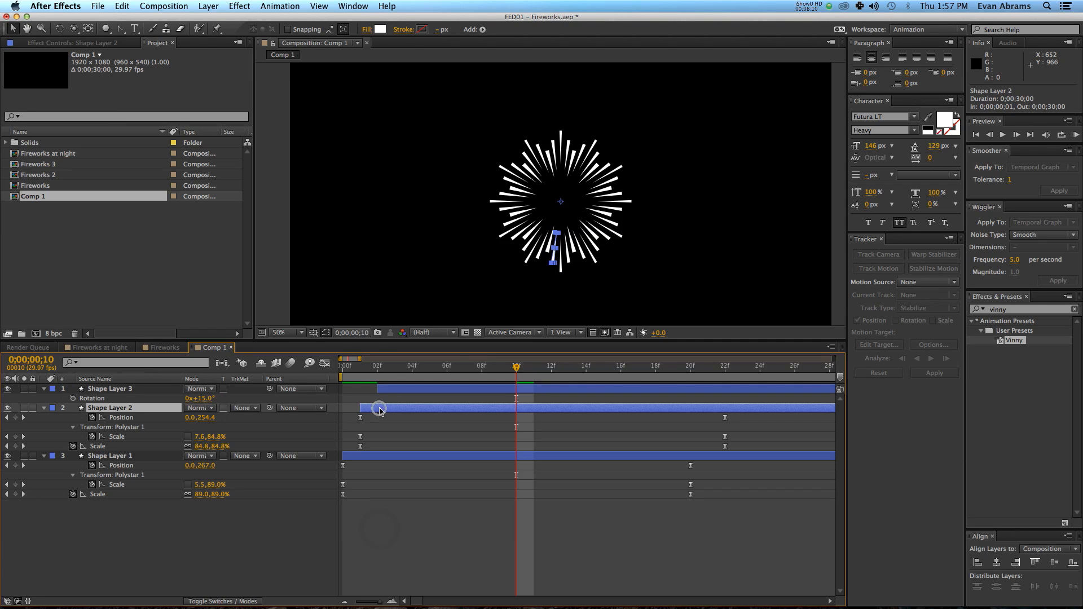
key(r)
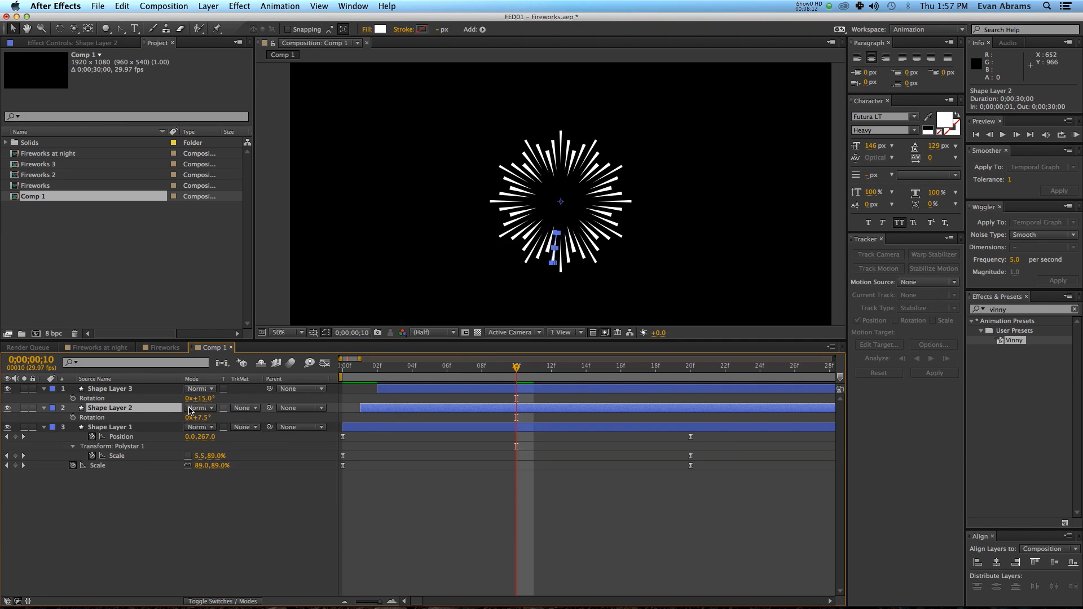
click(168, 427)
key(r)
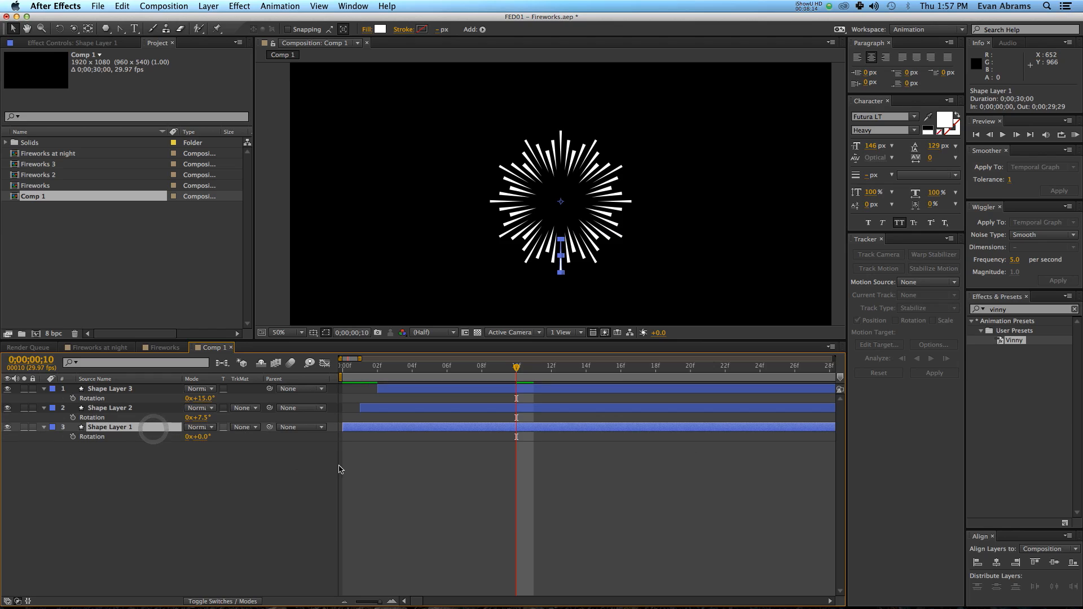
Preview the three-layer burst from frame 0.
click(403, 464)
drag(397, 372, 342, 373)
click(544, 512)
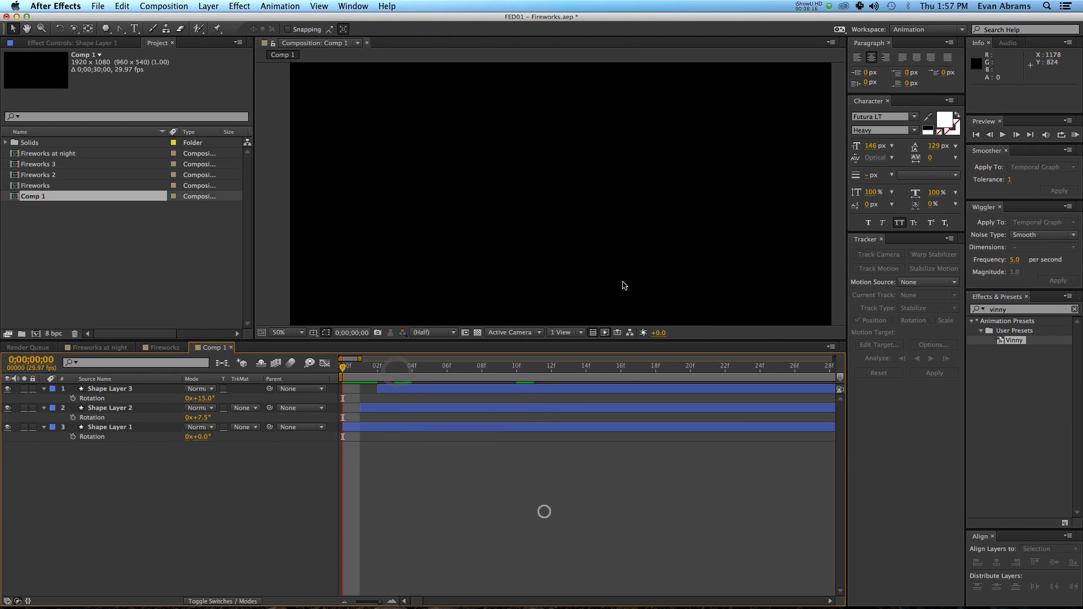
scroll(623, 284, down, 1)
key(space)
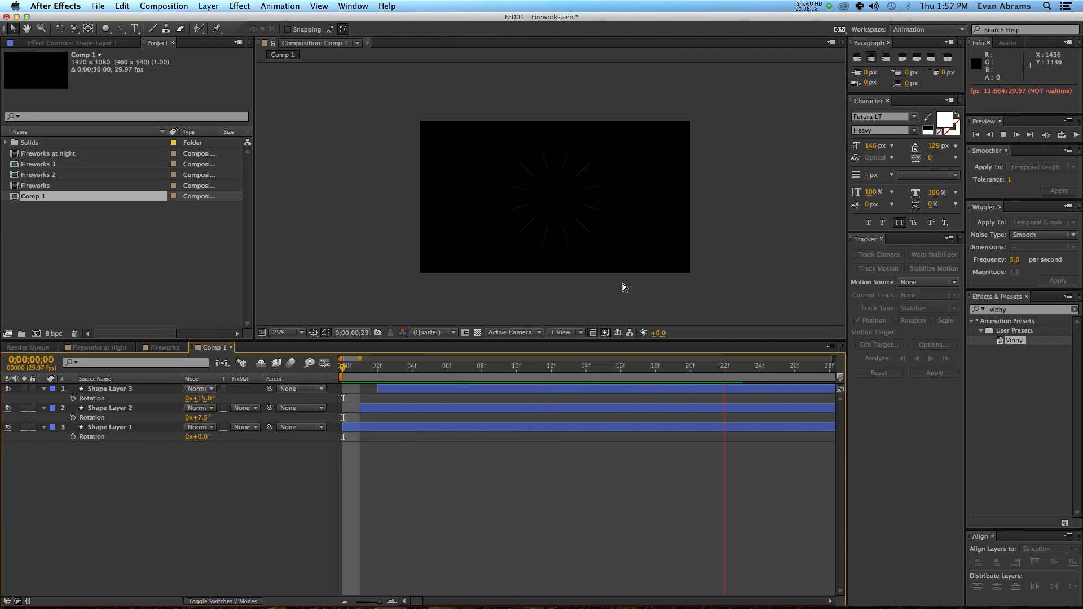
key(space)
Reveal the keyframed properties of all three shape layers and trim the ends of the layers to frame 24.
key(super+a)
key(u)
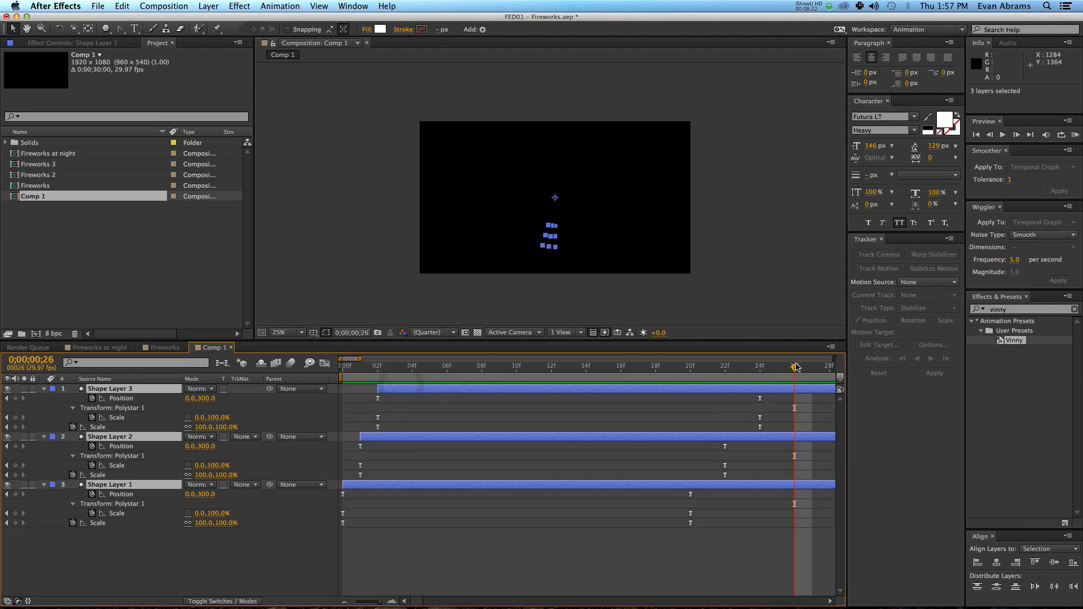
click(766, 372)
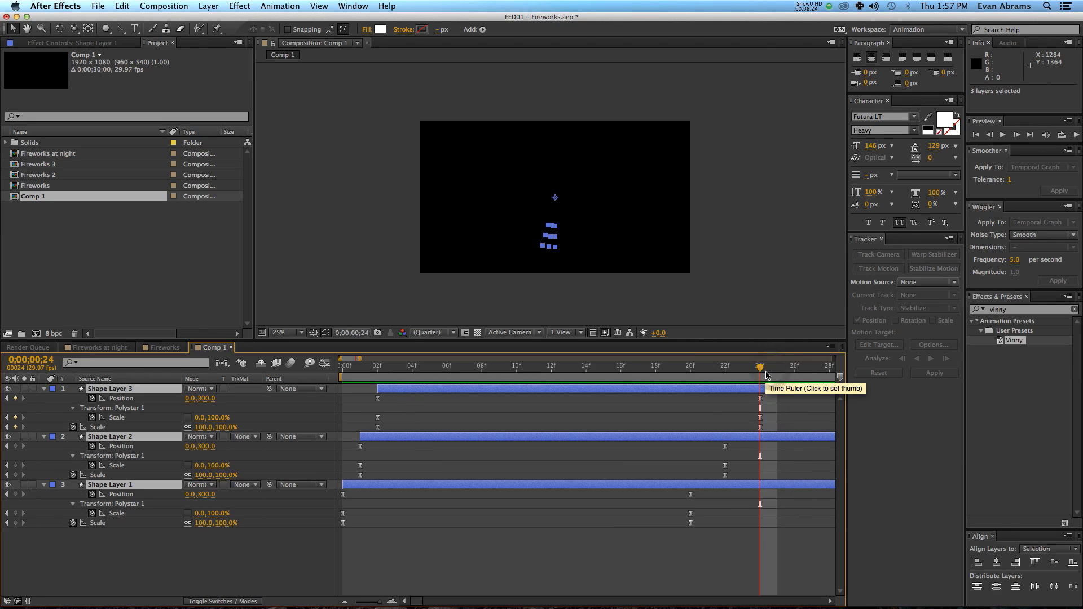
key(alt+bracketright)
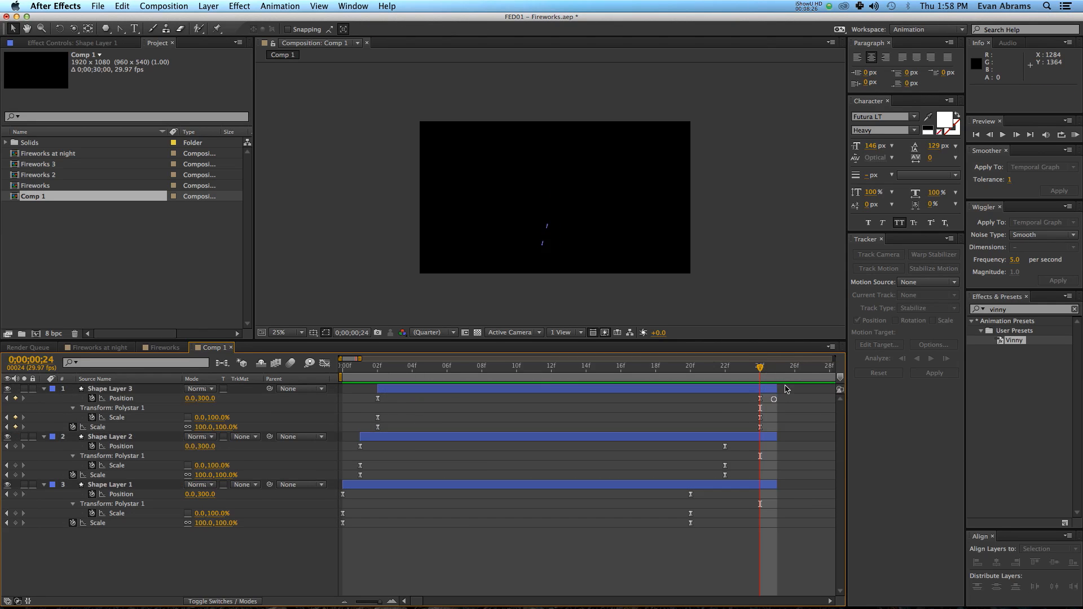
Trim each layer to end at its last keyframes: Shape Layer 3 at frame 24, Shape Layer 2 at 22, Shape Layer 1 at 20.
drag(776, 389, 767, 390)
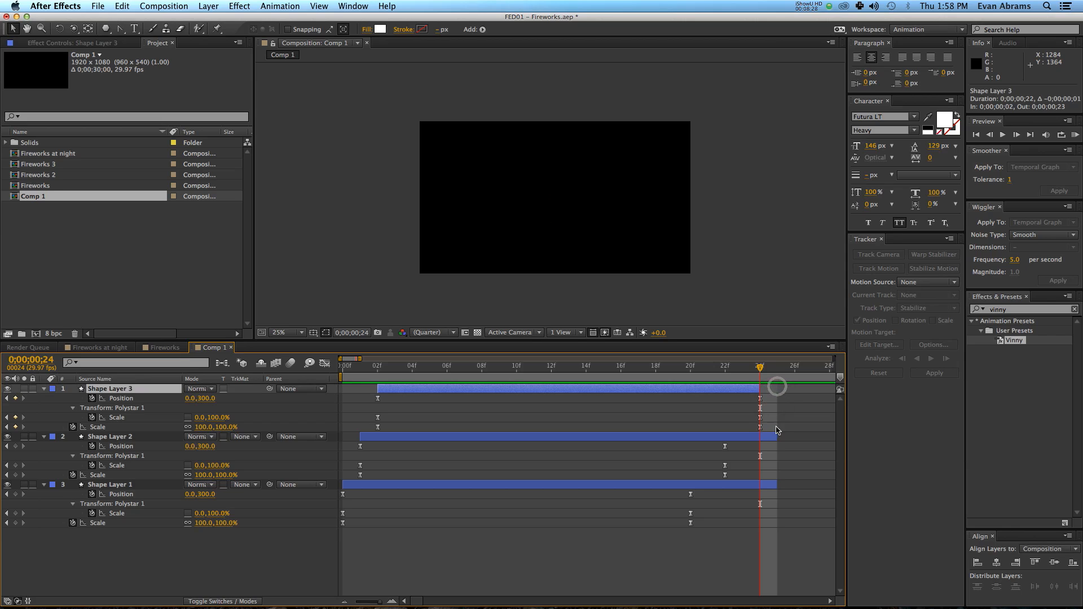
drag(777, 436, 722, 446)
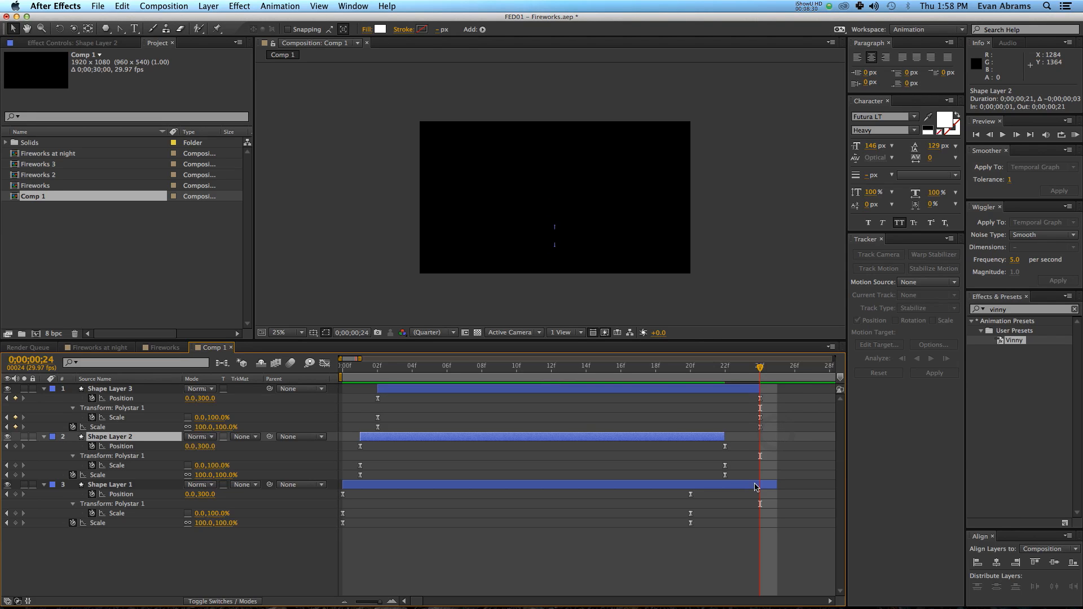
drag(774, 487, 773, 484)
drag(774, 483, 689, 488)
click(681, 574)
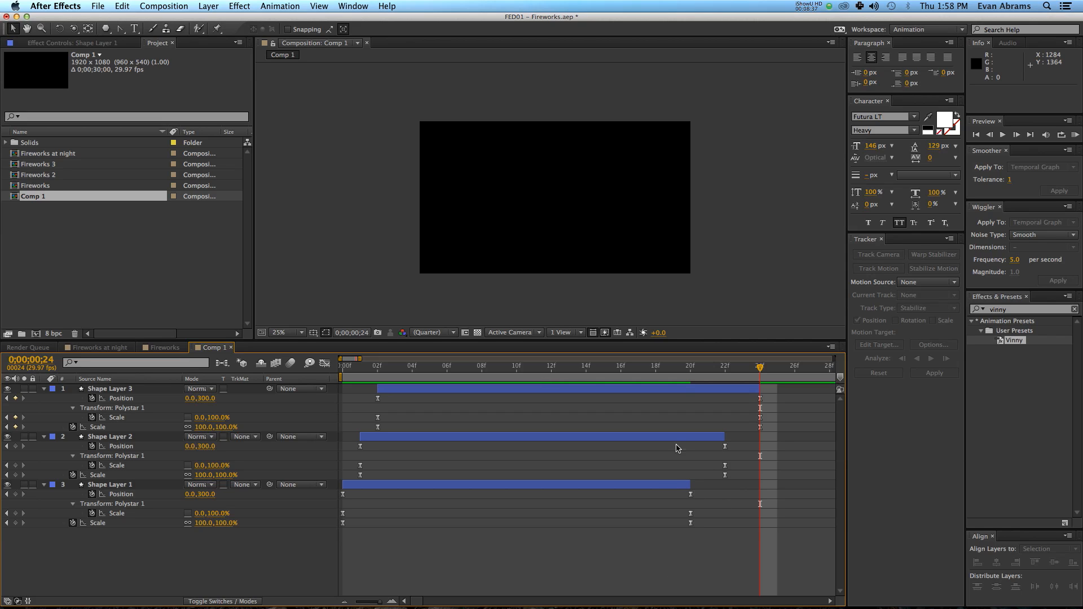
Move the ending Position and Scale keyframes of Shape Layers 3, 2 and 1 to frames 14, 12 and 10, and preview the faster burst.
click(680, 387)
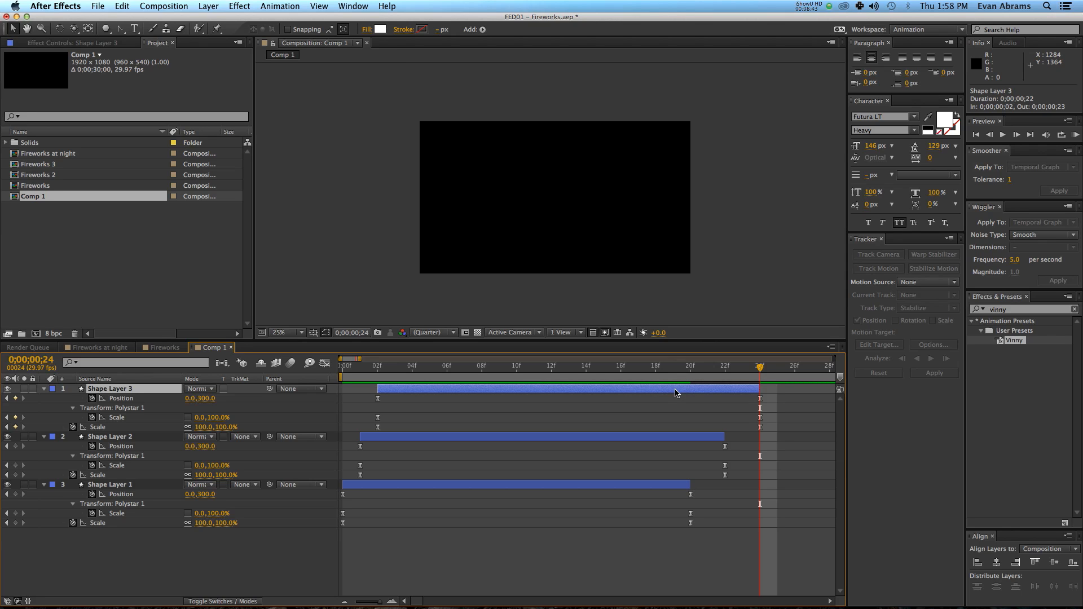
click(546, 545)
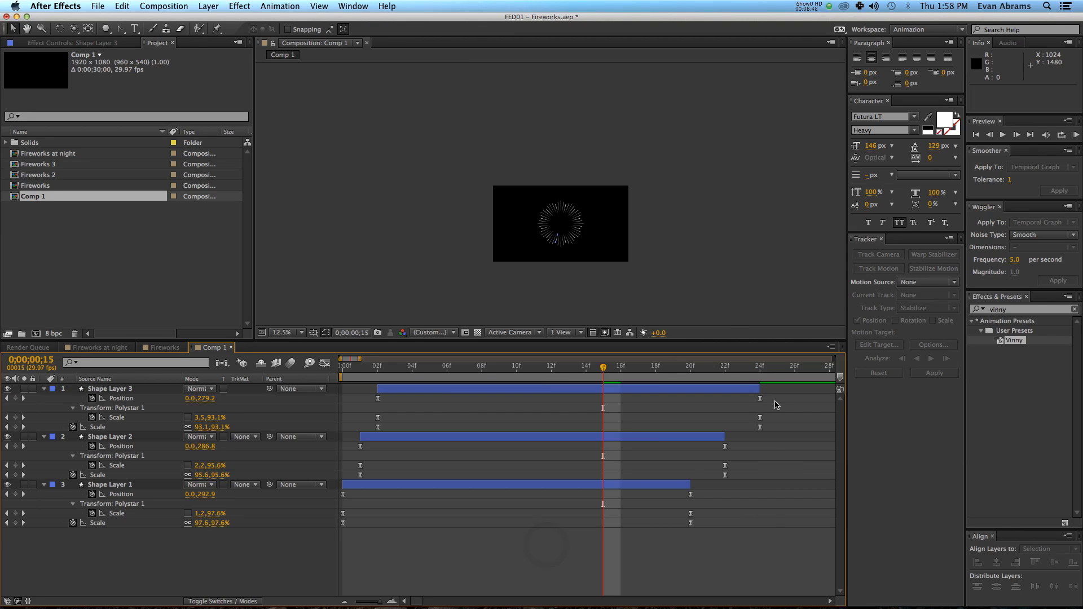
drag(776, 404, 520, 534)
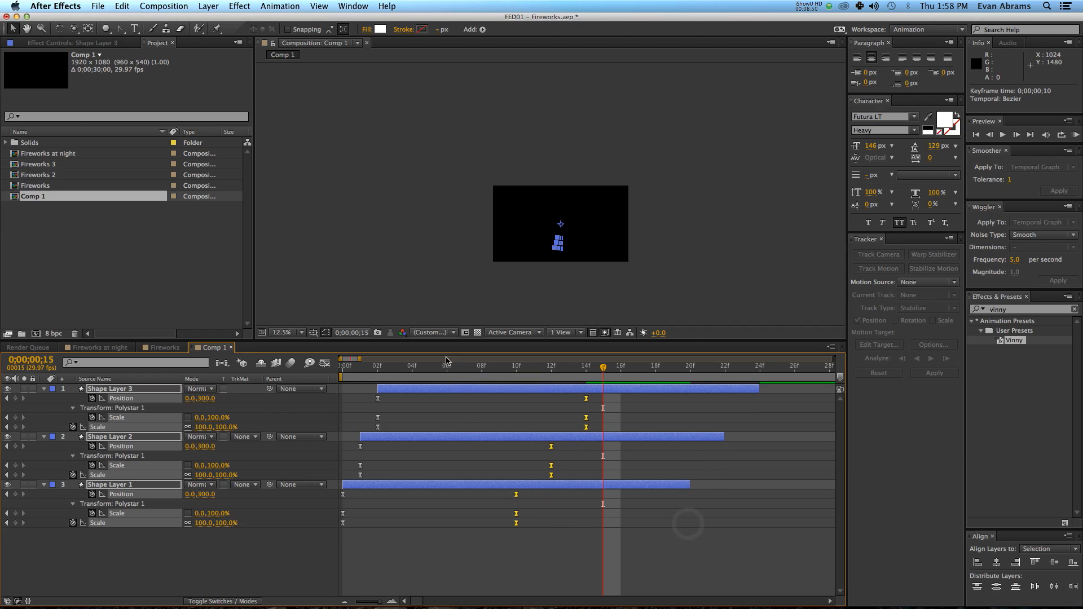
drag(436, 368, 340, 372)
click(599, 594)
key(space)
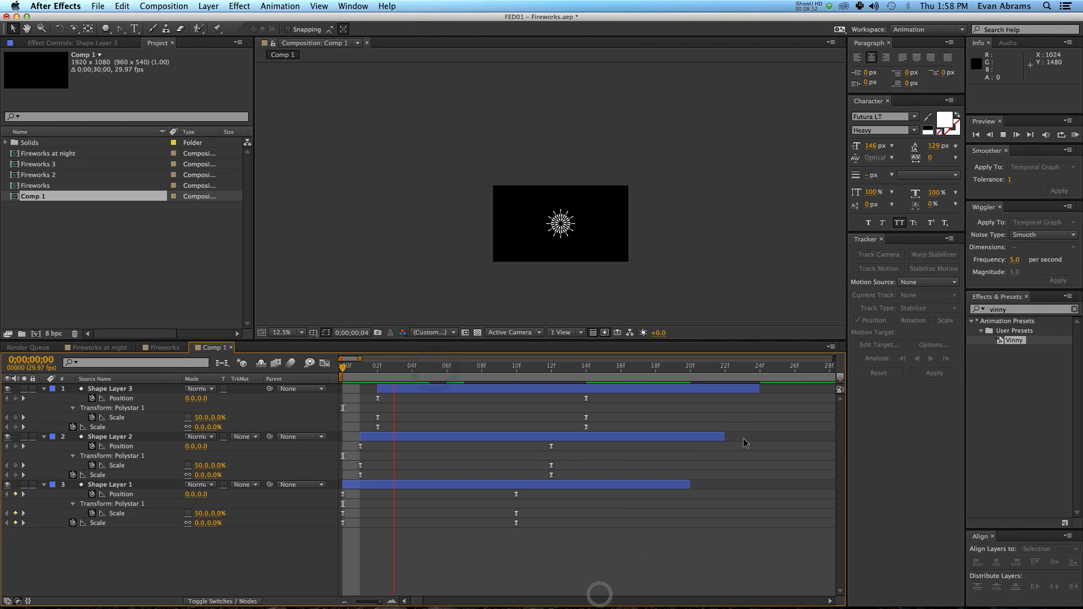
key(space)
drag(493, 365, 422, 381)
key(space)
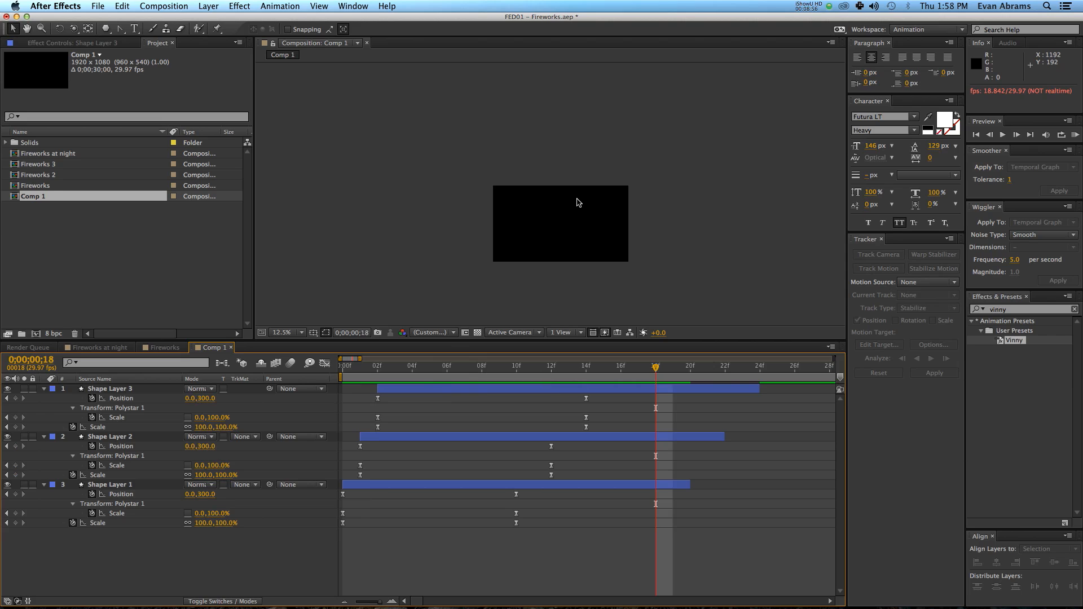
Shift the ending keyframes of Shape Layers 3, 2 and 1 to frames 16, 14 and 12.
key(period)
drag(599, 403, 552, 526)
click(535, 543)
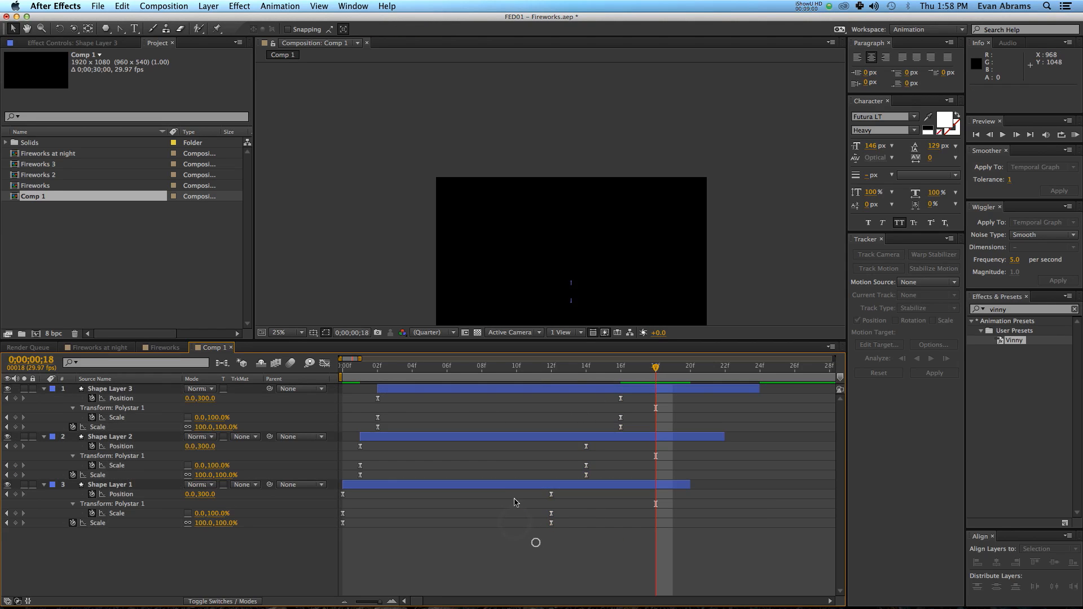
Collapse the properties of all three shape layers and preview the retimed burst.
key(super+a)
click(44, 389)
click(261, 450)
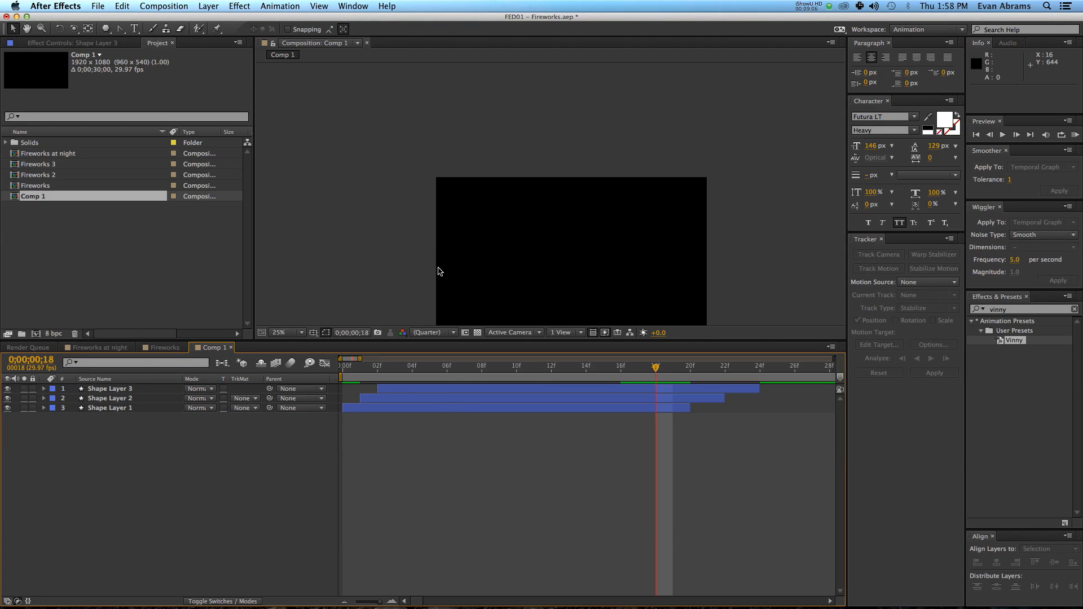
key(space)
drag(596, 287, 587, 261)
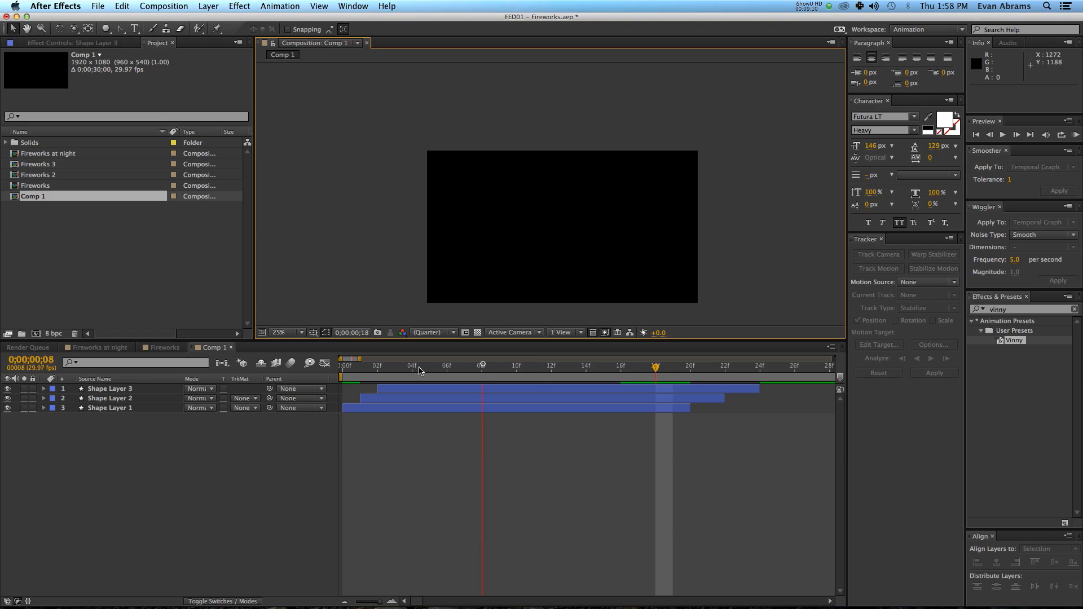
click(253, 471)
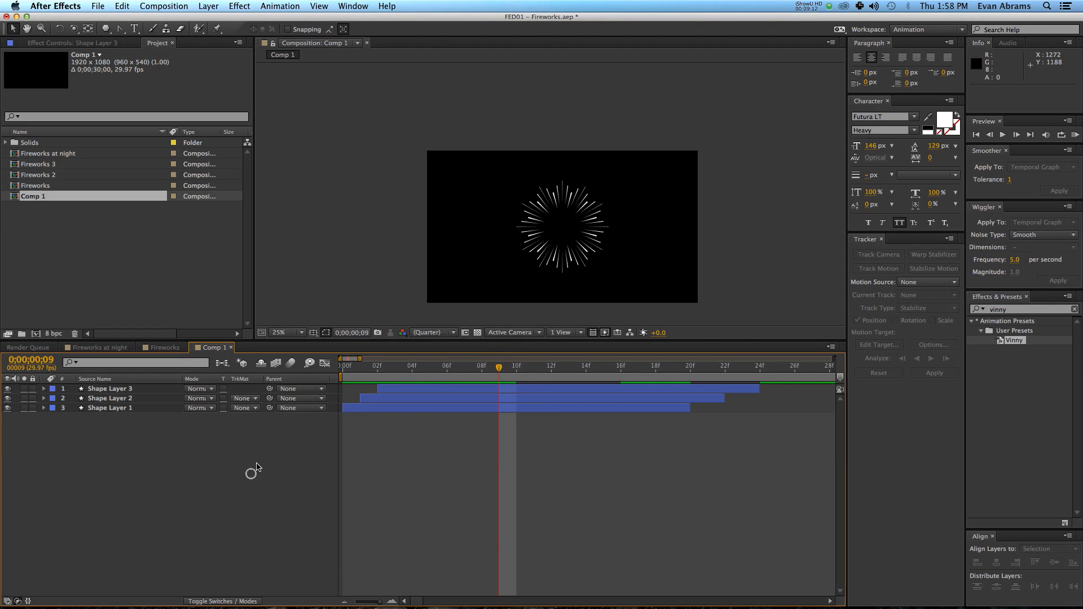
Create a composition-sized rectangle on a new shape layer, expand its rectangle path properties and go to frame 0.
click(106, 29)
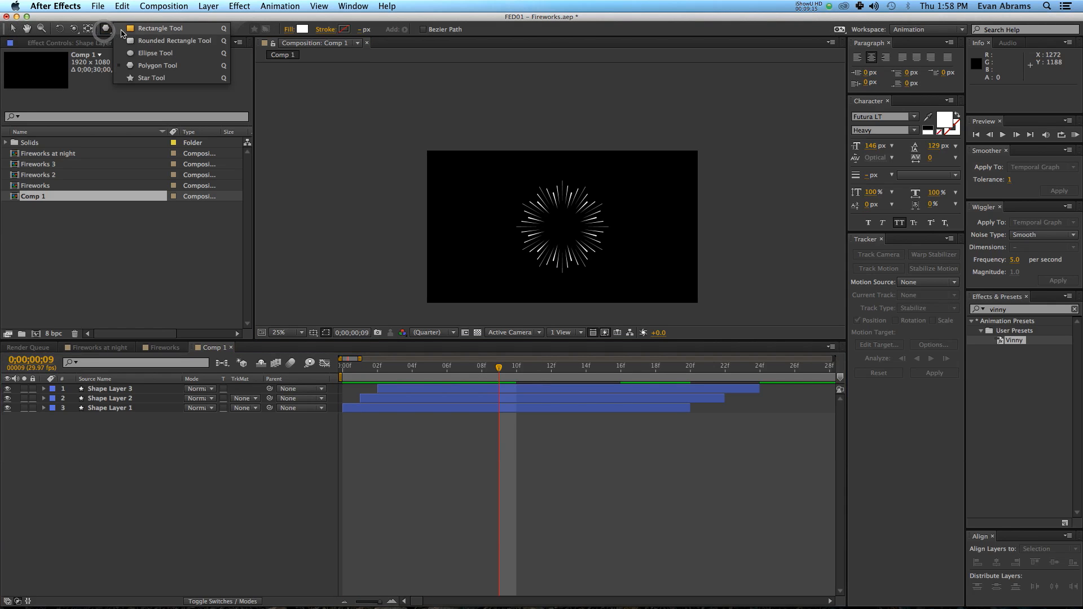
click(122, 30)
double_click(106, 29)
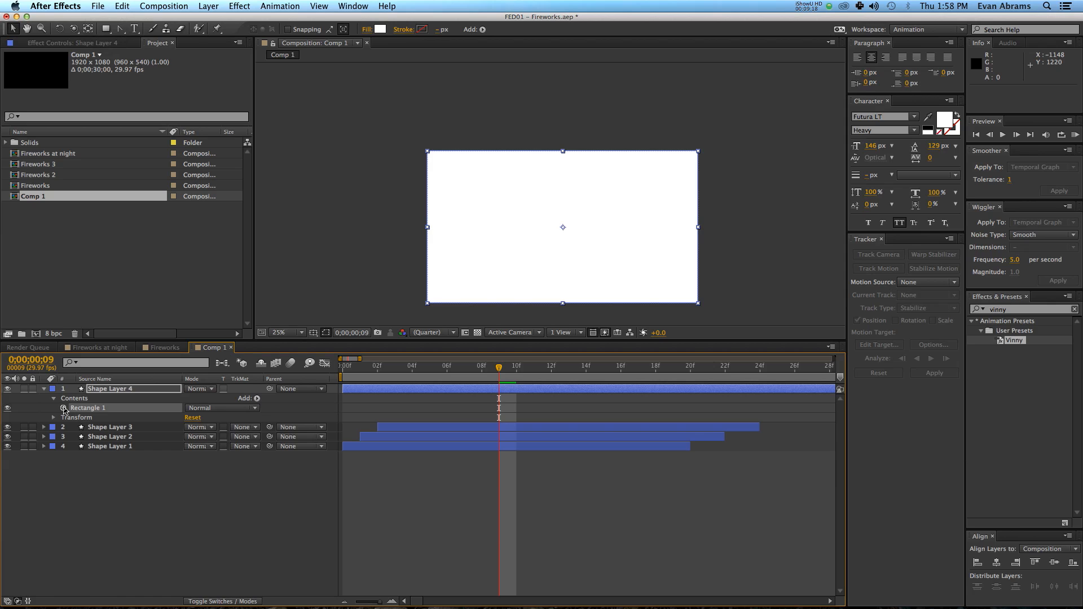
click(64, 407)
click(73, 417)
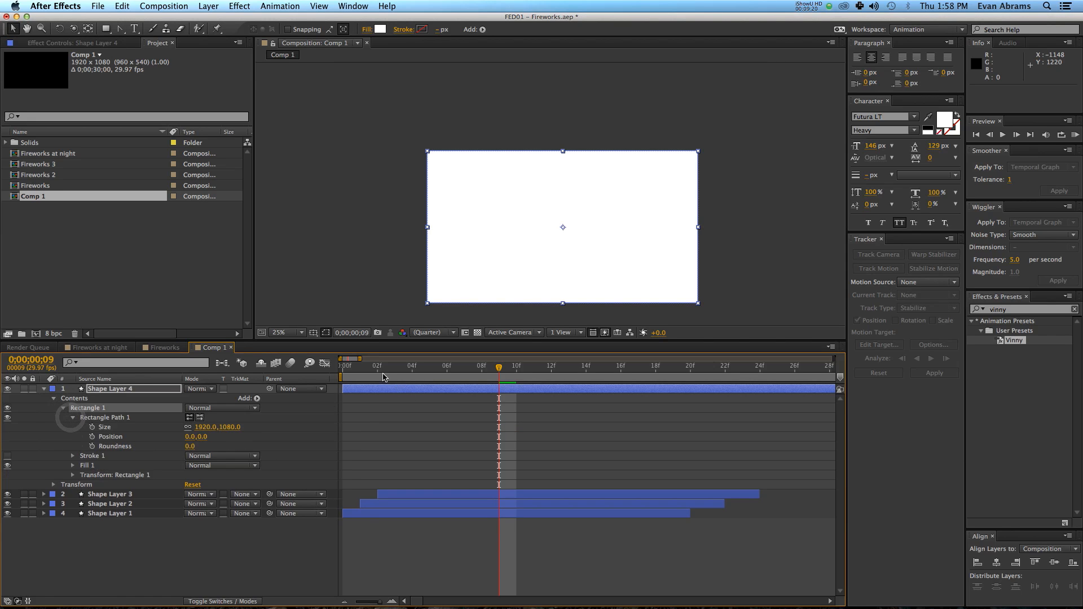
drag(379, 374, 342, 374)
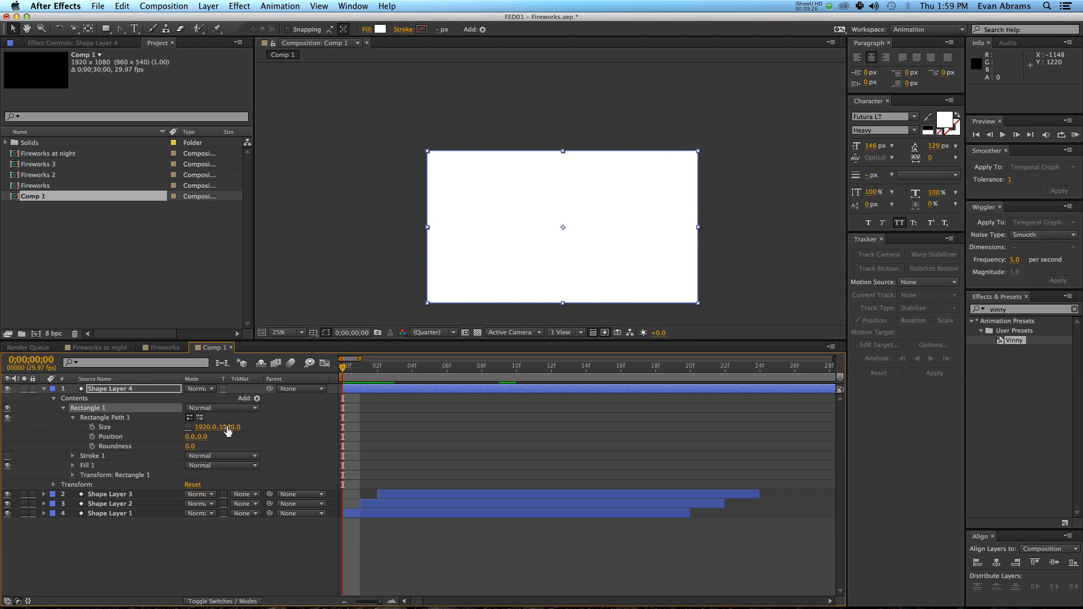
Set the rectangle path's height to 5 and check the resulting line.
mouse_move(228, 431)
mouse_down()
mouse_move(292, 426)
mouse_move(221, 427)
mouse_up()
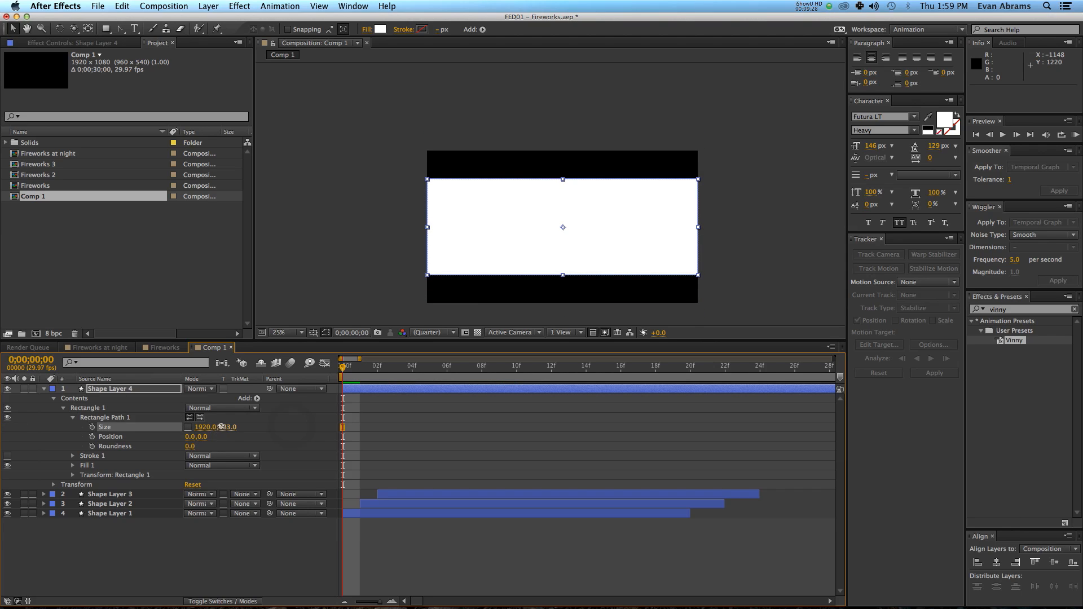
text(5)
key(Return)
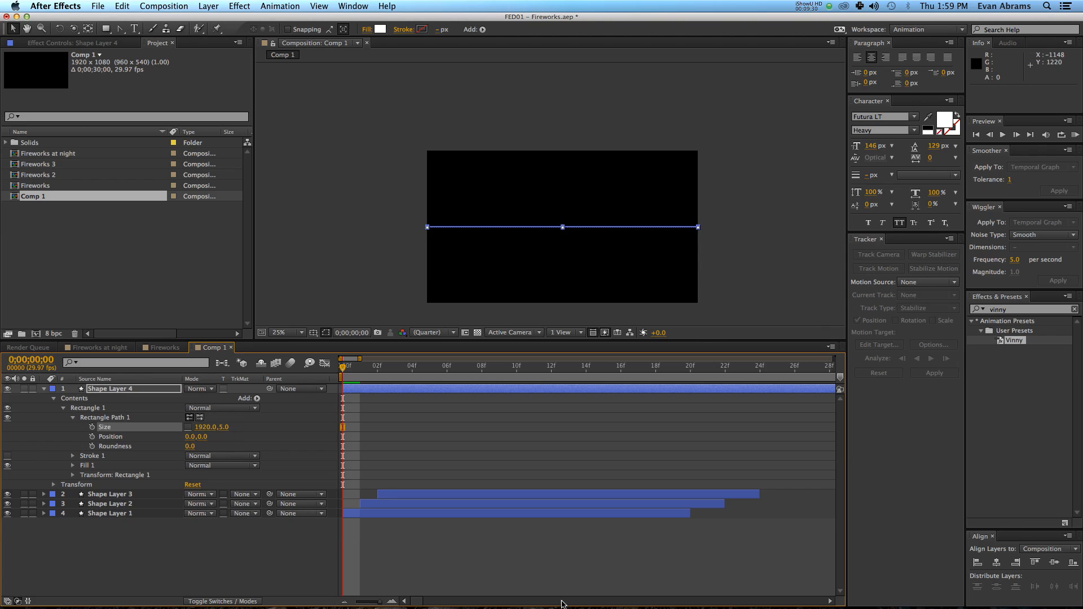
click(577, 532)
scroll(594, 290, up, 2)
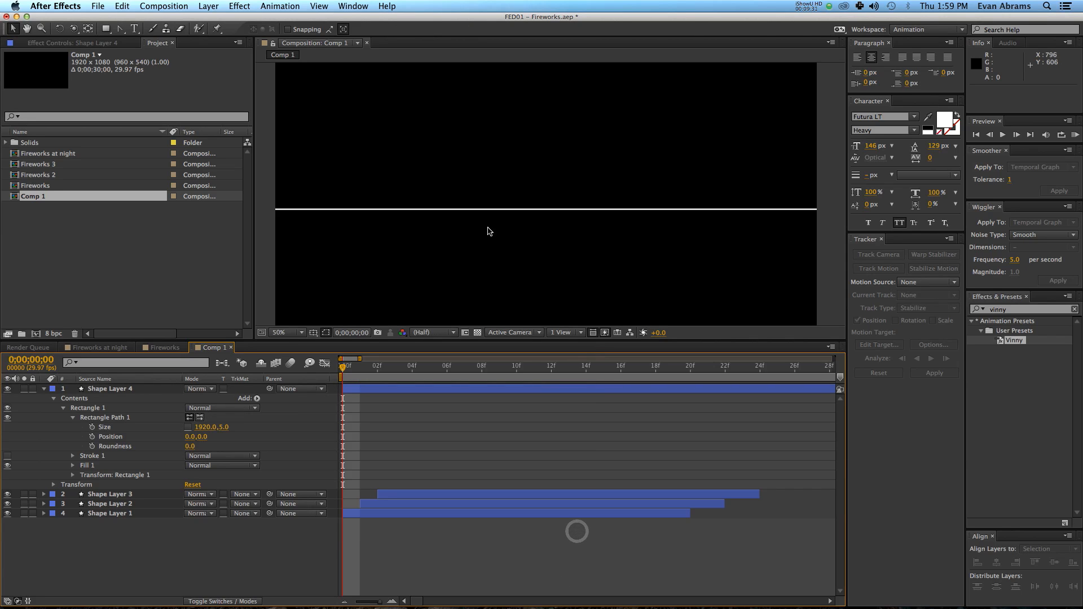
Set the rectangle path's height to 3 and halve its width to 960.
click(221, 427)
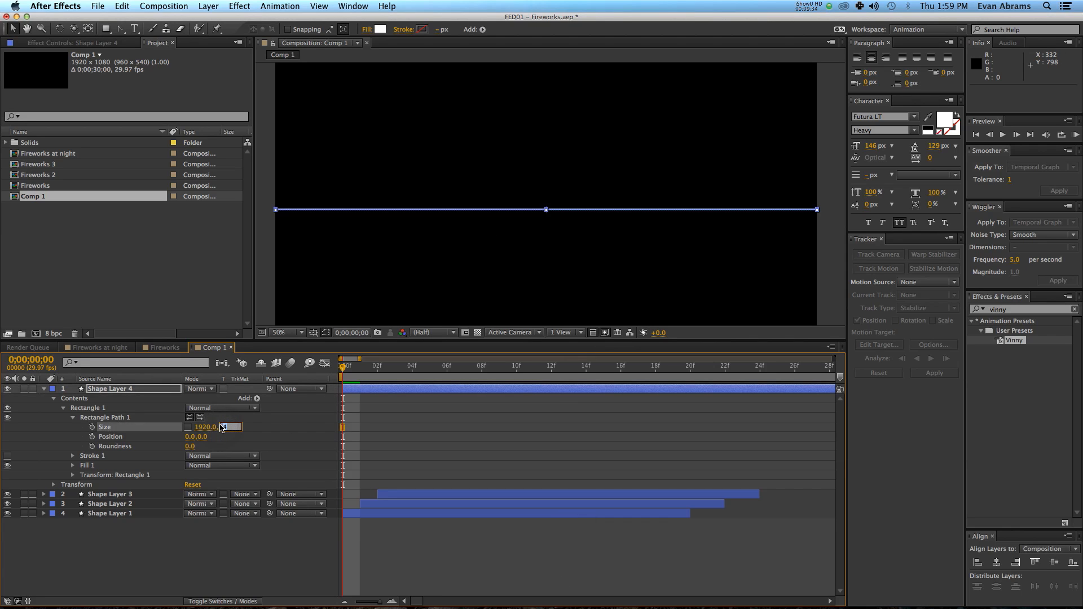
click(352, 417)
scroll(439, 199, up, 1)
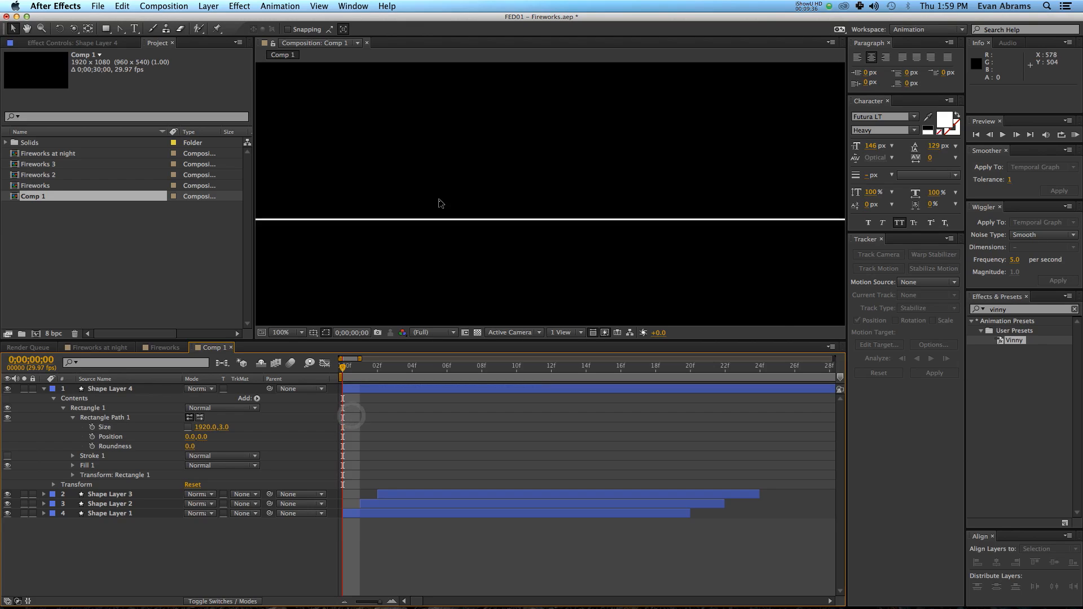
scroll(376, 246, down, 1)
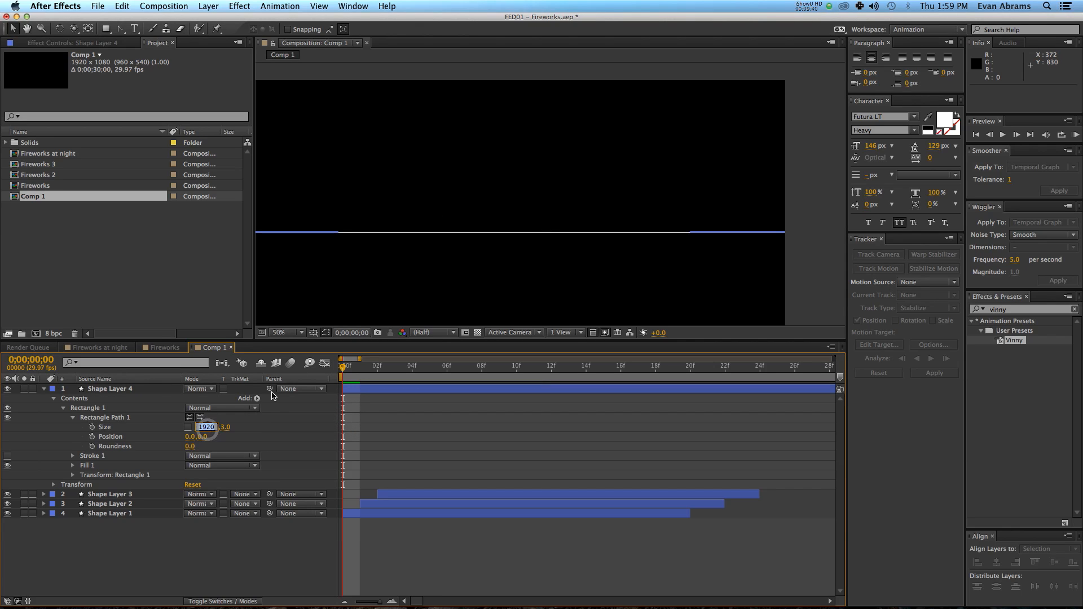
key(Right)
text(/2)
key(Return)
click(446, 397)
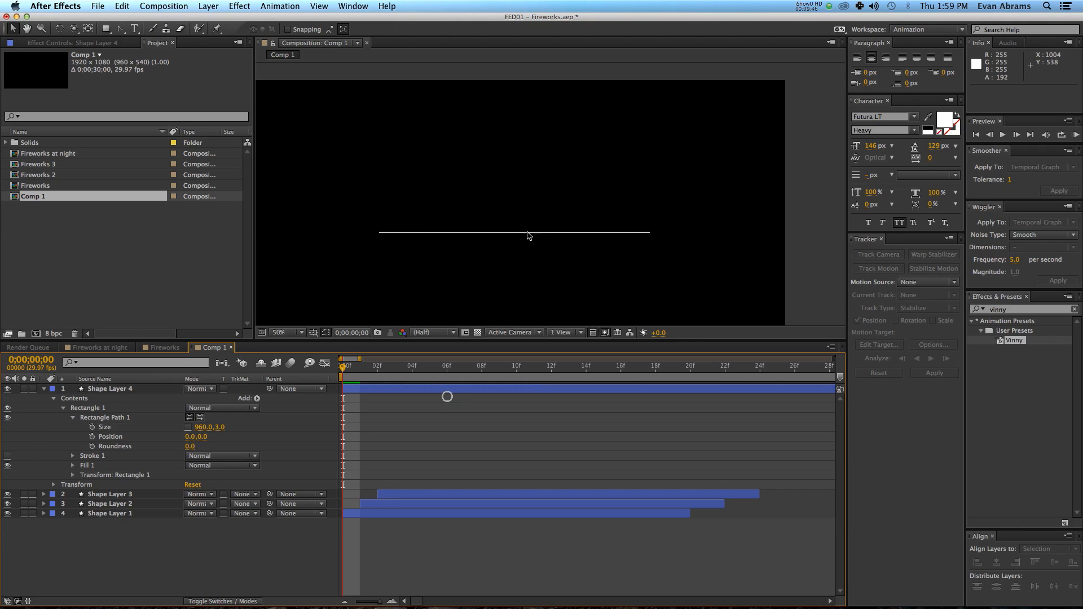
Set the rectangle path's horizontal Position to -480.
drag(526, 233, 591, 193)
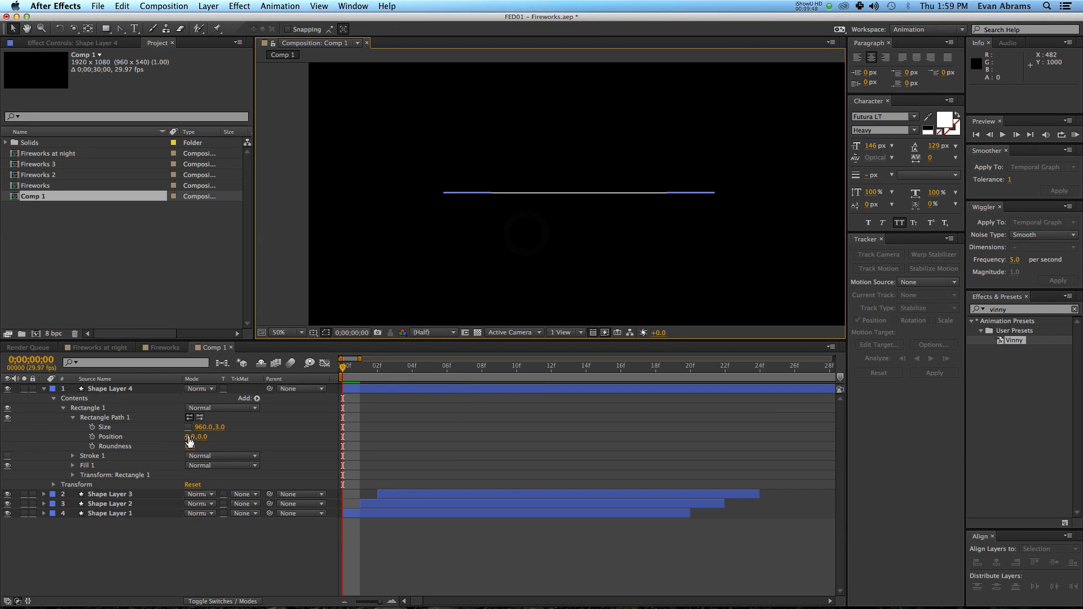
mouse_move(189, 438)
mouse_down()
mouse_move(176, 441)
mouse_move(189, 440)
mouse_up()
click(315, 383)
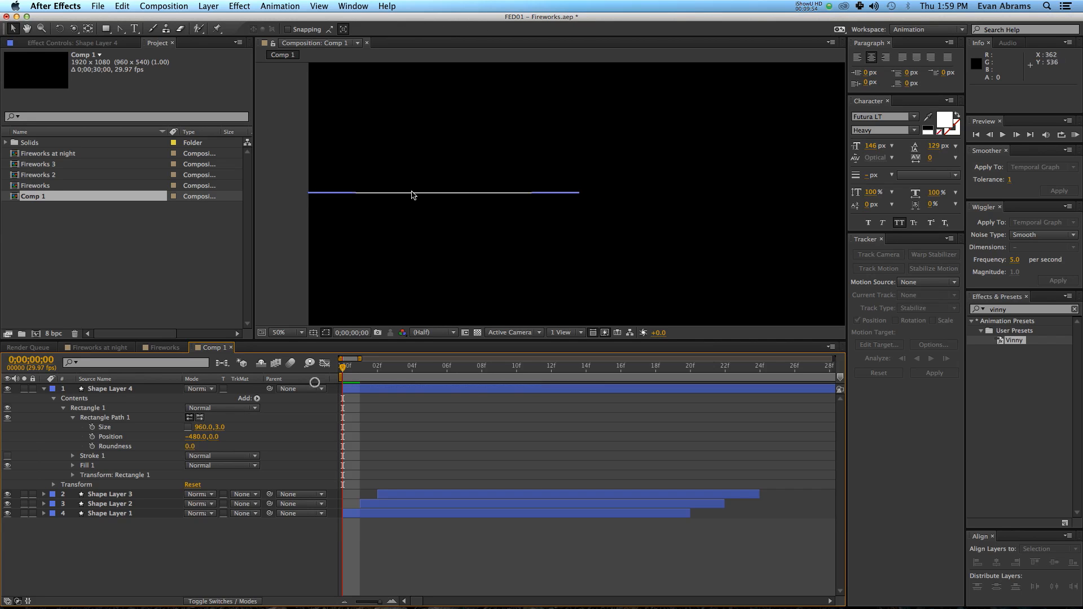
Start keyframing the line's rectangle path Size and Position at frame 10.
click(564, 192)
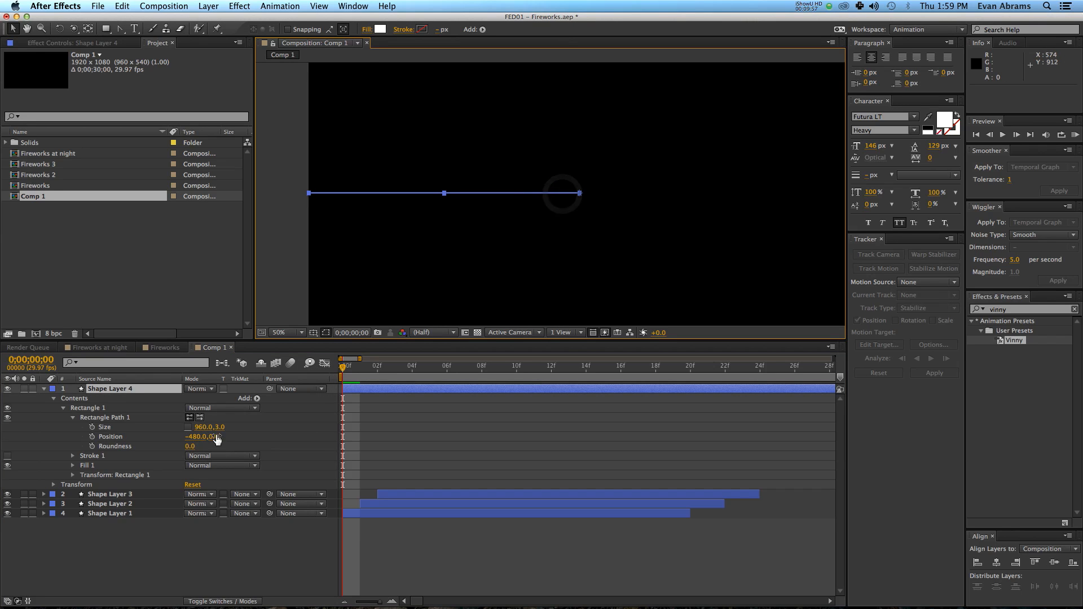
key(space)
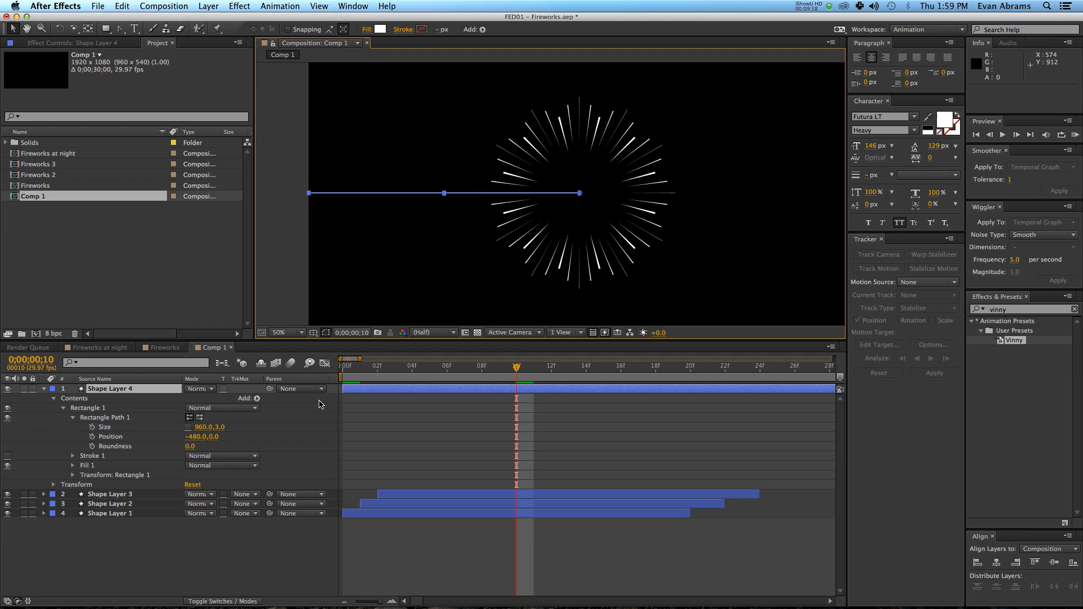
click(93, 427)
click(93, 437)
At frame 0, keyframe the rectangle path's Size width to 0 and its horizontal Position to -960.
drag(456, 380, 258, 400)
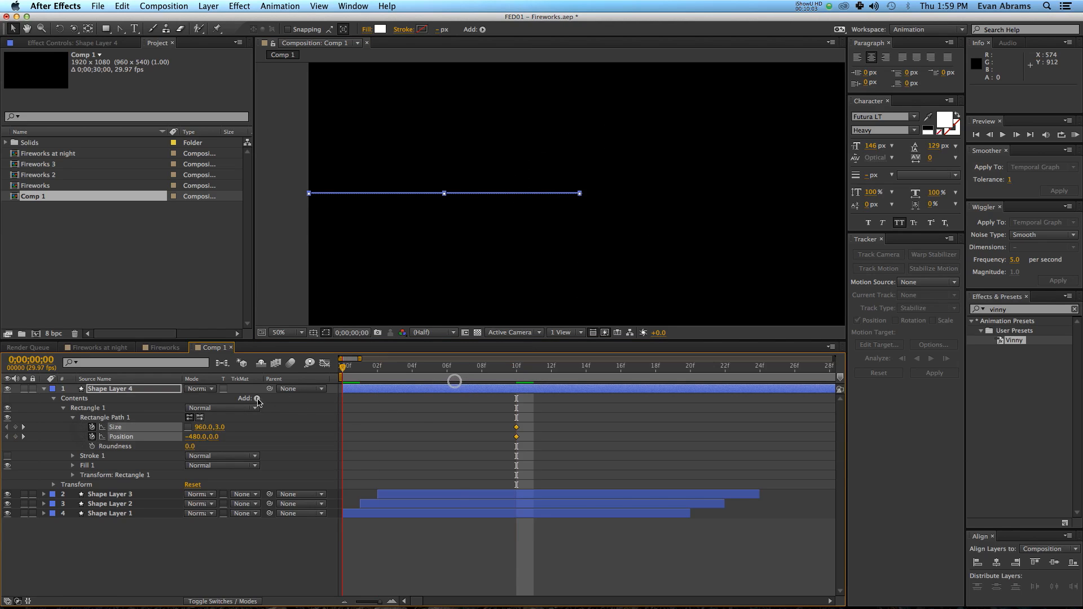
click(388, 429)
click(203, 428)
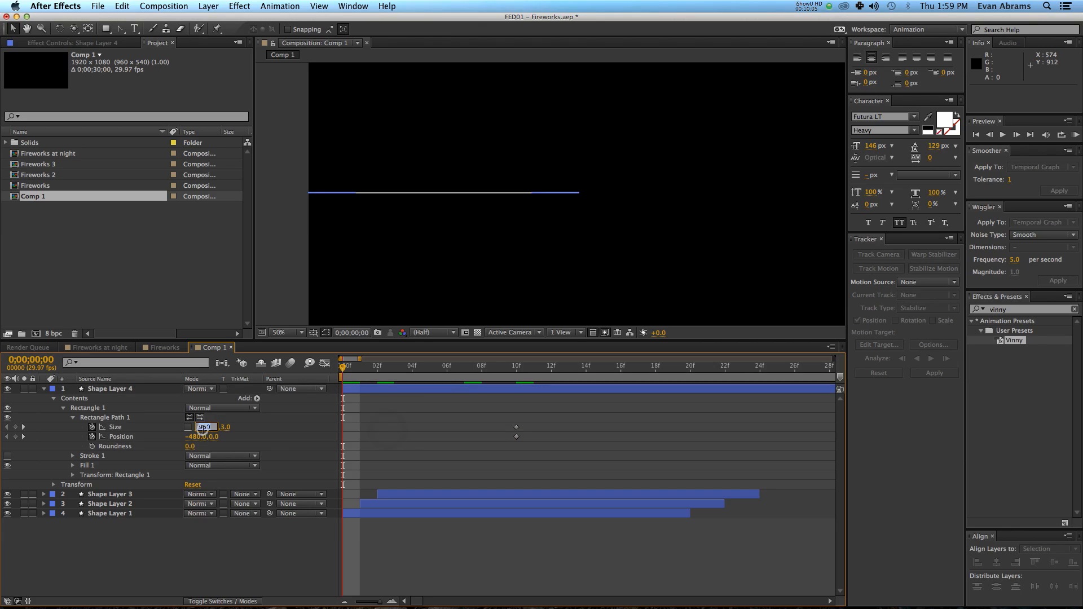
text(0)
key(Tab)
key(Tab)
text(0)
key(Return)
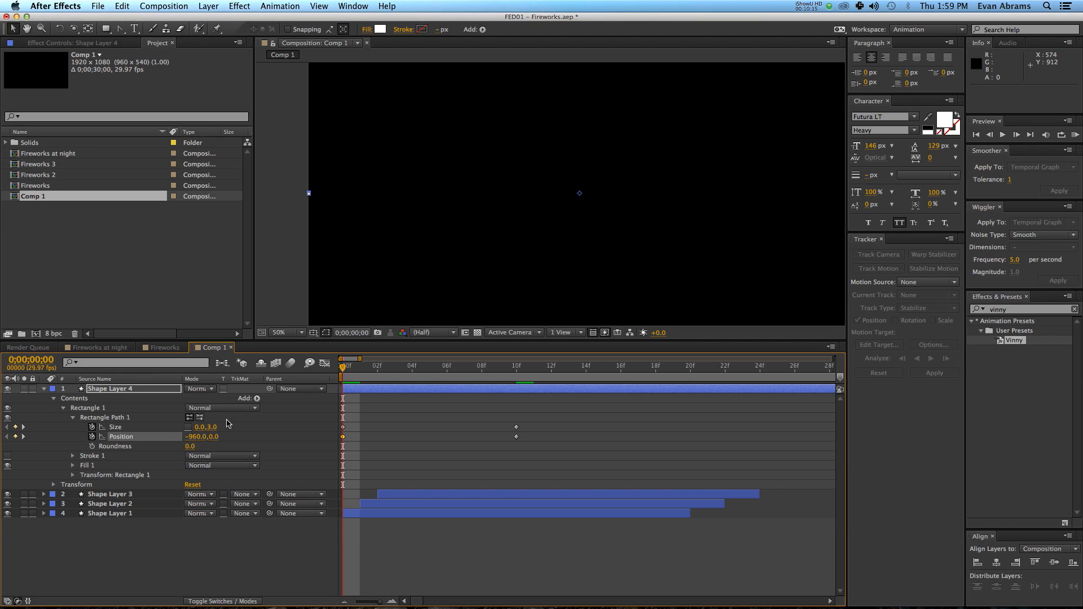
click(396, 425)
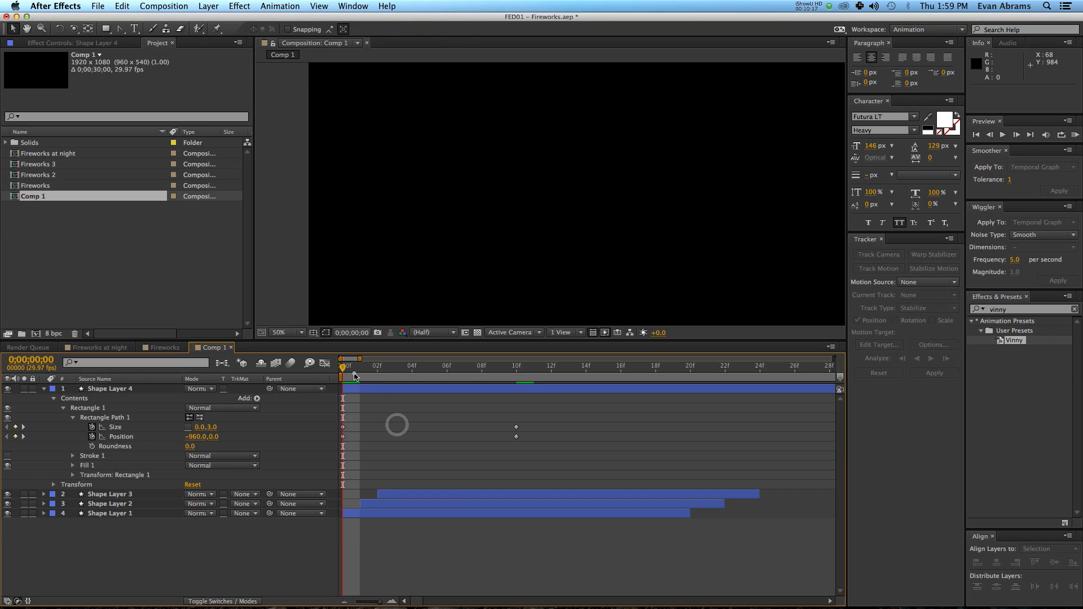
At frame 20, keyframe the rectangle path's horizontal Position and Size width to 0, and check the line's movement.
drag(359, 376, 515, 377)
key(shift+Page_Down)
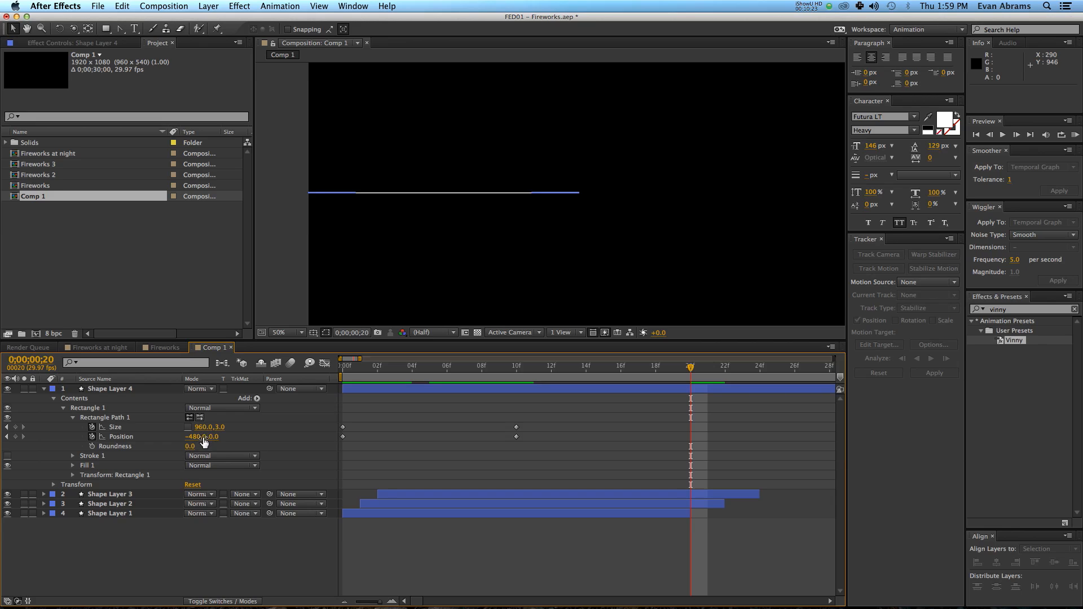
key(Return)
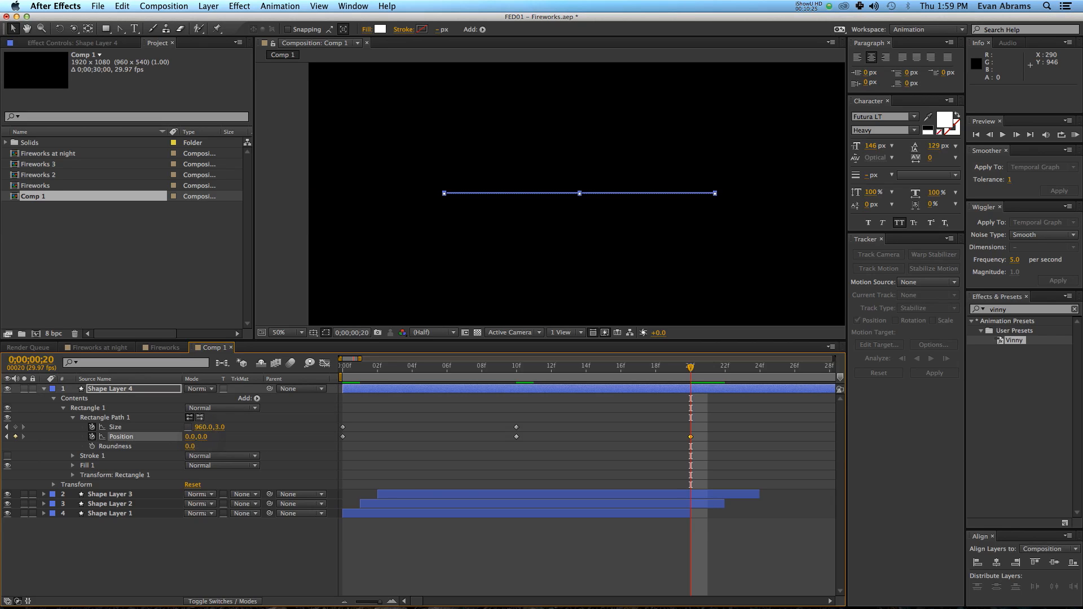
text(0)
key(Return)
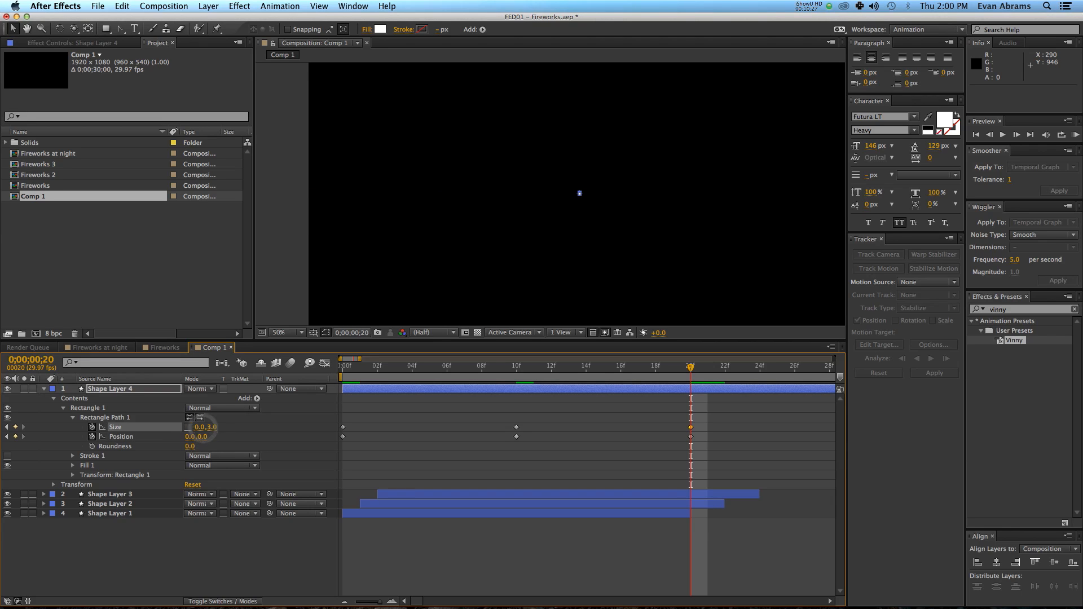
mouse_move(656, 365)
mouse_down()
mouse_move(325, 381)
mouse_move(602, 368)
mouse_move(659, 378)
mouse_up()
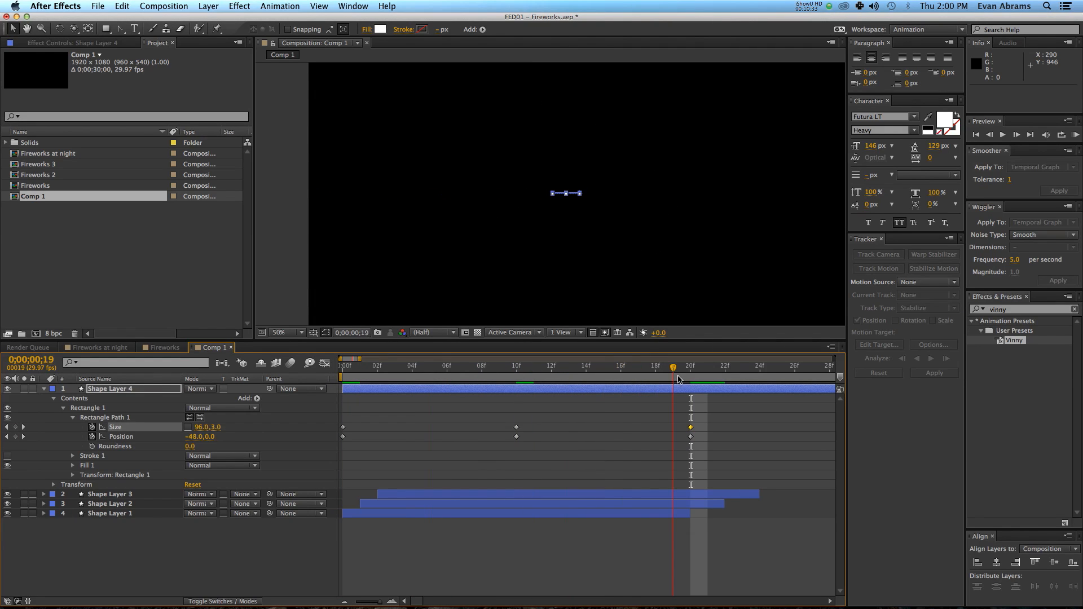
click(631, 413)
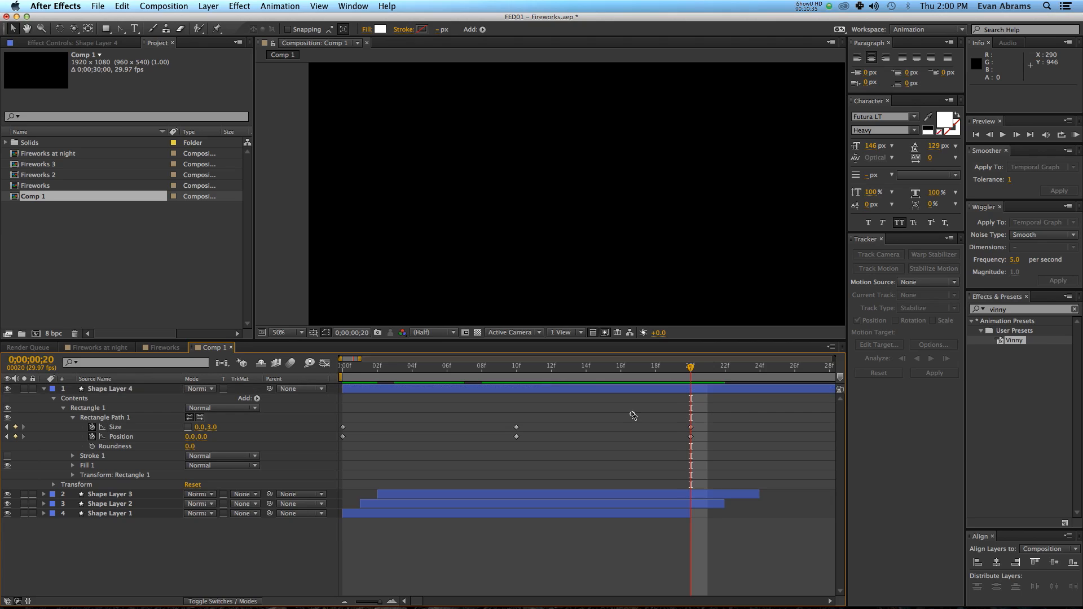
Change the rectangle path's Size width at frame 10 to 480 and preview the line's travel.
click(533, 373)
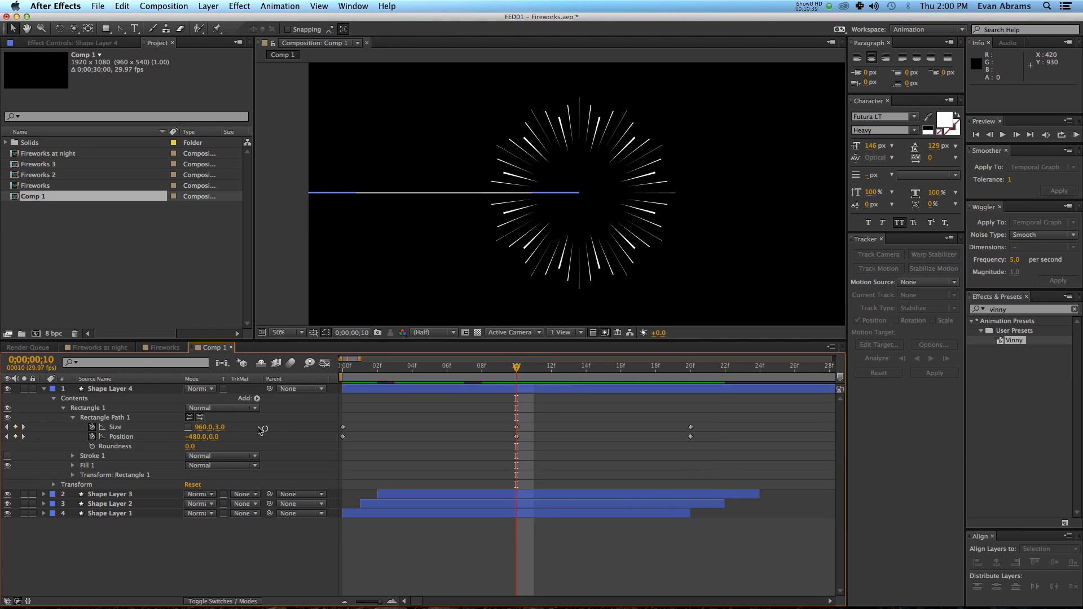
click(201, 428)
text(480)
key(Return)
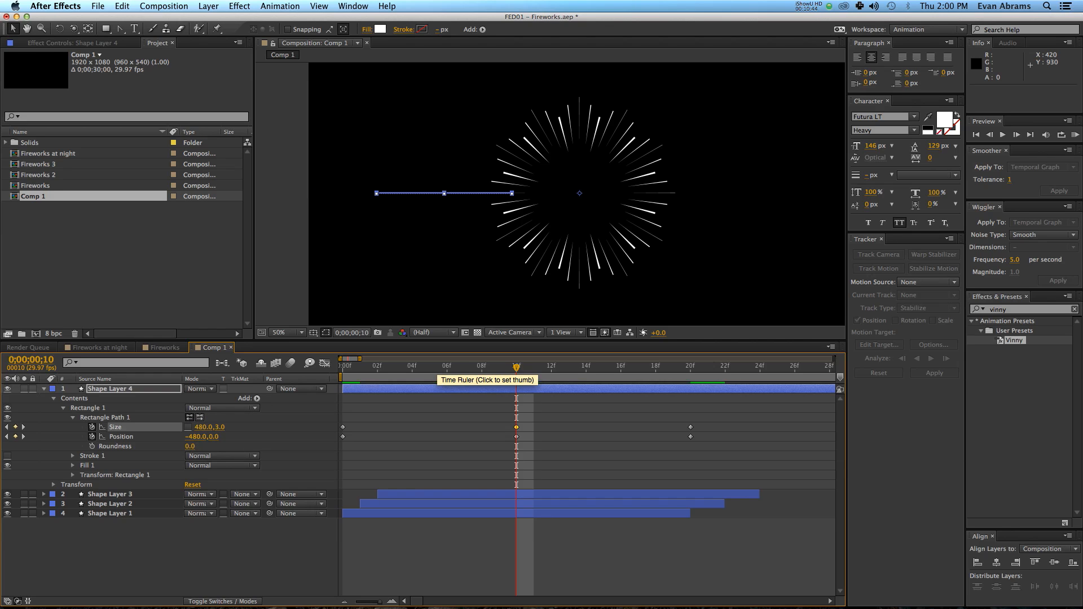
click(606, 418)
key(space)
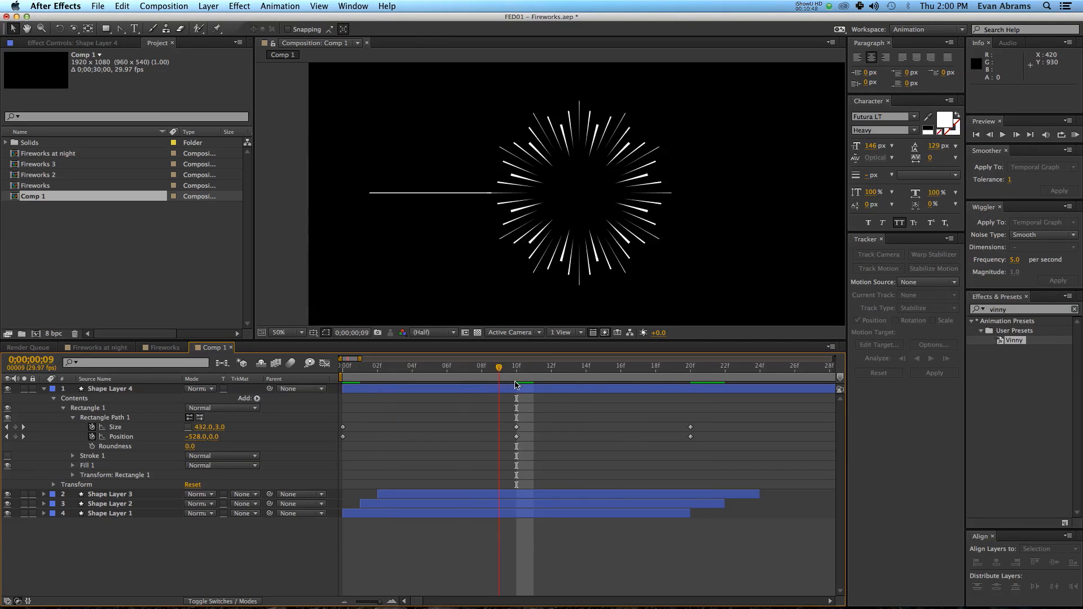
click(656, 378)
click(552, 372)
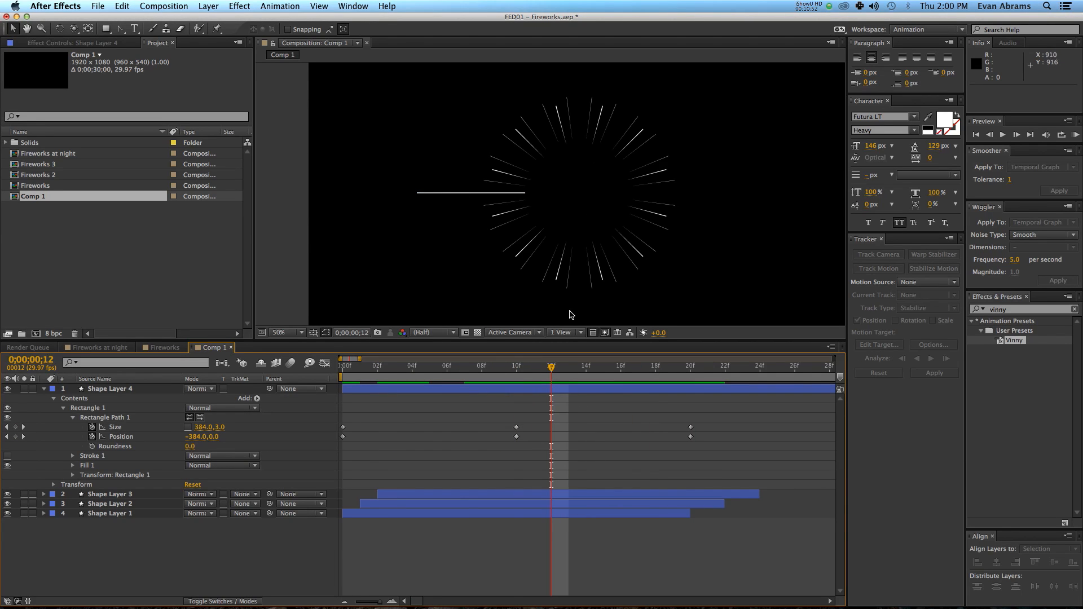
key(space)
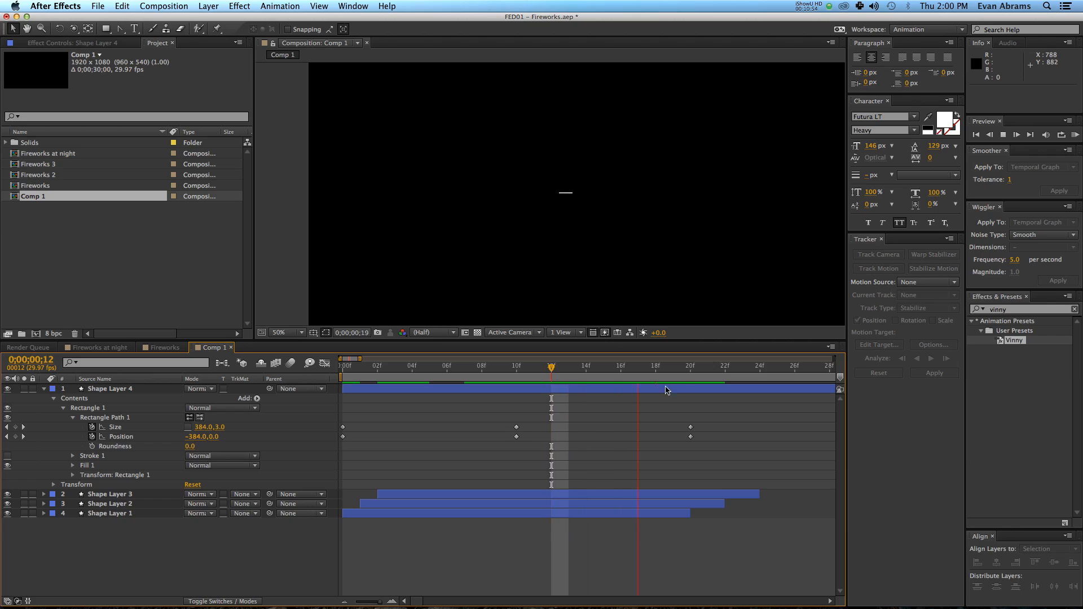
Apply Easy Ease to all of the rectangle path's Size and Position keyframes and preview the motion.
drag(727, 422, 341, 440)
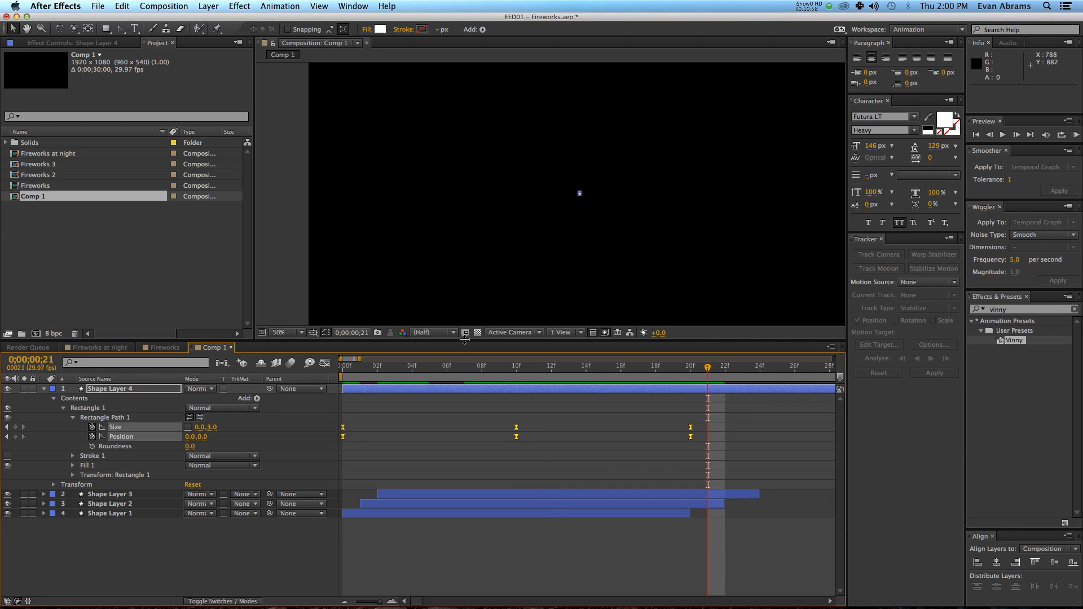
key(space)
click(558, 452)
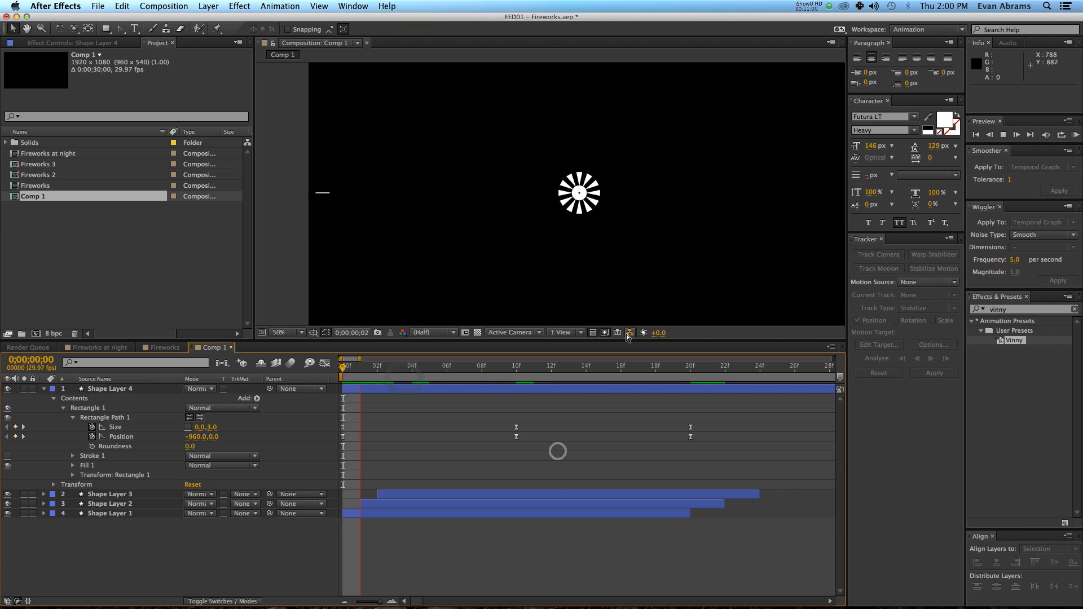
key(space)
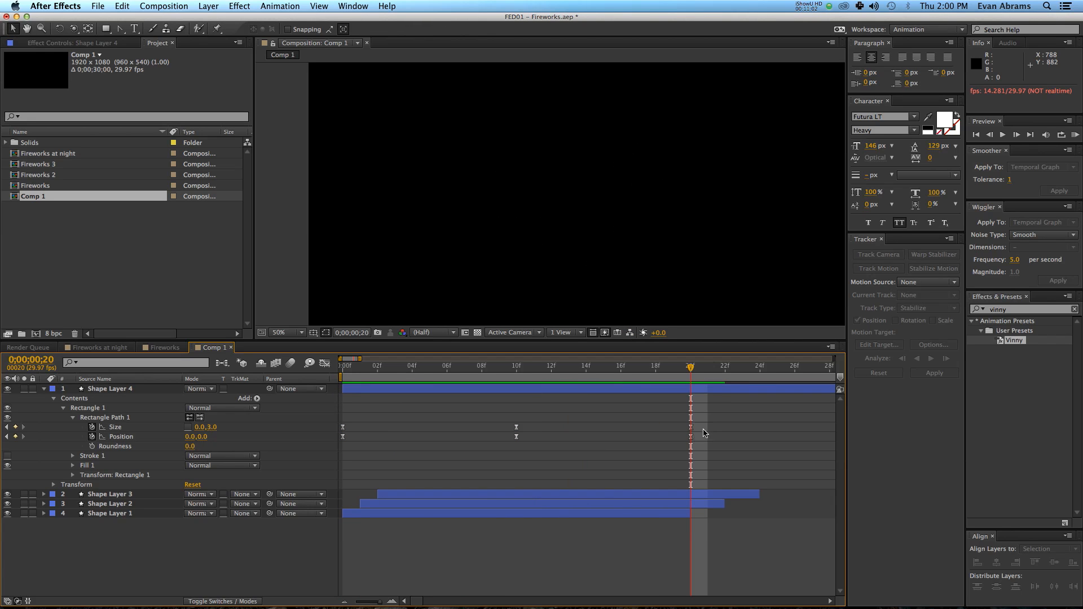
Convert the Size and Position keyframes at frame 10 to Auto Bezier and review the animation.
click(516, 439)
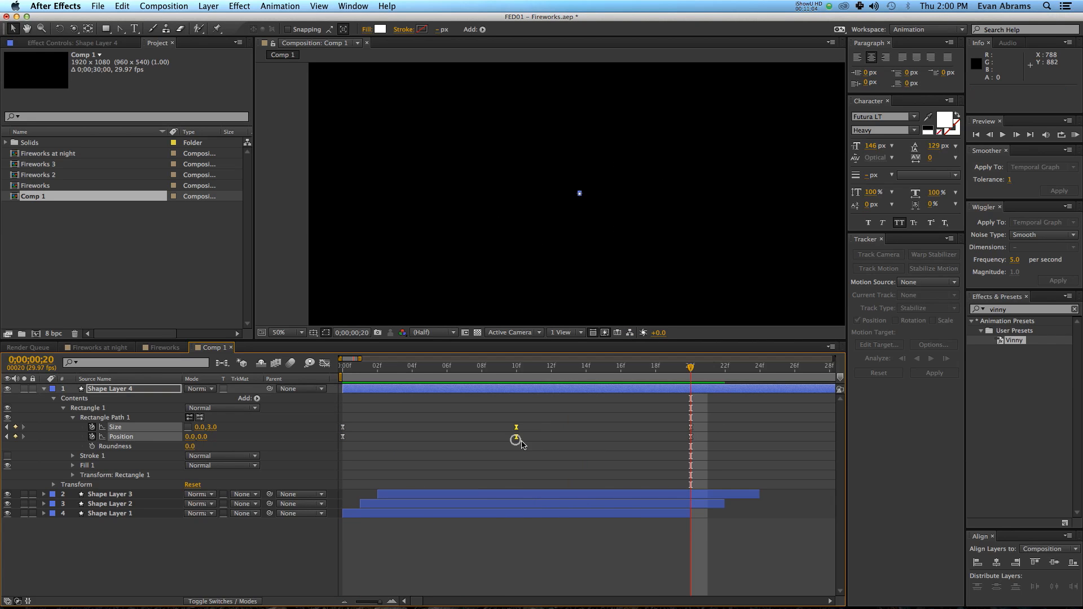
super+click(517, 438)
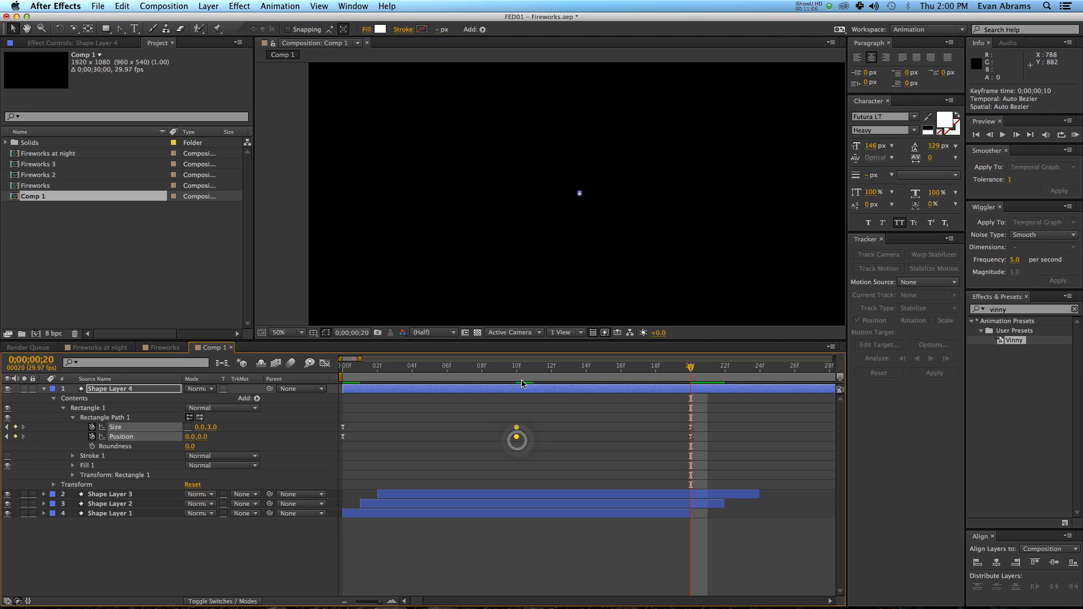
click(412, 375)
key(space)
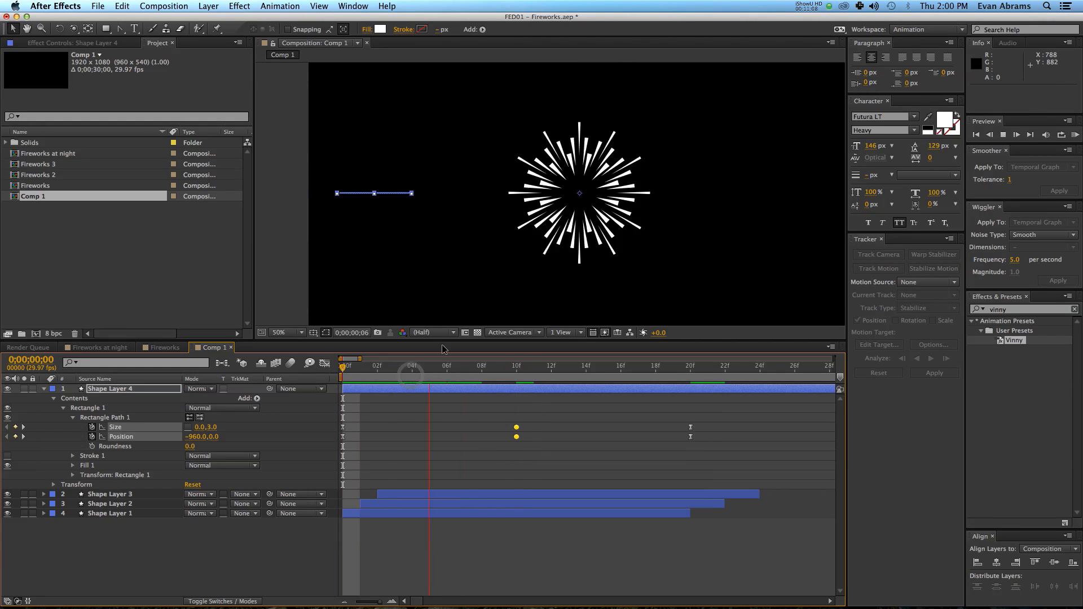
click(553, 408)
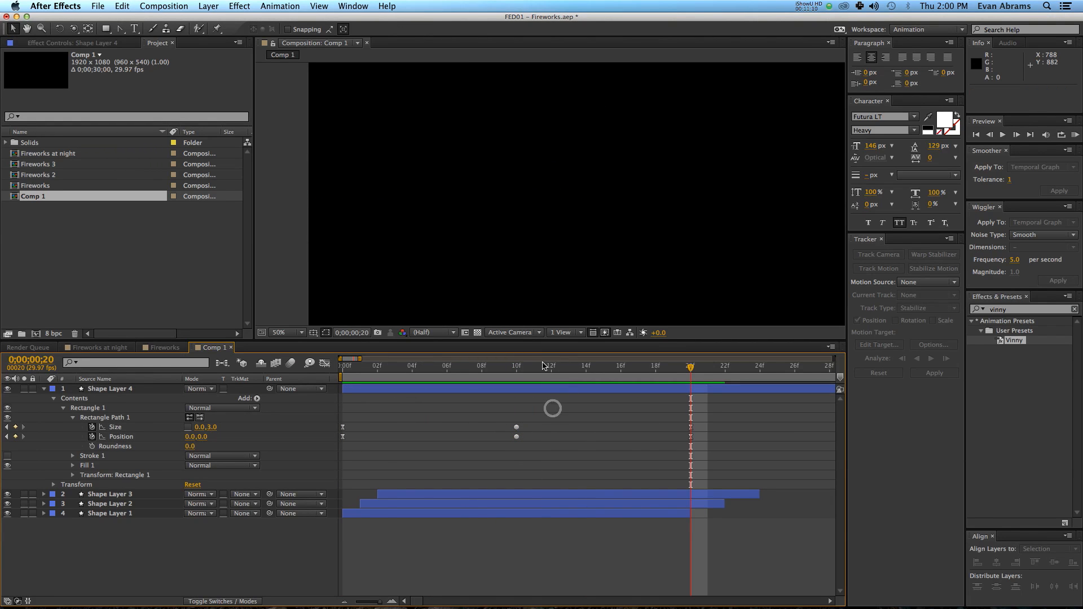
drag(539, 368, 518, 388)
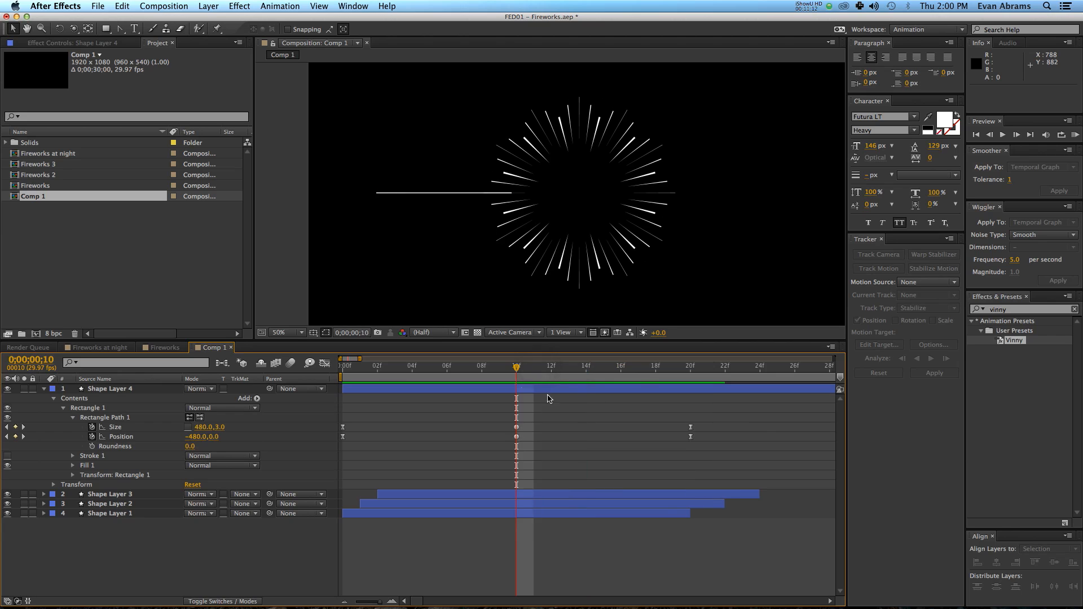
In the Graph Editor, extend the speed handles of the first and last Size and Position keyframes towards frame 10.
drag(640, 432, 342, 441)
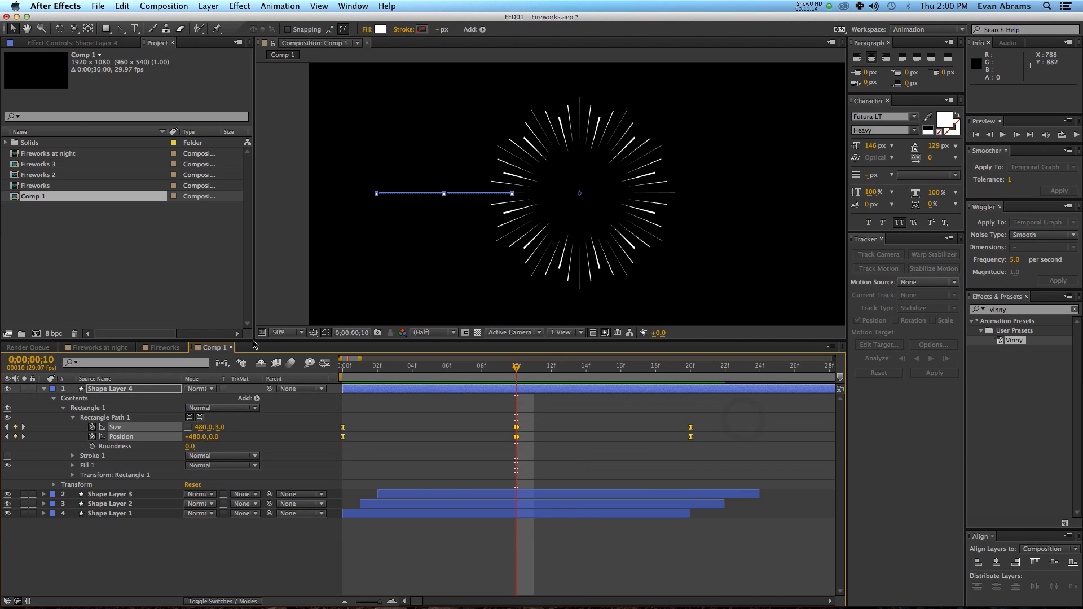
click(325, 362)
click(572, 456)
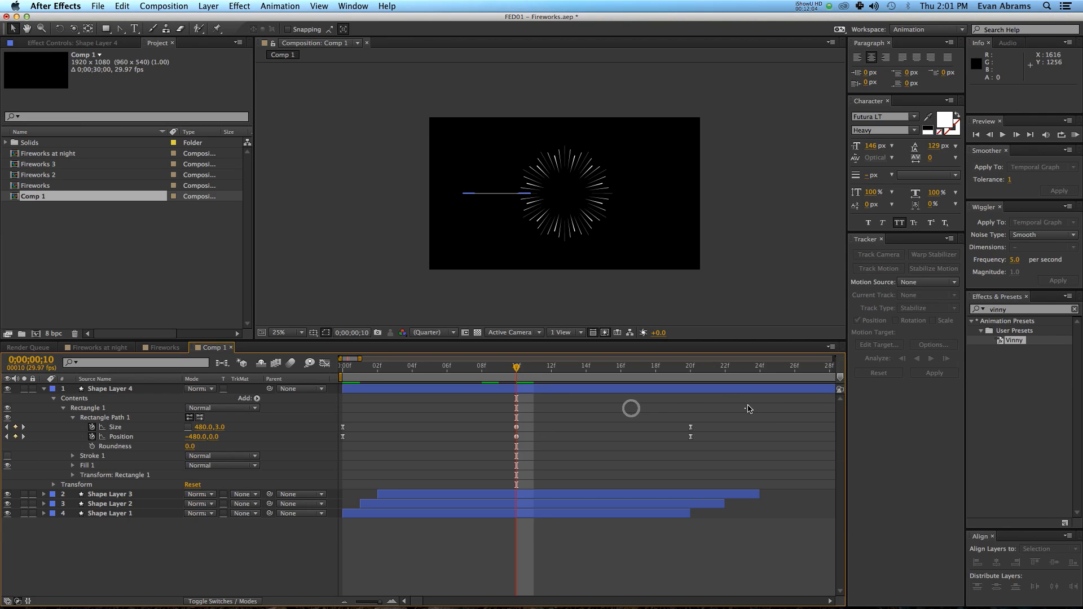
drag(749, 409, 384, 452)
click(324, 363)
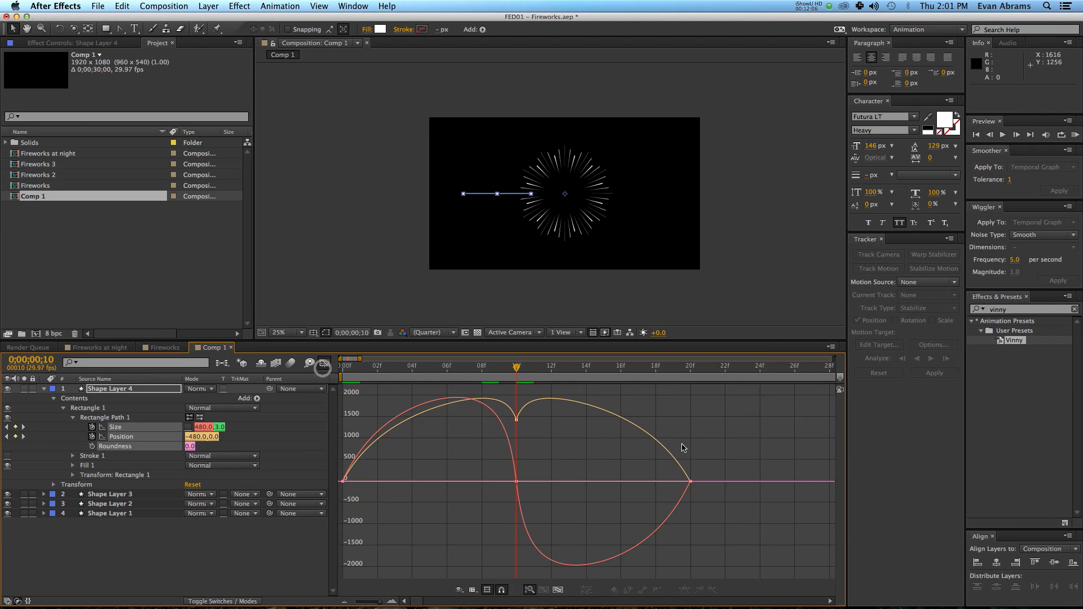
drag(739, 455, 503, 486)
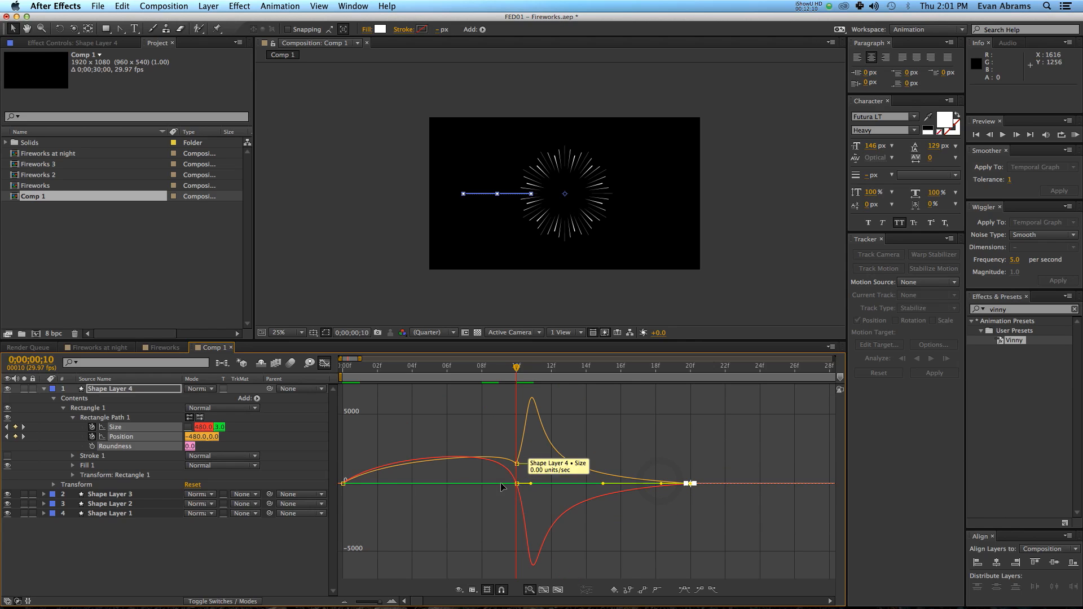
drag(389, 475, 537, 464)
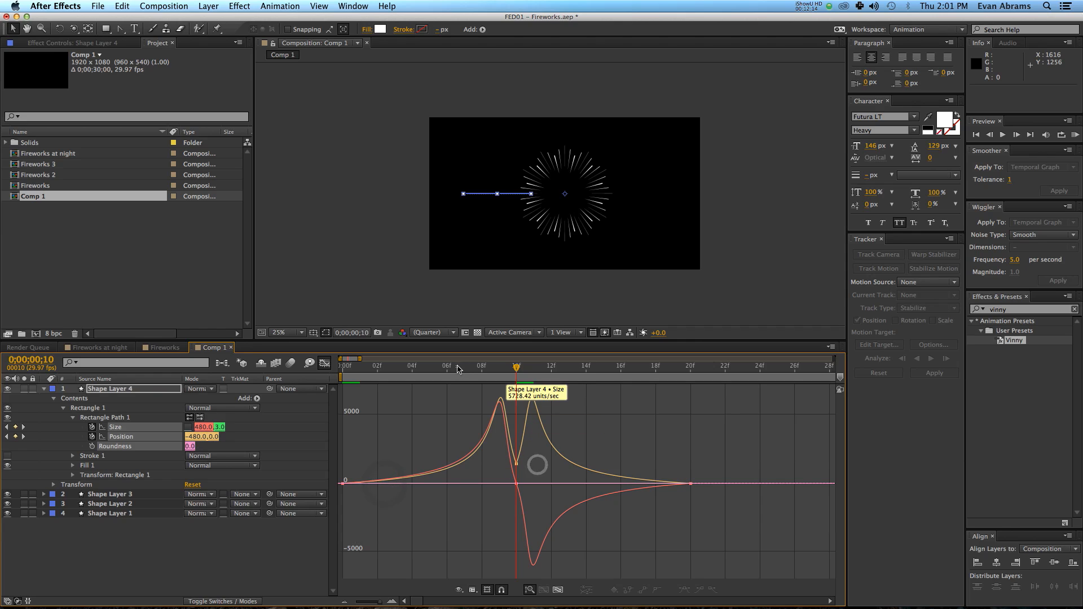
Preview the reshaped line animation together with the fireworks burst from frame 0.
drag(458, 368, 152, 397)
click(574, 391)
click(660, 272)
key(space)
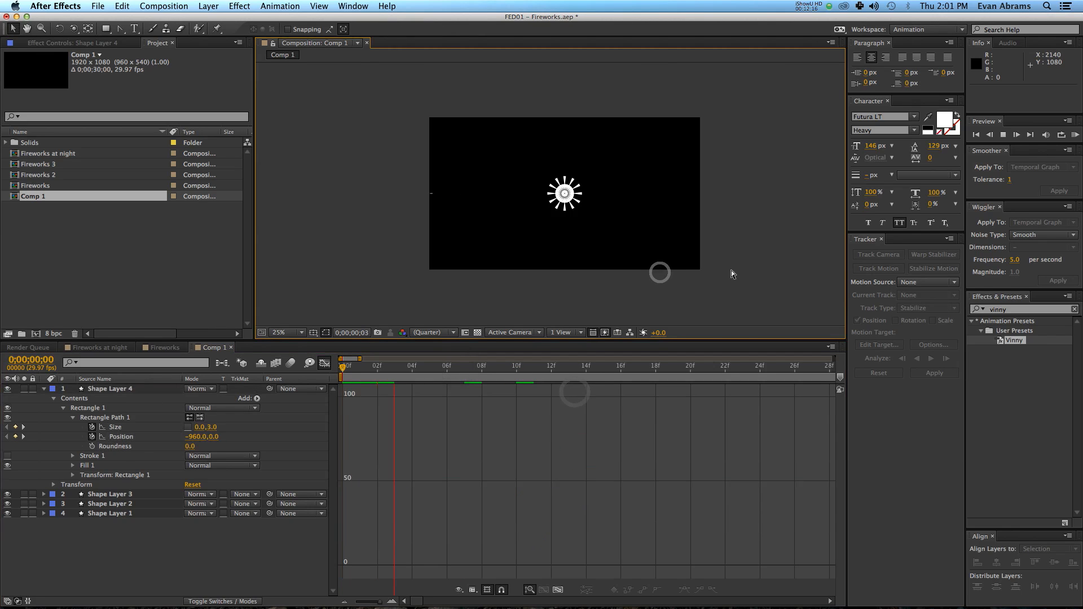
key(space)
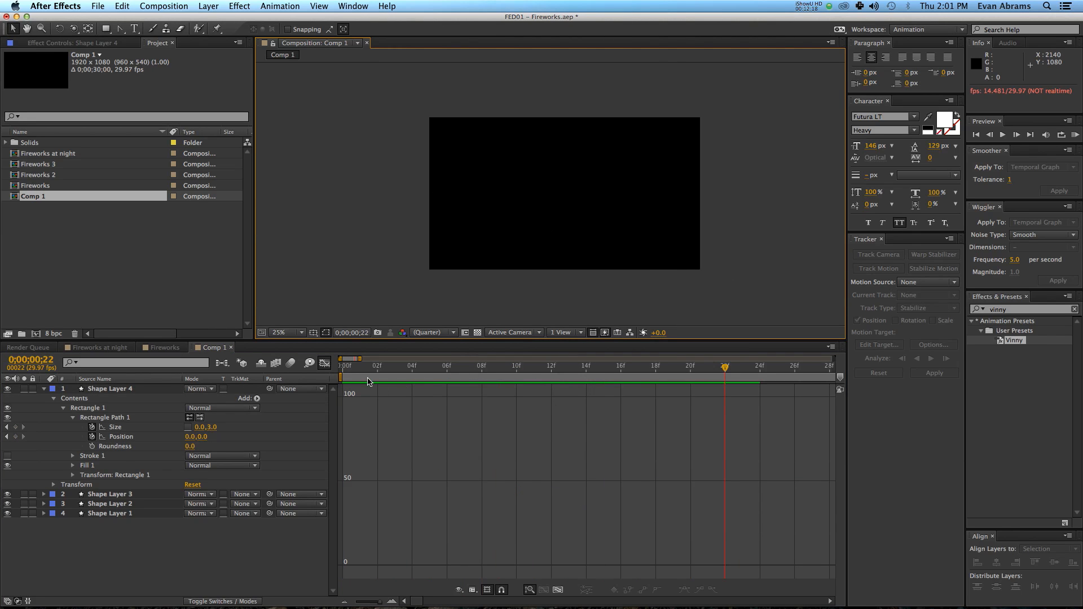
Leave the Graph Editor and replay the line animation with the layer bars and keyframes in view.
click(329, 363)
key(space)
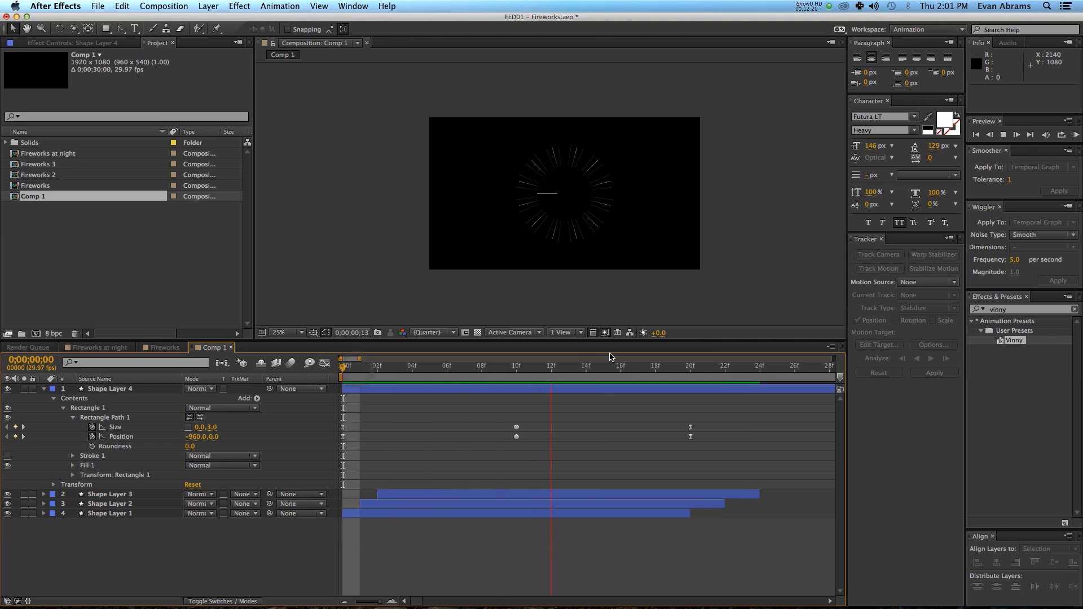
key(space)
key(space)
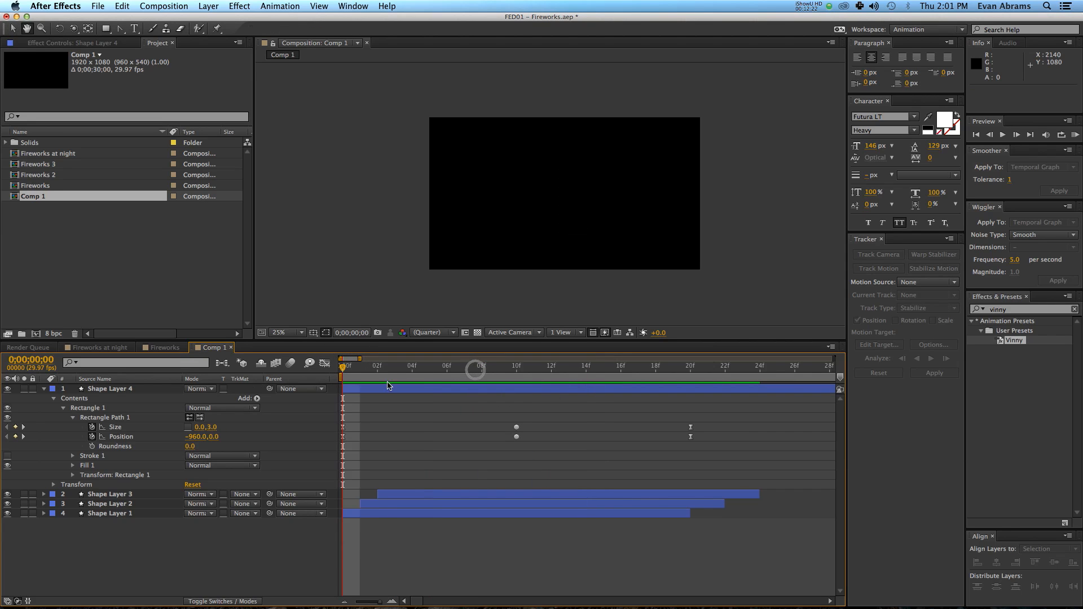
key(space)
Review the speed curves of the line's Size and Position keyframes at frame 10, and return to the layer-bar view.
drag(530, 421, 513, 438)
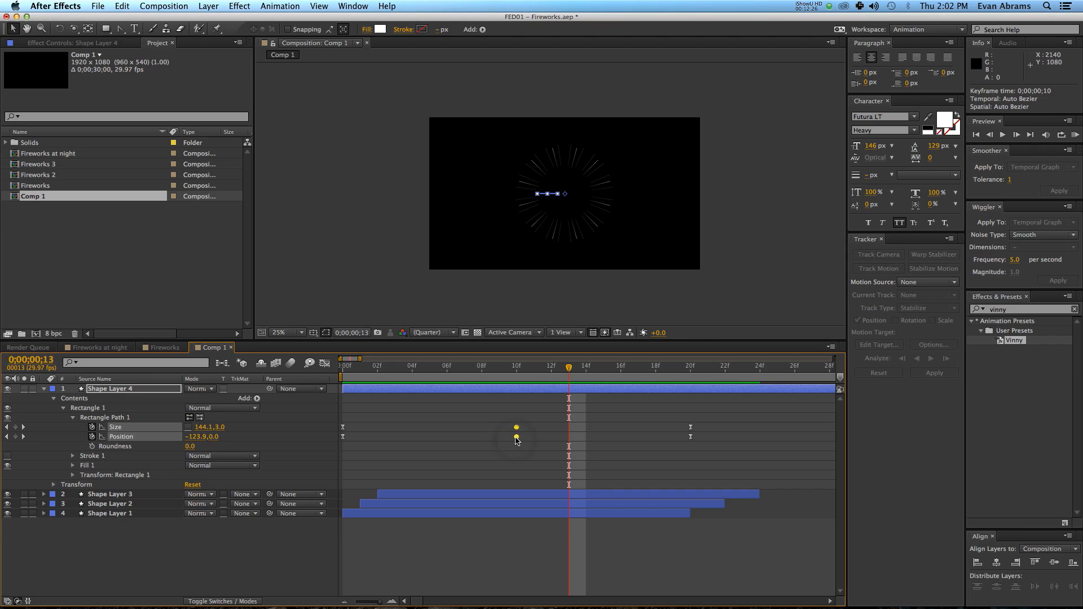
mouse_move(516, 439)
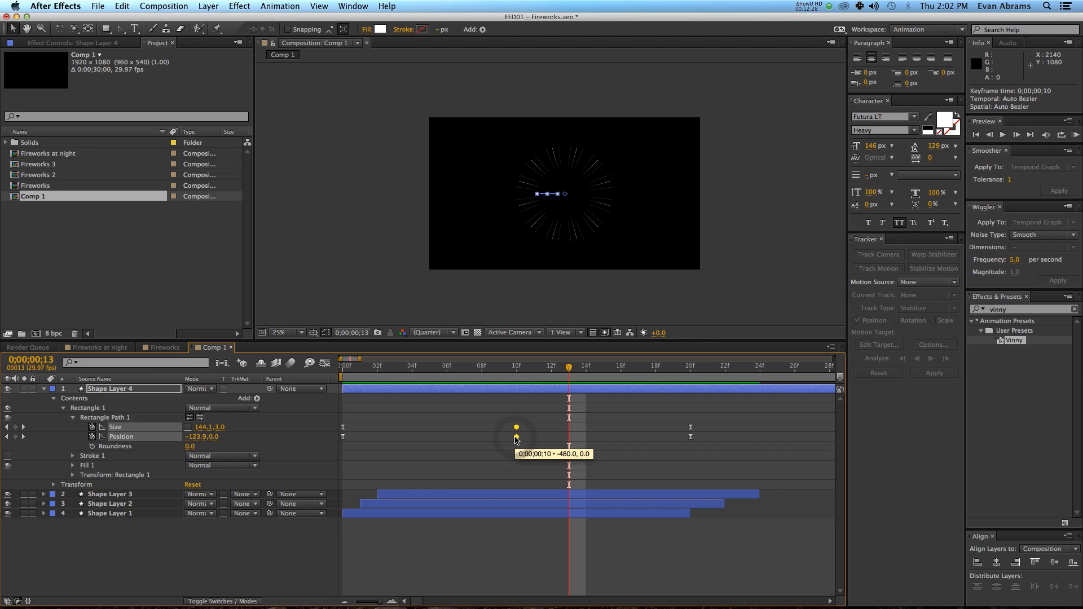
click(325, 362)
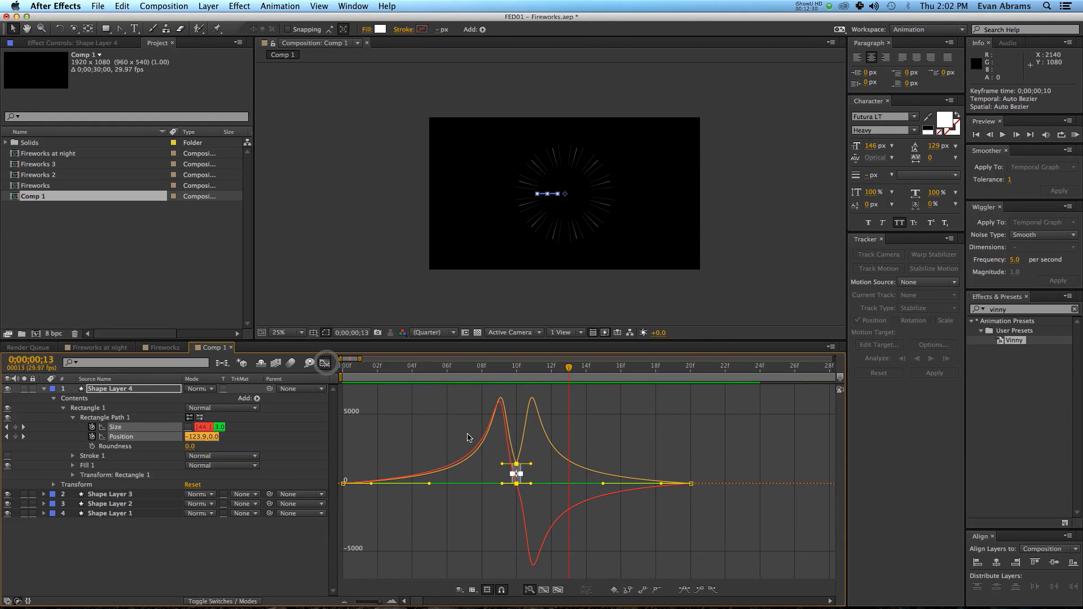
drag(485, 371, 563, 423)
click(618, 418)
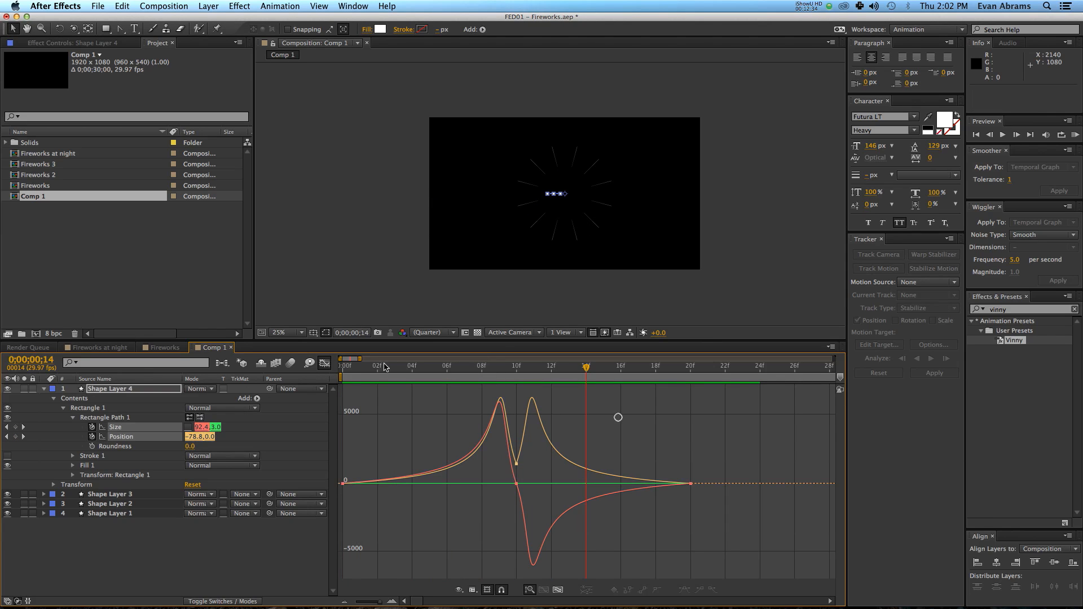
click(324, 363)
click(626, 439)
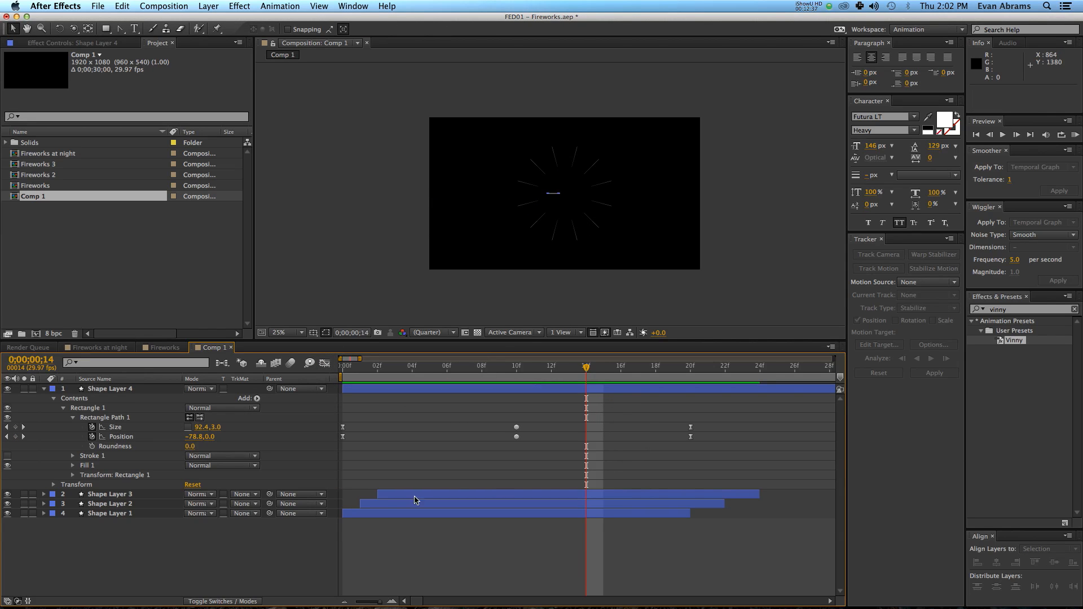
Move Shape Layer 4 to the bottom of the layer stack and shift Shape Layers 1, 2 and 3 to start at frames 18, 19 and 20.
drag(113, 389, 121, 519)
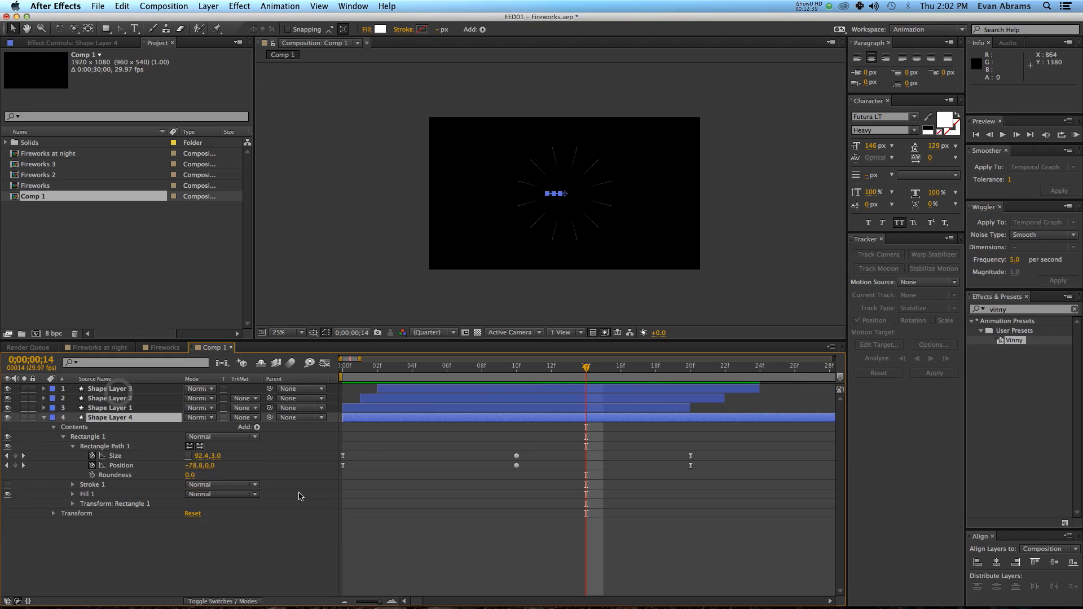
shift+click(488, 405)
shift+click(488, 397)
shift+click(488, 392)
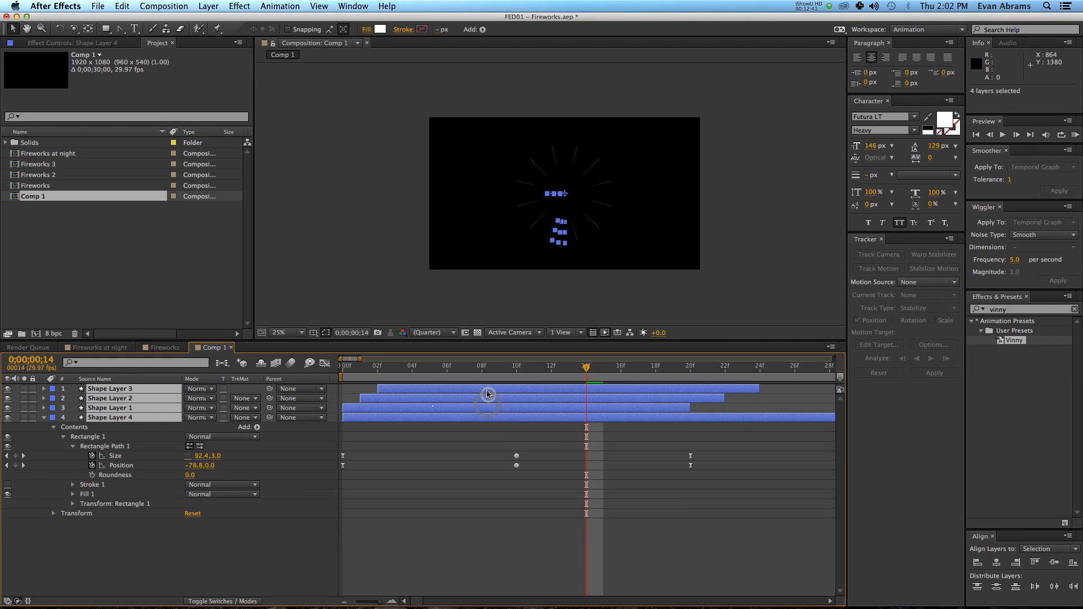
click(433, 406)
drag(417, 406, 668, 412)
key(super+z)
click(549, 391)
shift+click(484, 410)
drag(484, 410, 747, 427)
click(718, 545)
key(space)
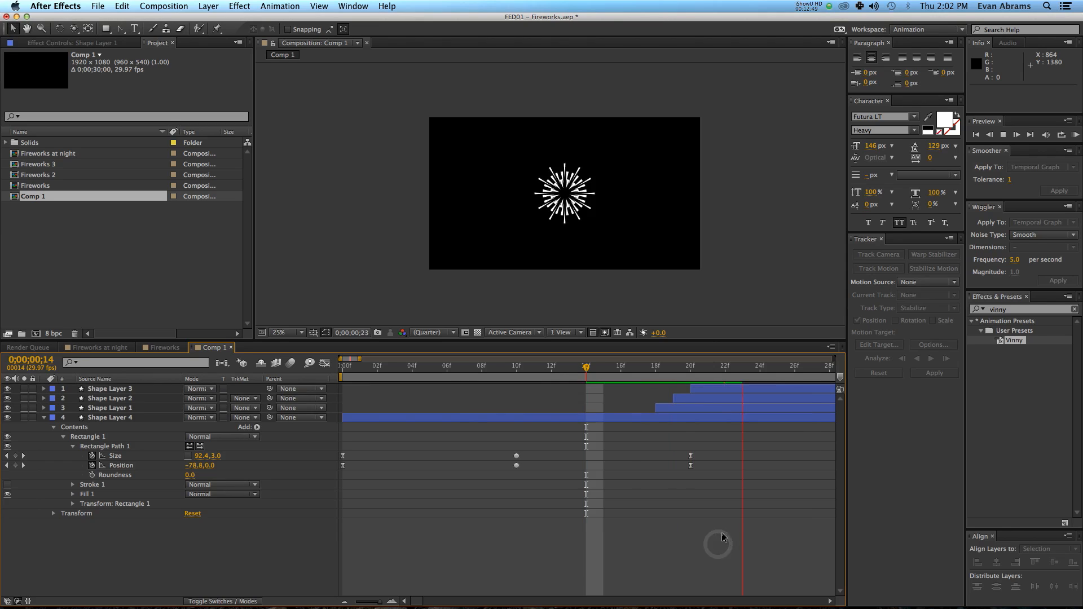
Shift Shape Layers 1, 2 and 3 earlier to start at frames 16, 17 and 18, and check the timing.
drag(669, 367, 689, 367)
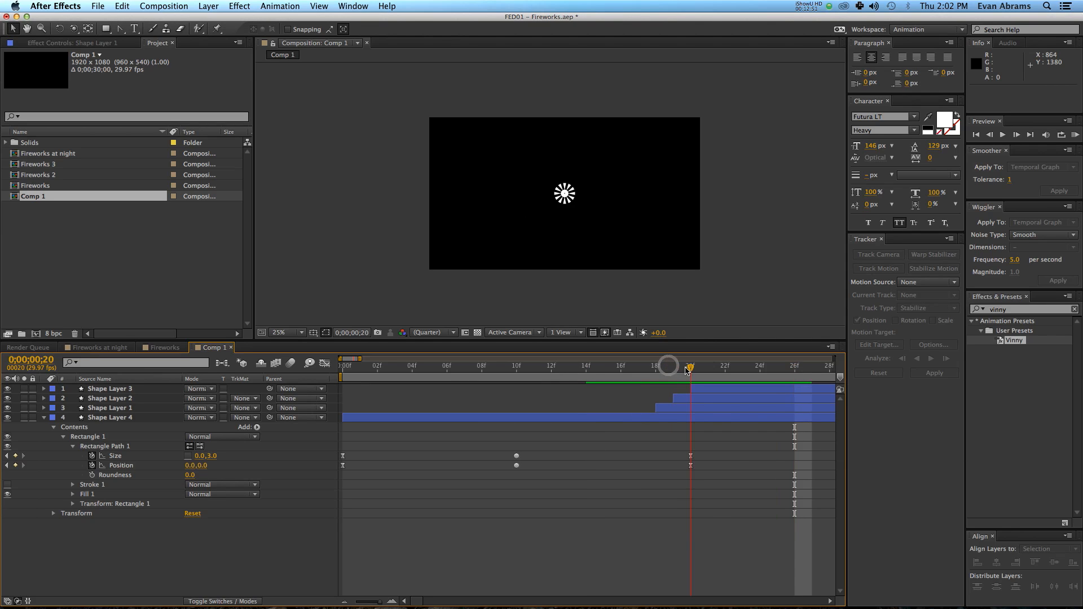
click(687, 417)
click(703, 390)
shift+click(705, 407)
drag(704, 407, 670, 408)
click(659, 496)
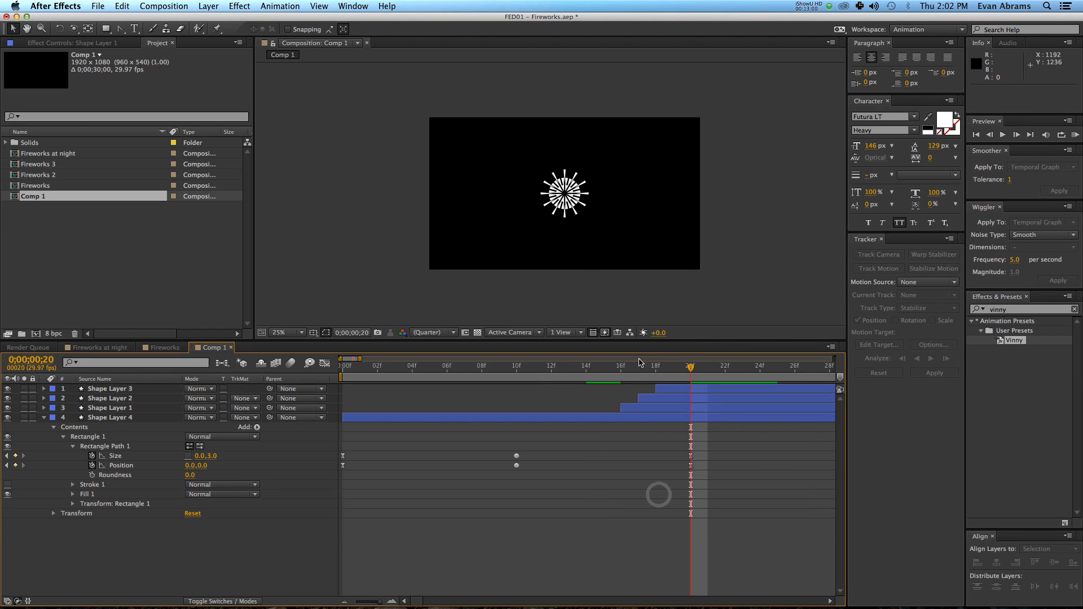
drag(641, 370, 535, 370)
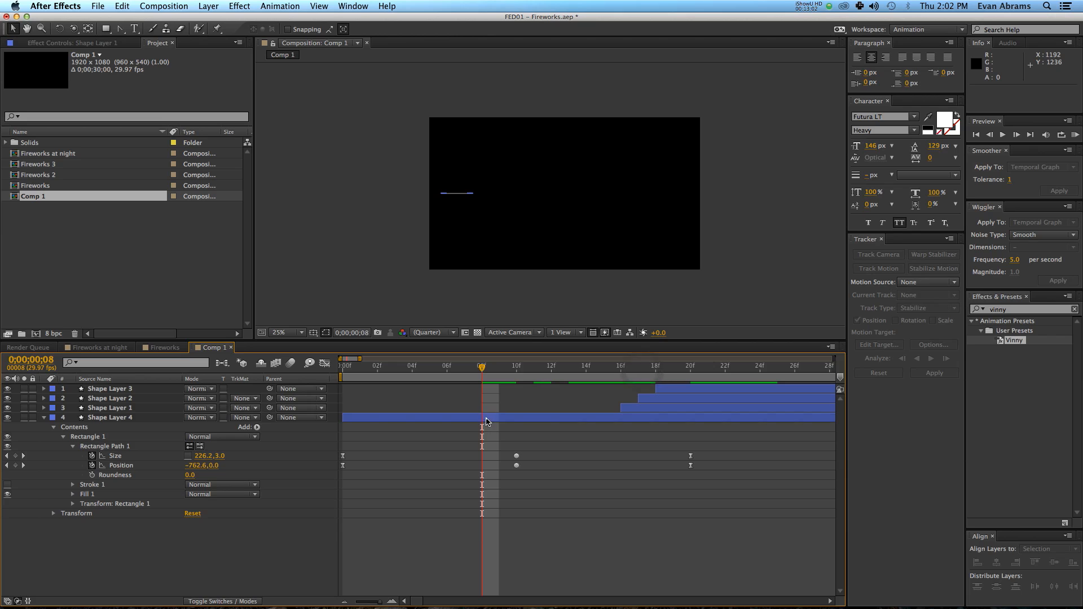
Change the fill colour of the line on Shape Layer 4 to a saturated orange and play it back.
click(487, 418)
click(380, 29)
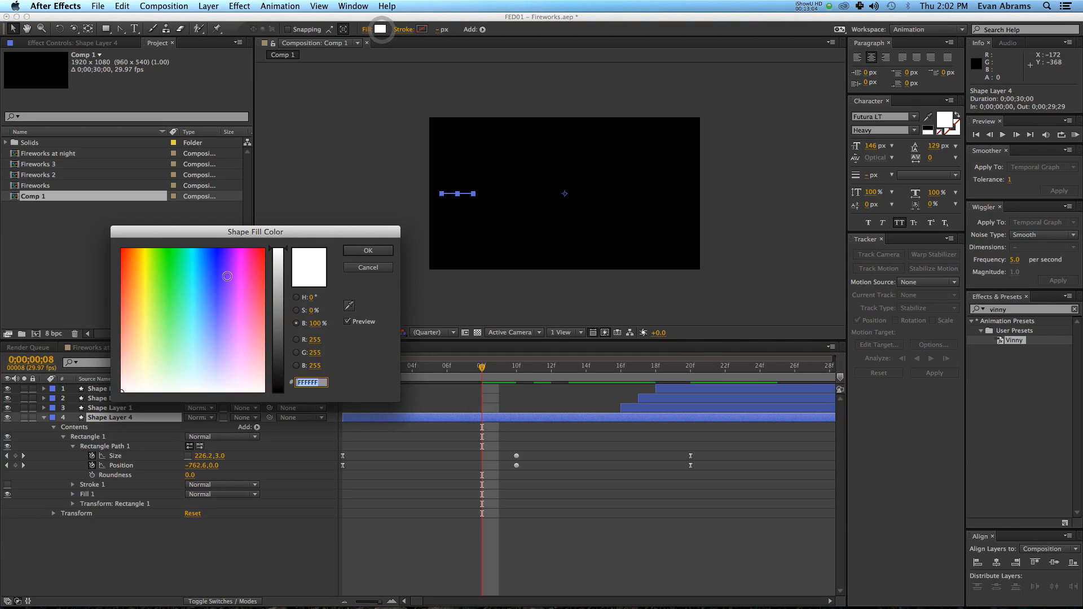
drag(187, 278, 128, 275)
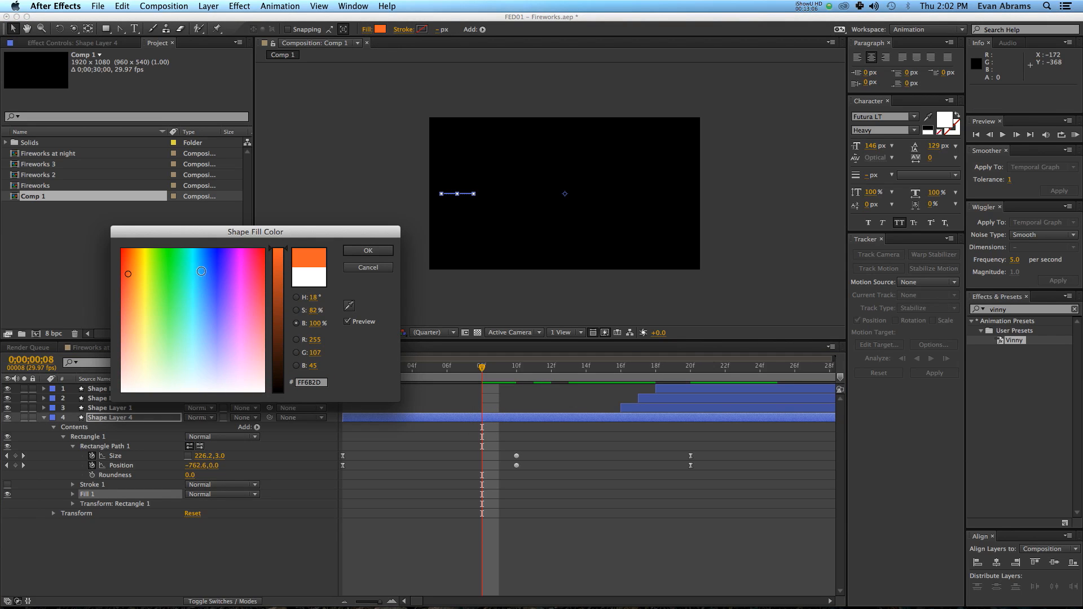
click(297, 310)
drag(271, 274, 271, 307)
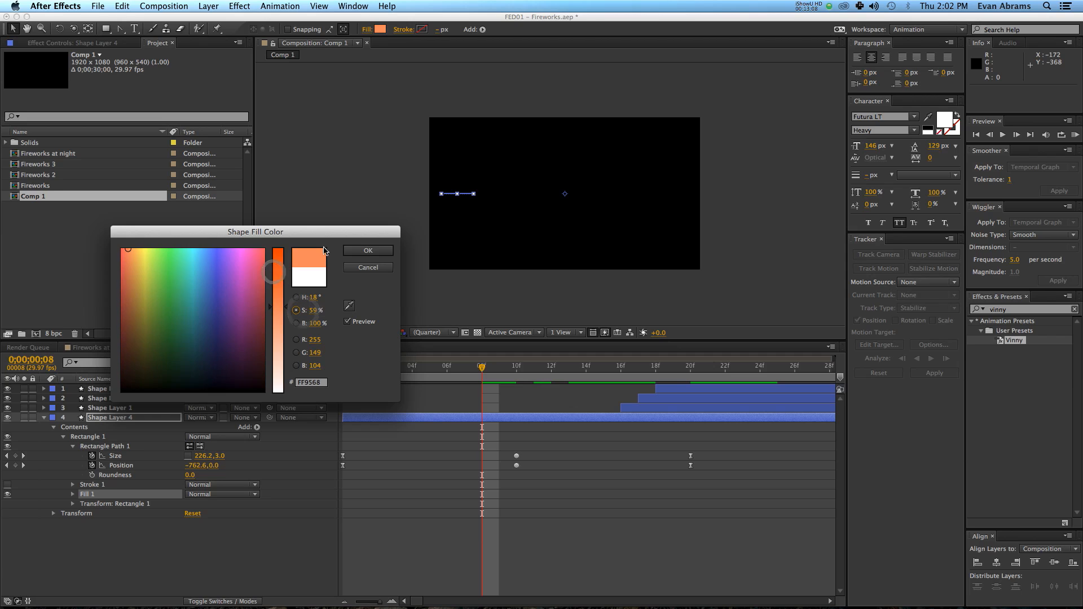
click(367, 250)
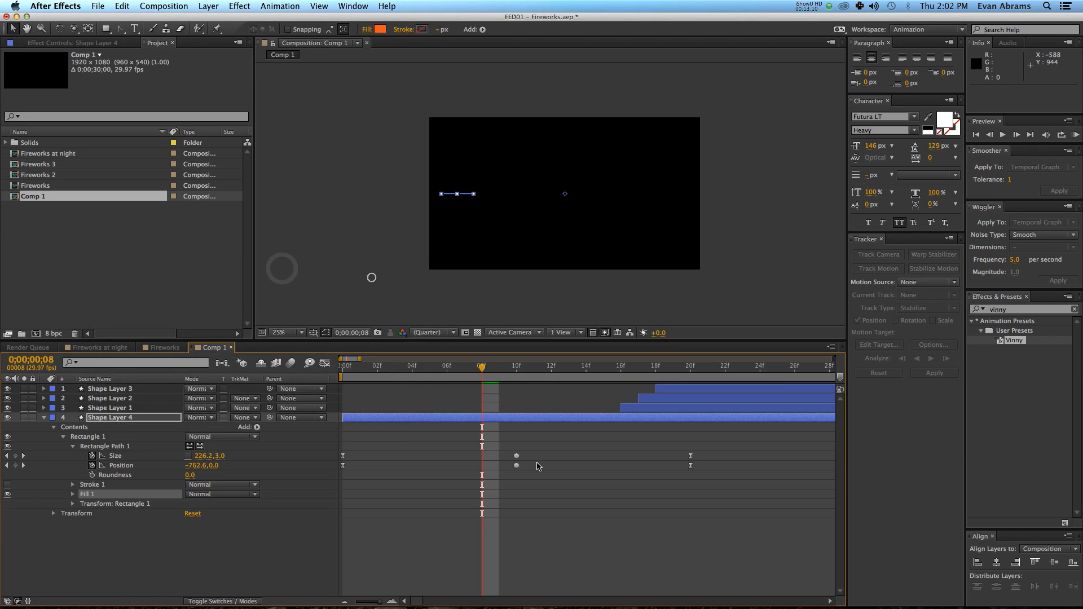
click(372, 278)
key(space)
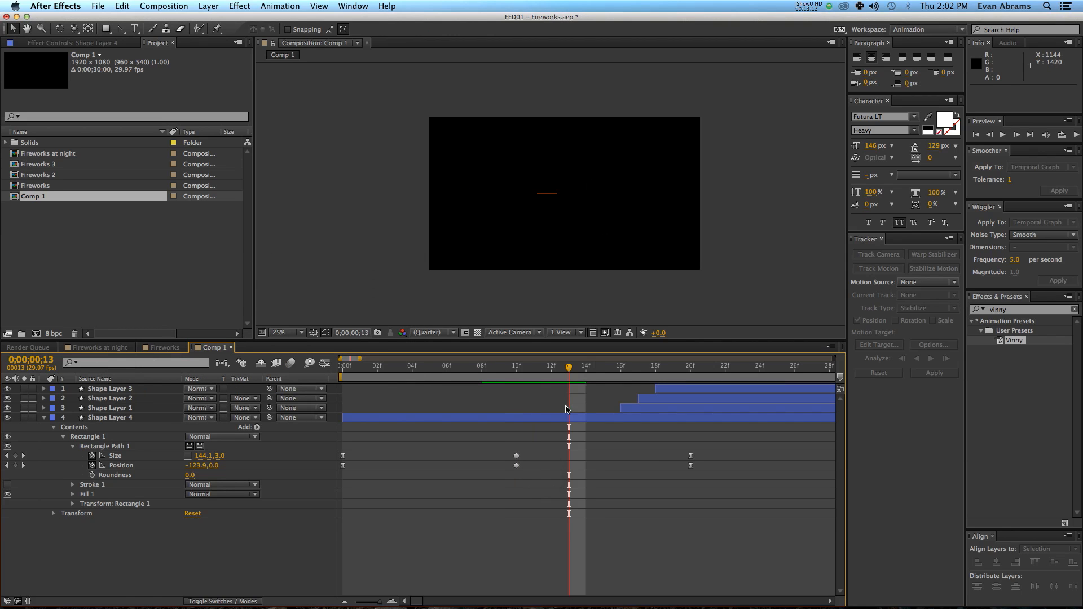
click(563, 418)
Set the fill of Shape Layers 1, 2 and 3 to a bright blue and preview the animation from frame 0.
click(736, 405)
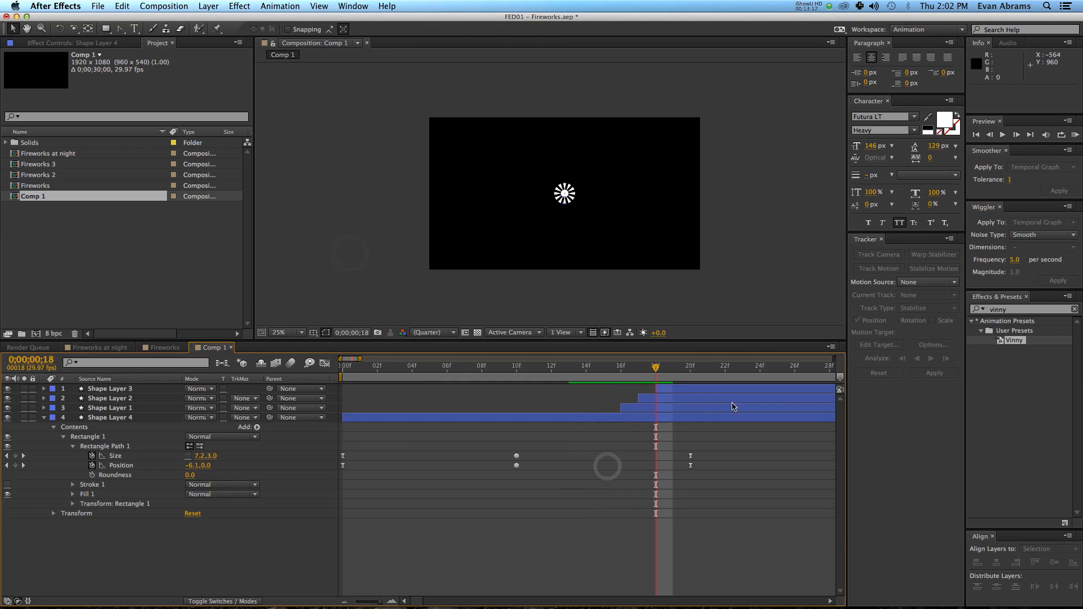
shift+click(708, 399)
shift+click(681, 389)
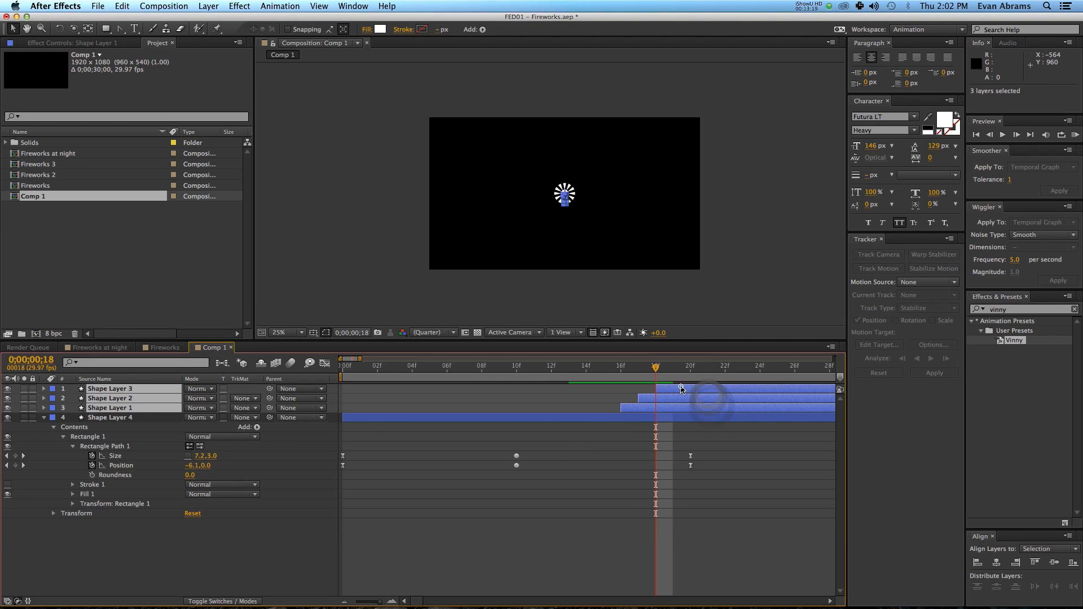
click(380, 28)
click(296, 310)
click(277, 279)
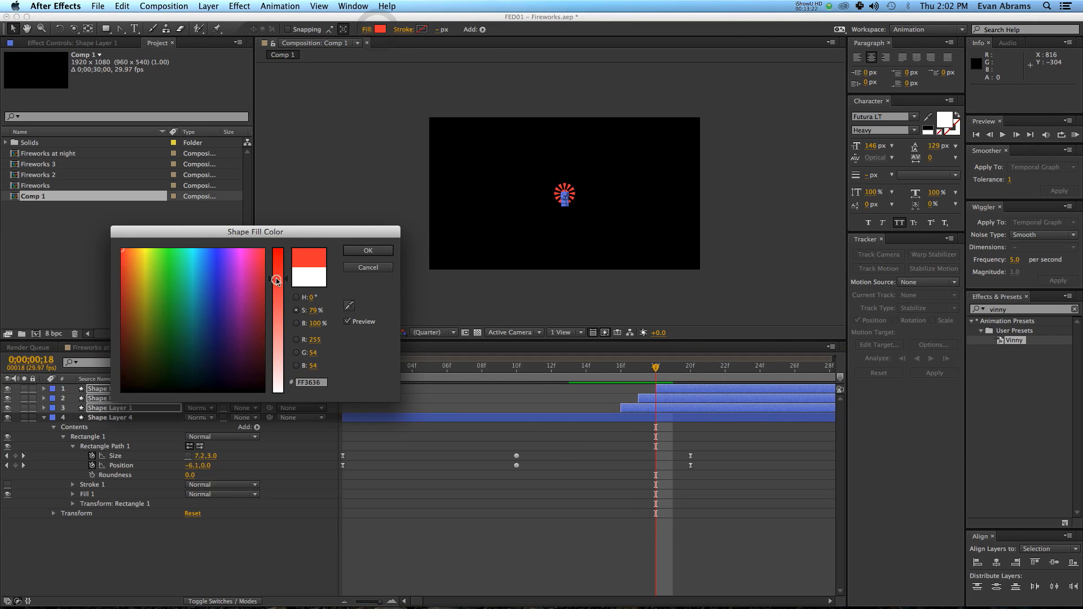
click(229, 283)
mouse_move(185, 277)
mouse_down()
mouse_move(114, 281)
mouse_move(145, 257)
mouse_move(199, 258)
mouse_up()
key(Return)
key(space)
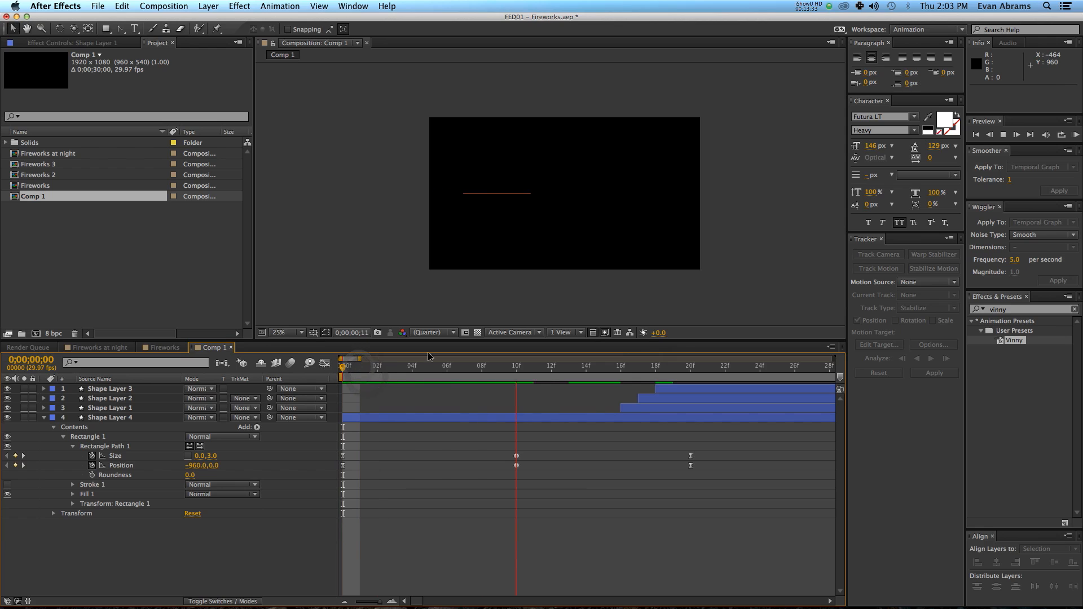
key(space)
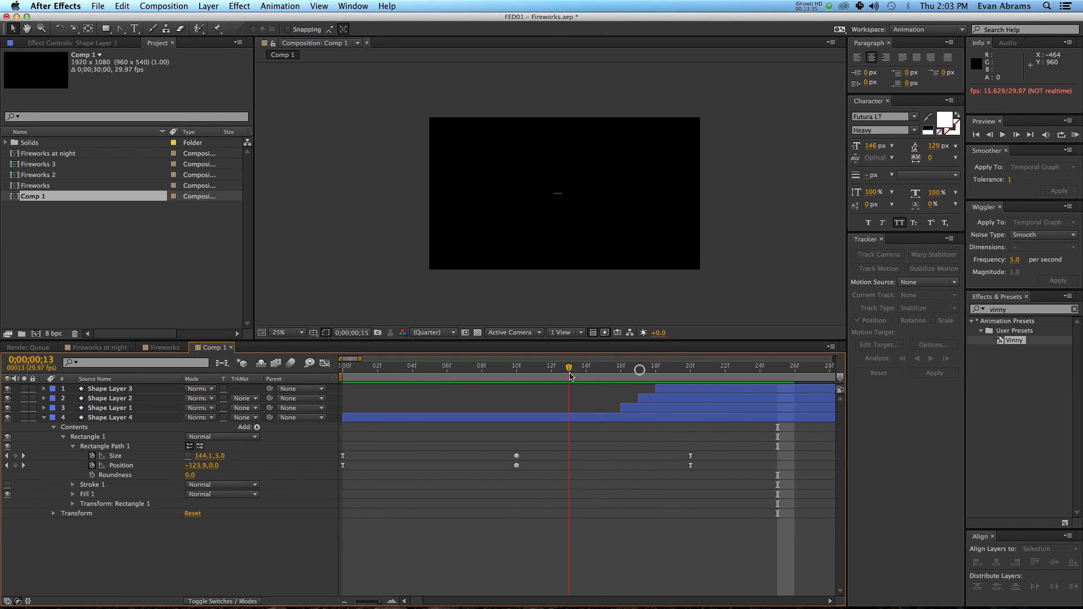
Shift Shape Layers 1, 2 and 3 two frames earlier so they start at frames 14, 15 and 16.
click(638, 412)
shift+click(661, 388)
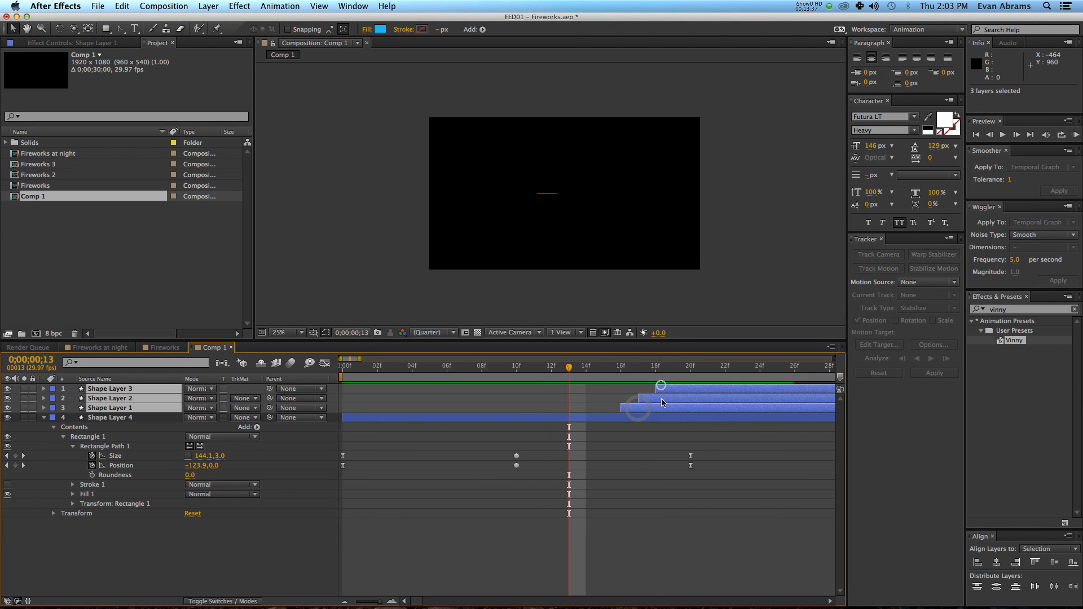
drag(654, 407, 621, 418)
key(Home)
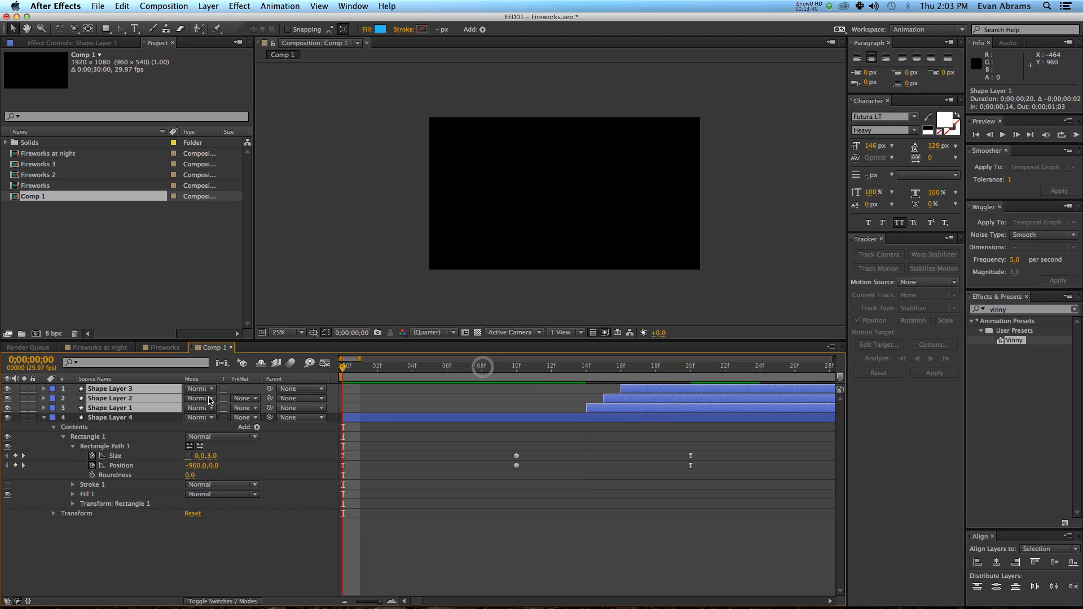
Compress all of the line's Size and Position keyframes proportionally to frames 0, 5 and 10, and preview the faster motion.
key(k)
drag(709, 536, 309, 438)
drag(692, 456, 518, 462)
click(600, 470)
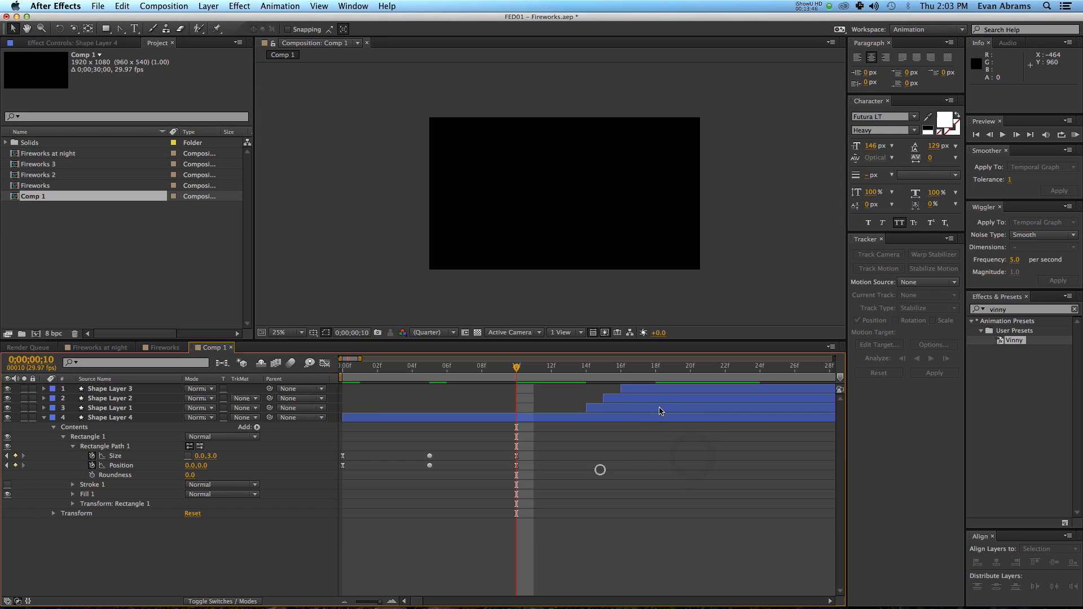
click(516, 372)
key(KP_0)
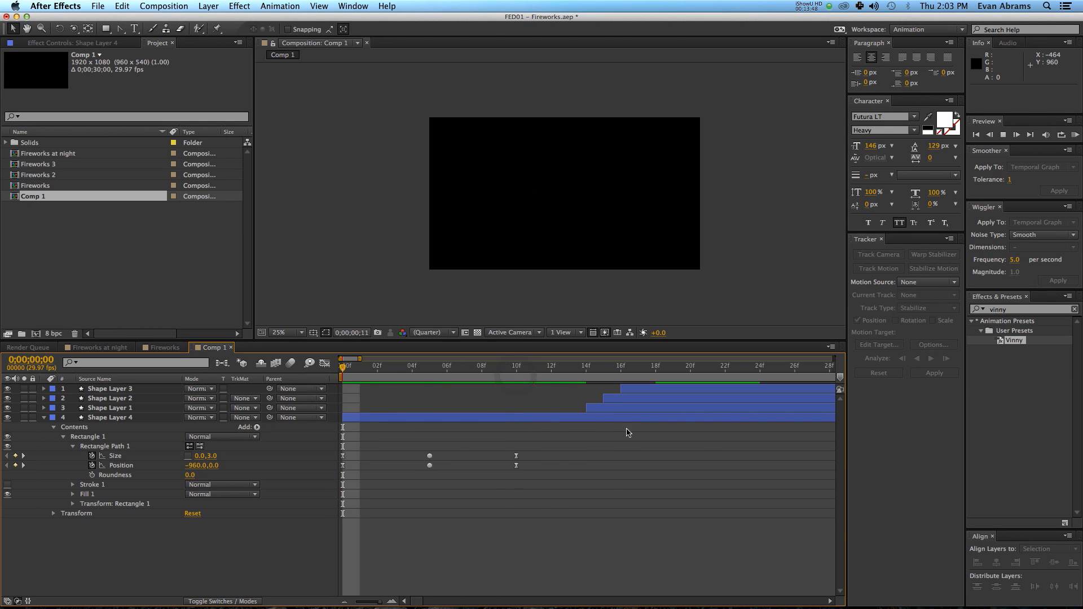
Shift Shape Layers 1, 2 and 3 to start at frames 8, 9 and 10, and preview from frame 0.
click(597, 409)
shift+click(636, 389)
drag(631, 409, 525, 409)
drag(423, 370, 267, 379)
key(KP_0)
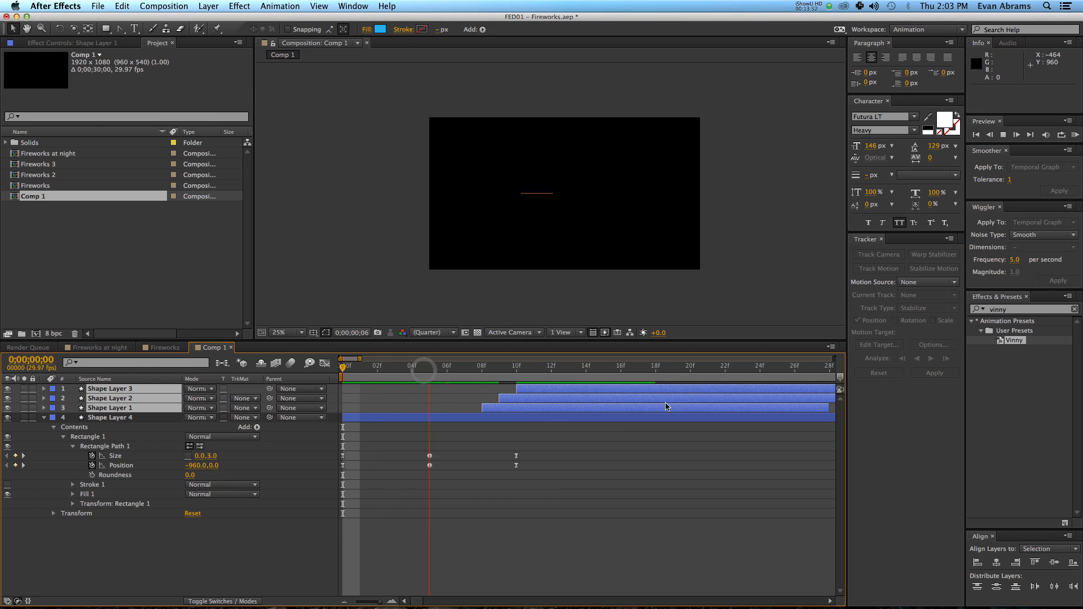
Create a new composition from Comp 1, nesting it as a layer, and preview it.
scroll(566, 257, down, 2)
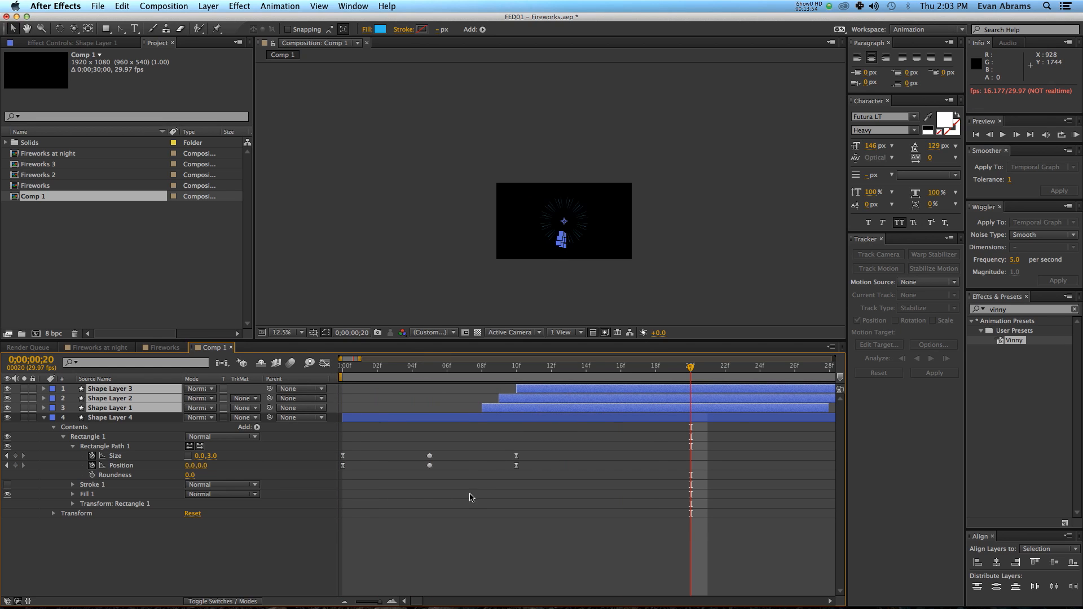
click(501, 470)
drag(42, 198, 36, 333)
key(KP_0)
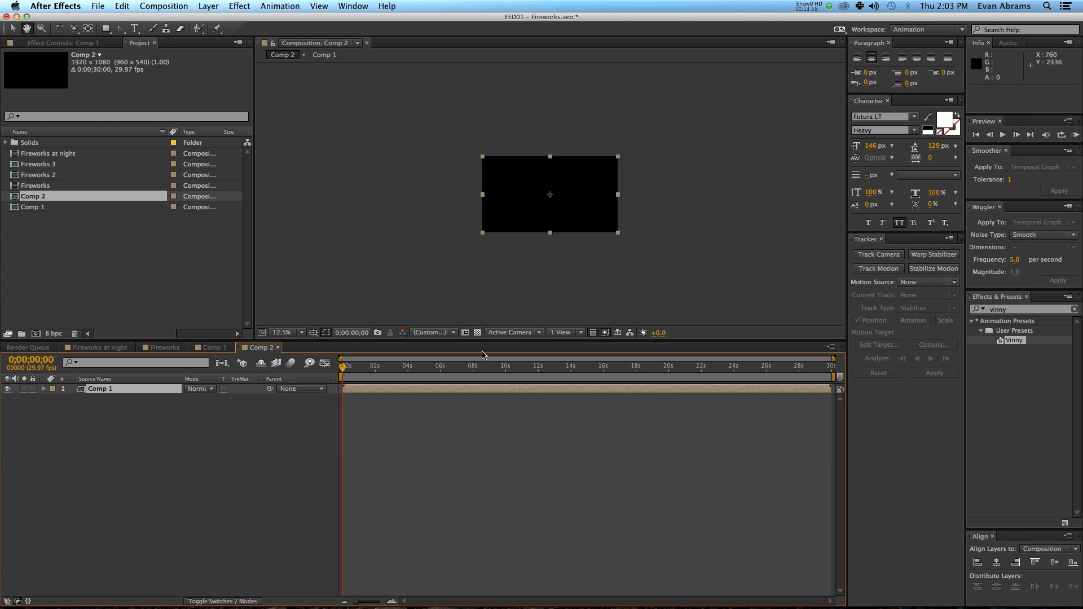
click(521, 470)
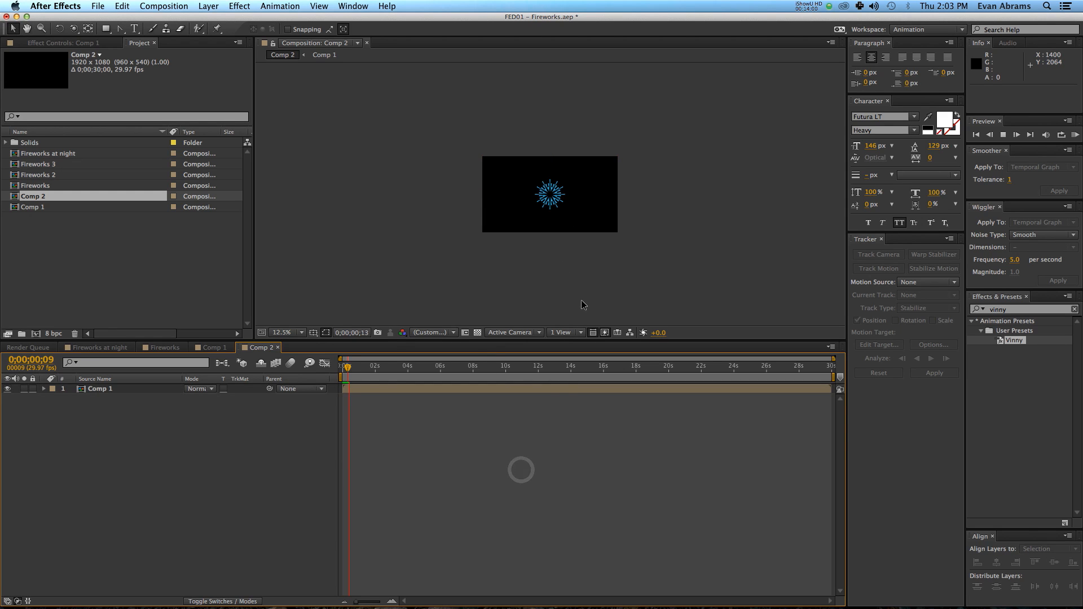
Rotate the nested Comp 1 layer to about -67° and place it at about 688, 504, checking playback from frame 0.
click(558, 390)
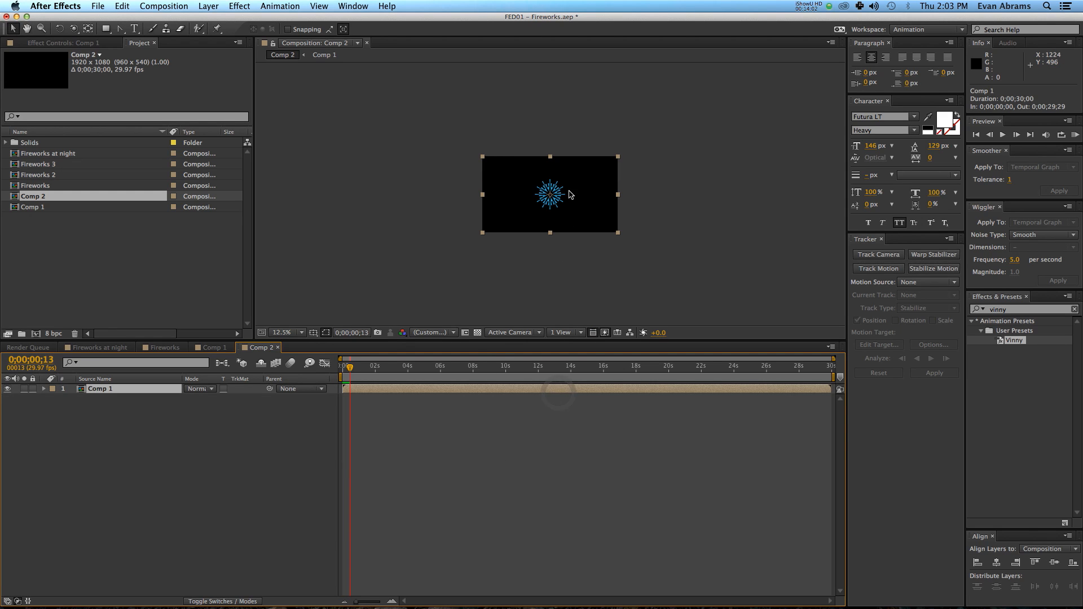
key(w)
drag(569, 194, 519, 215)
key(v)
scroll(548, 203, up, 1)
drag(453, 366, 339, 382)
key(space)
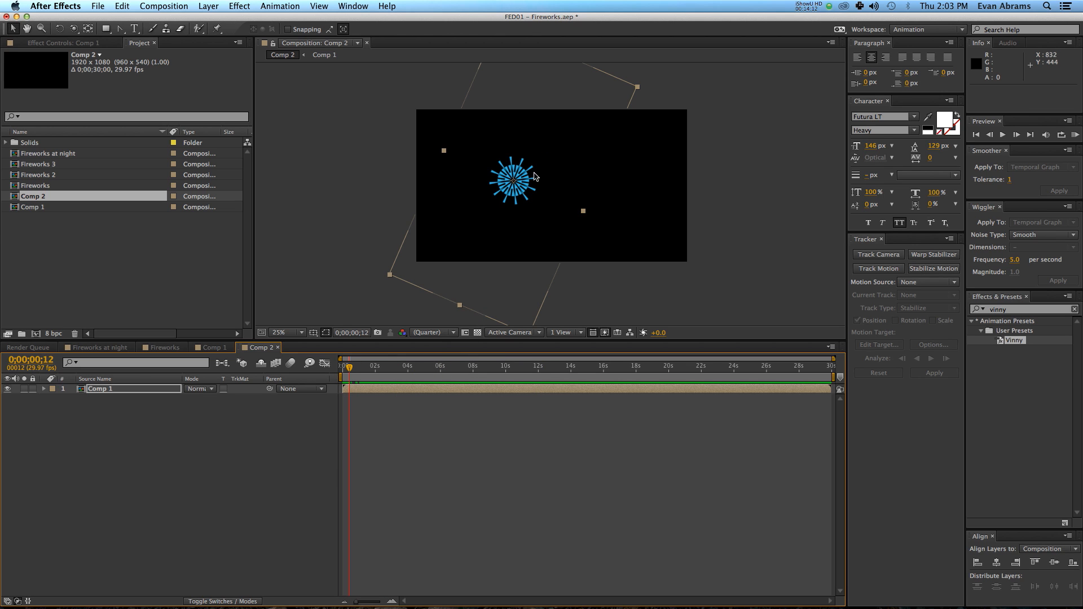
Save the project and duplicate the nested Comp 1 layer, placing the copy at about 1204, 496 and rotating it to about -123°.
key(super+s)
key(super+d)
drag(505, 231, 578, 229)
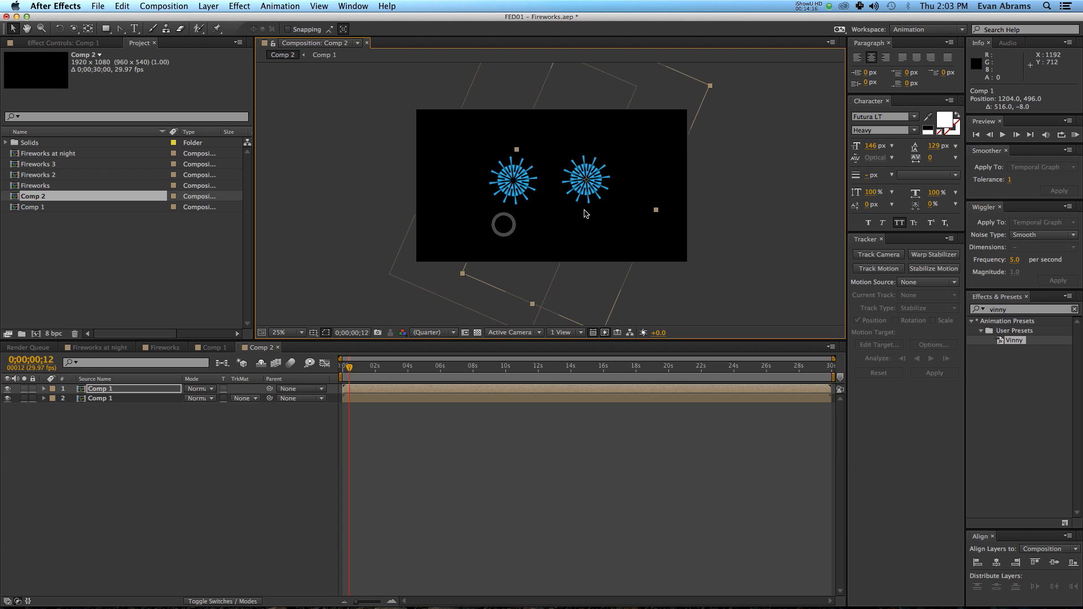
key(w)
mouse_move(607, 175)
mouse_down()
mouse_move(583, 163)
mouse_move(593, 163)
mouse_up()
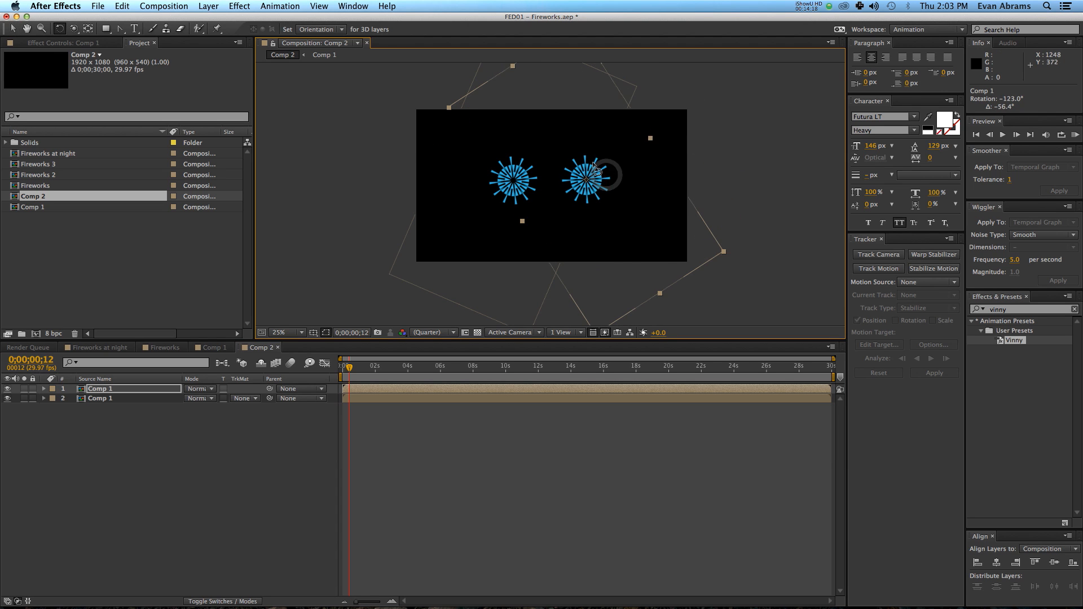
Move the duplicated burst closer to the first one, to about 1104, 532, while checking the animation from frame 0.
key(v)
drag(602, 208, 585, 212)
drag(455, 366, 309, 380)
key(space)
key(space)
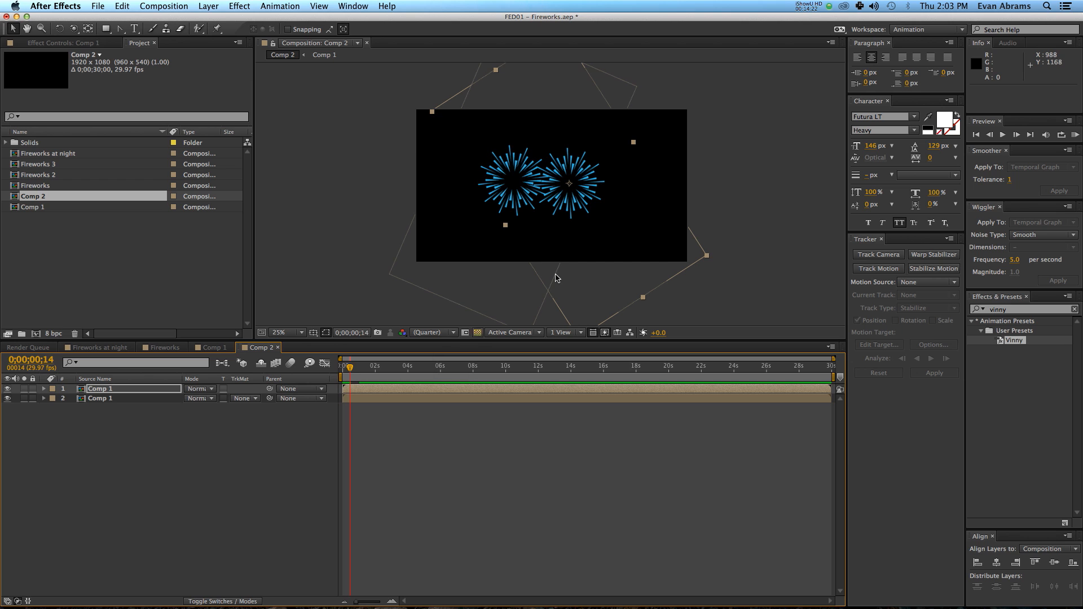
drag(587, 229, 589, 230)
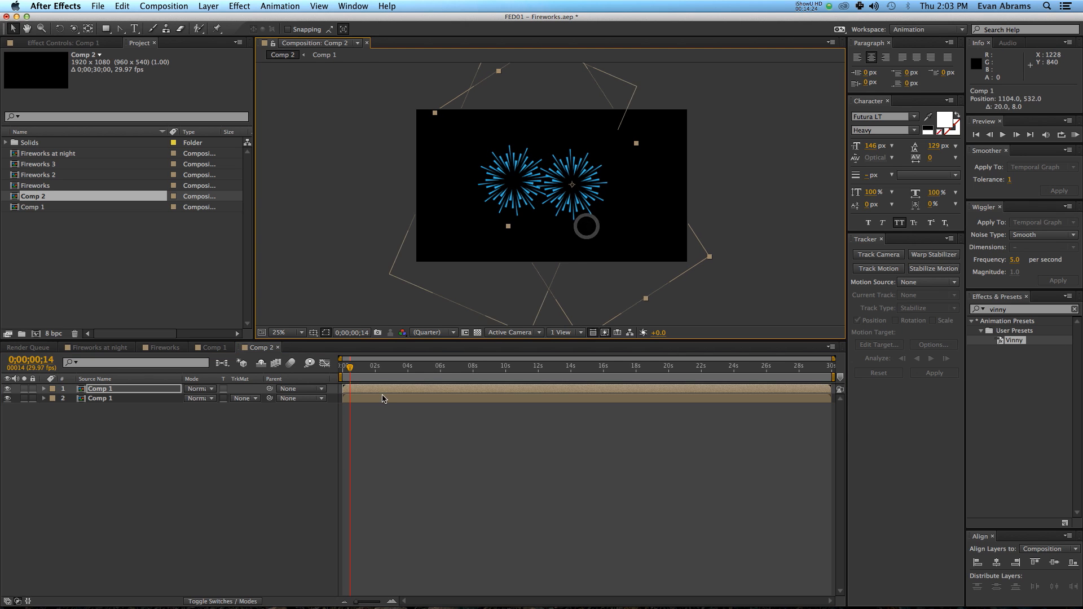
Offset the upper Comp 1 layer in time so it starts at frame 5, and preview the staggered bursts.
drag(385, 393, 362, 389)
key(space)
key(space)
key(space)
key(space)
key(space)
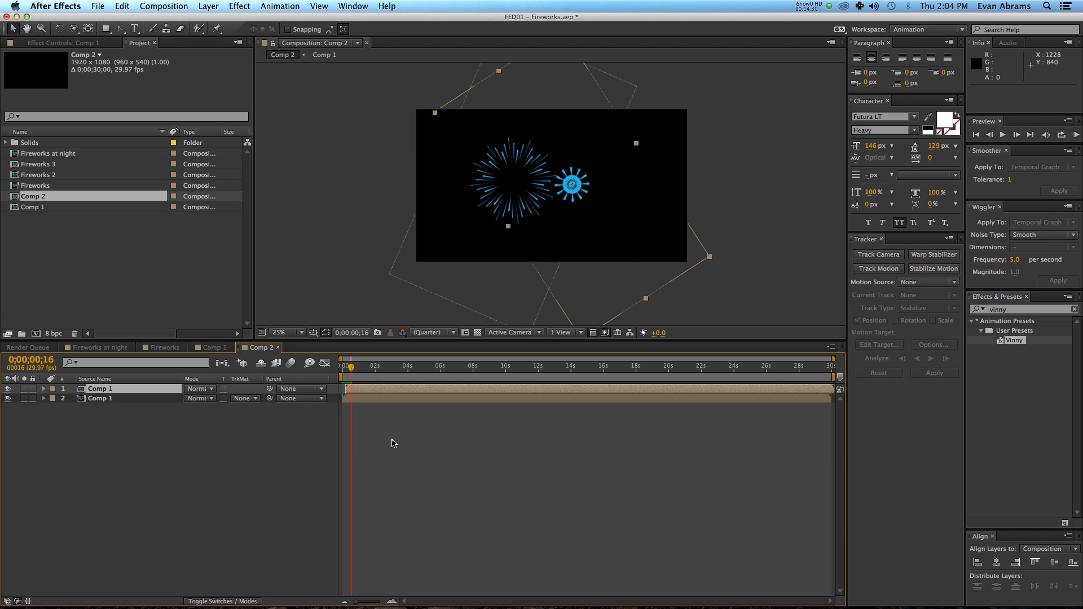
click(382, 394)
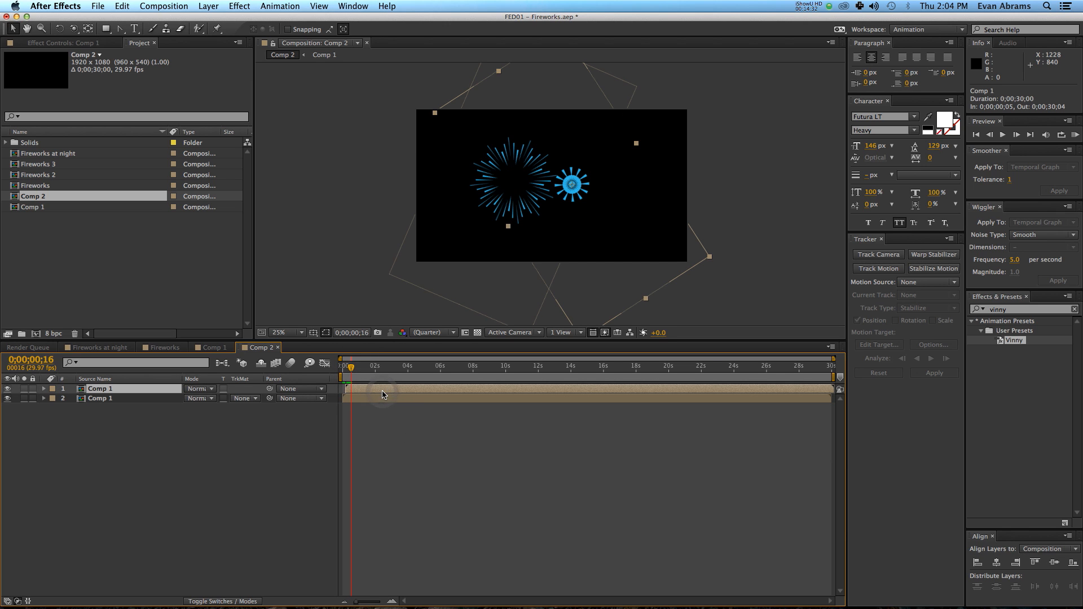
Duplicate the Comp 1 composition in the project and replace the upper Comp 1 layer in Comp 2 with the copy.
click(45, 195)
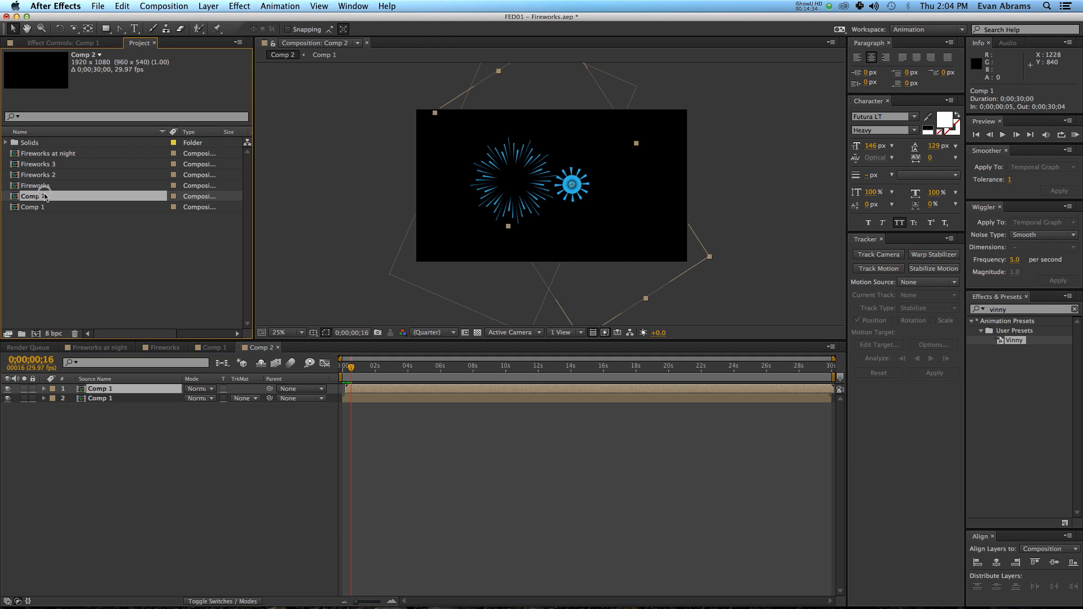
click(43, 208)
key(super+d)
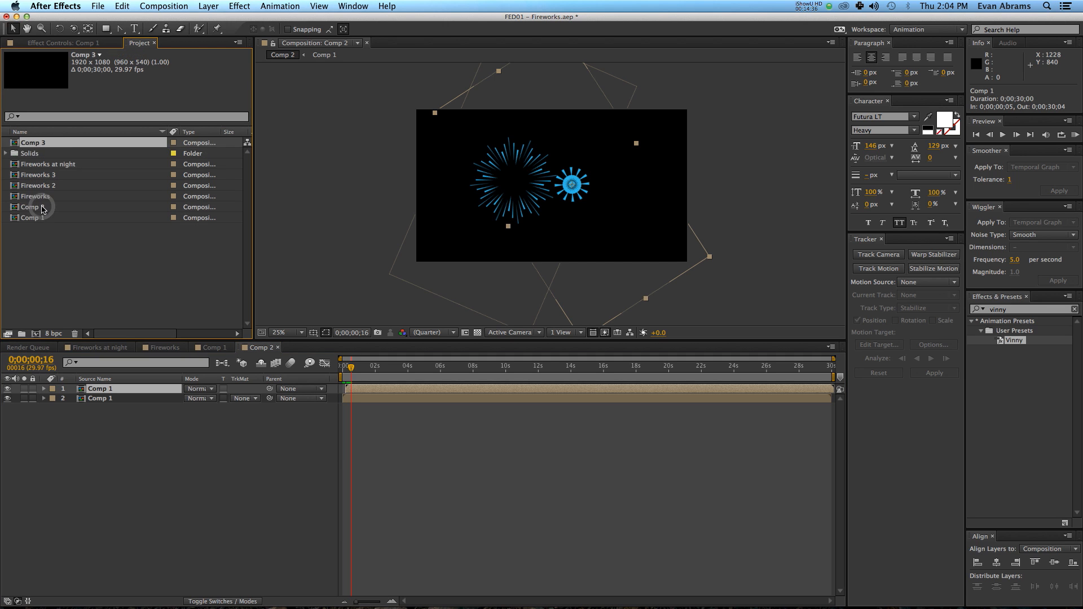
double_click(38, 197)
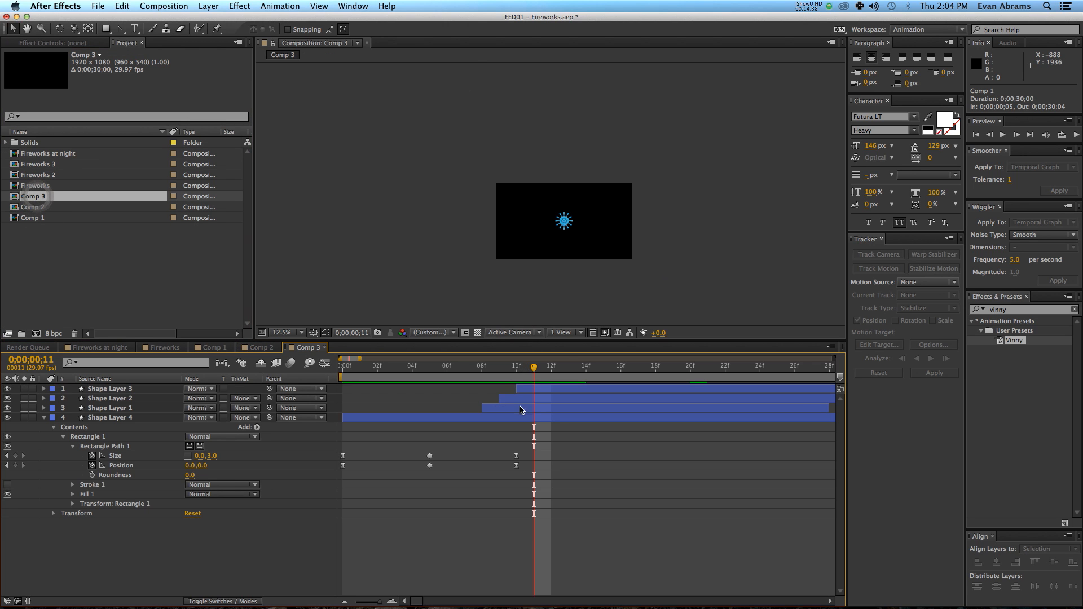
click(256, 348)
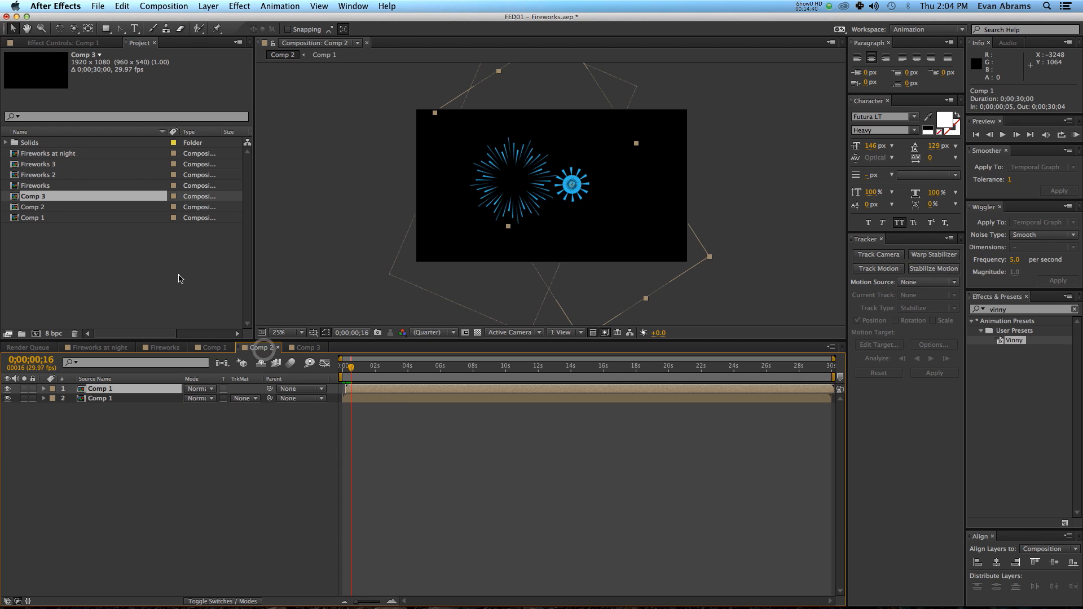
drag(36, 201, 385, 394)
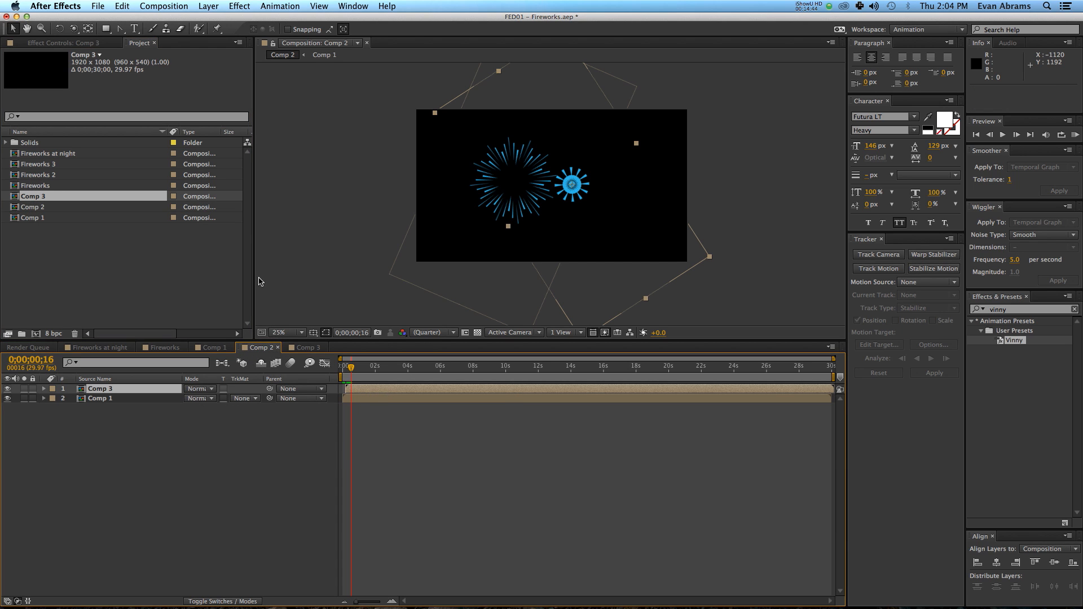
In Comp 3, set the fill of Shape Layers 1, 2 and 3 to red D22D3D.
double_click(45, 202)
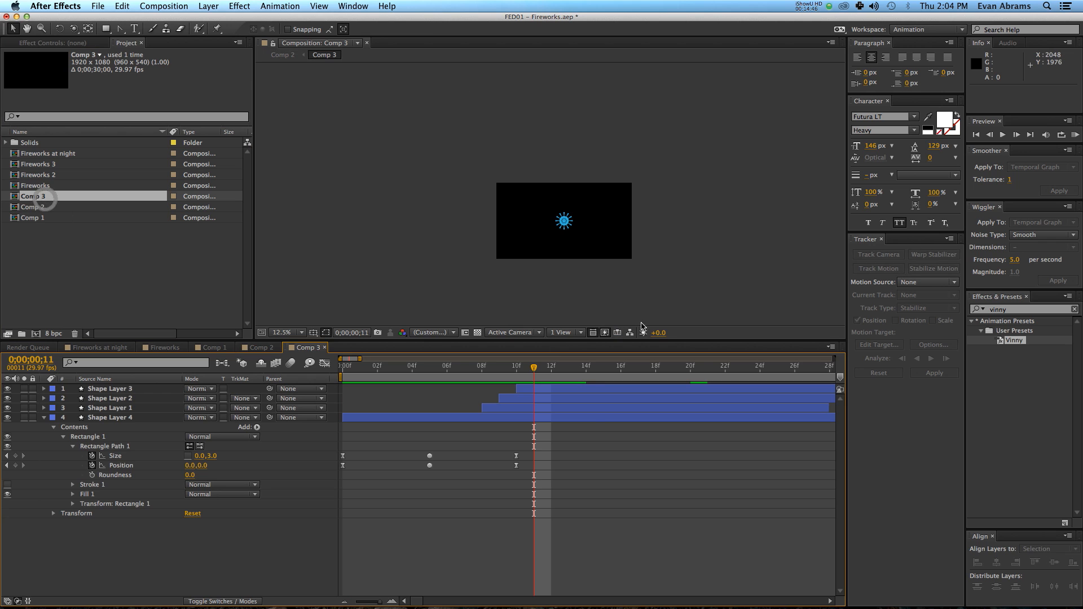
shift+click(584, 408)
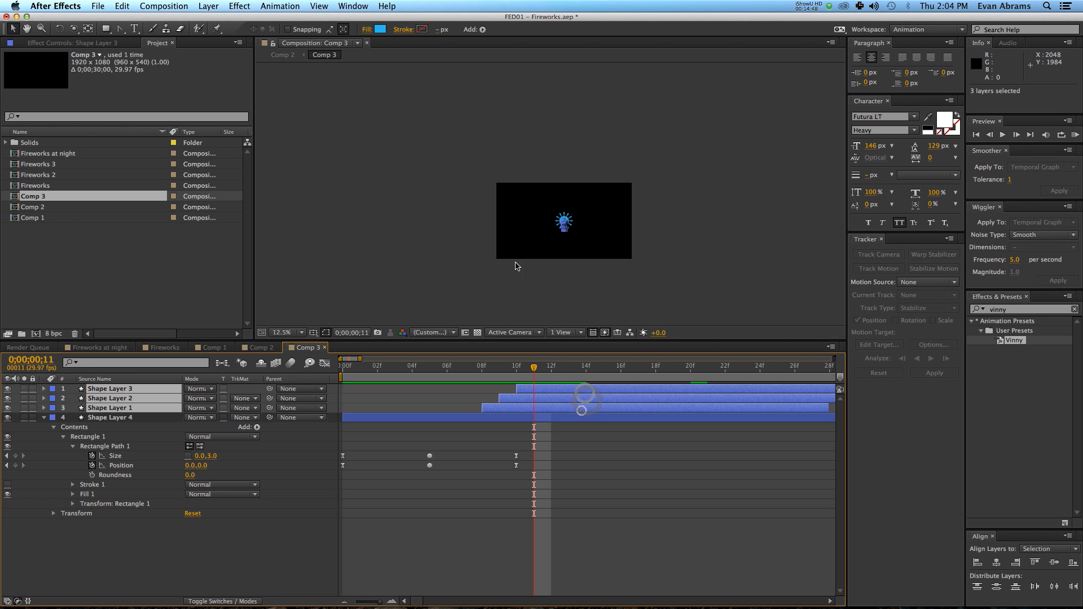
click(379, 30)
click(262, 273)
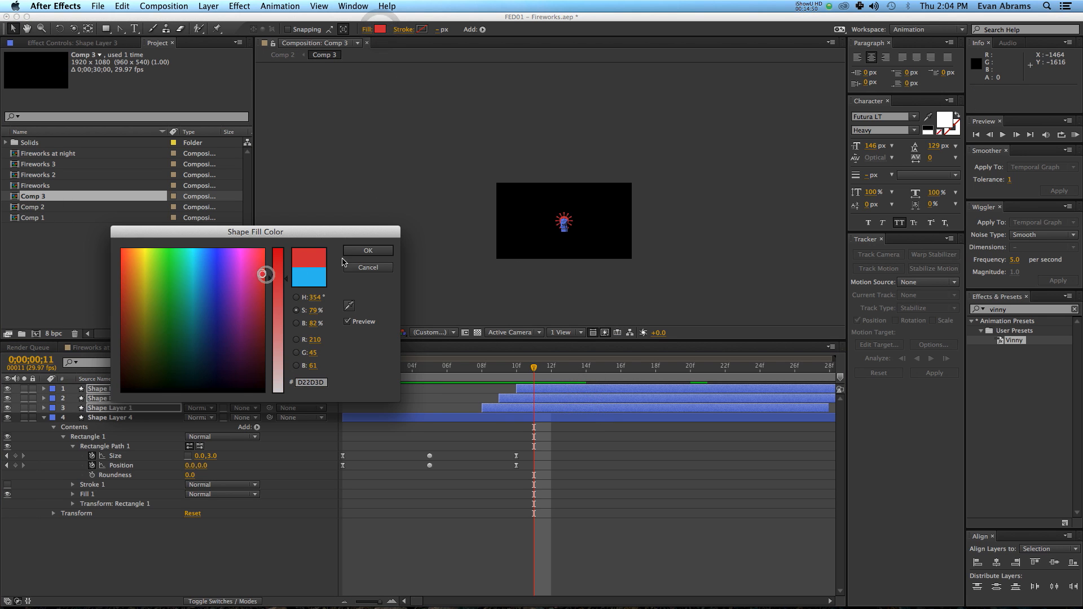
click(351, 252)
Return to Comp 2 and examine the blue and red bursts with RAM previews, including a closer view at 50% magnification.
double_click(28, 207)
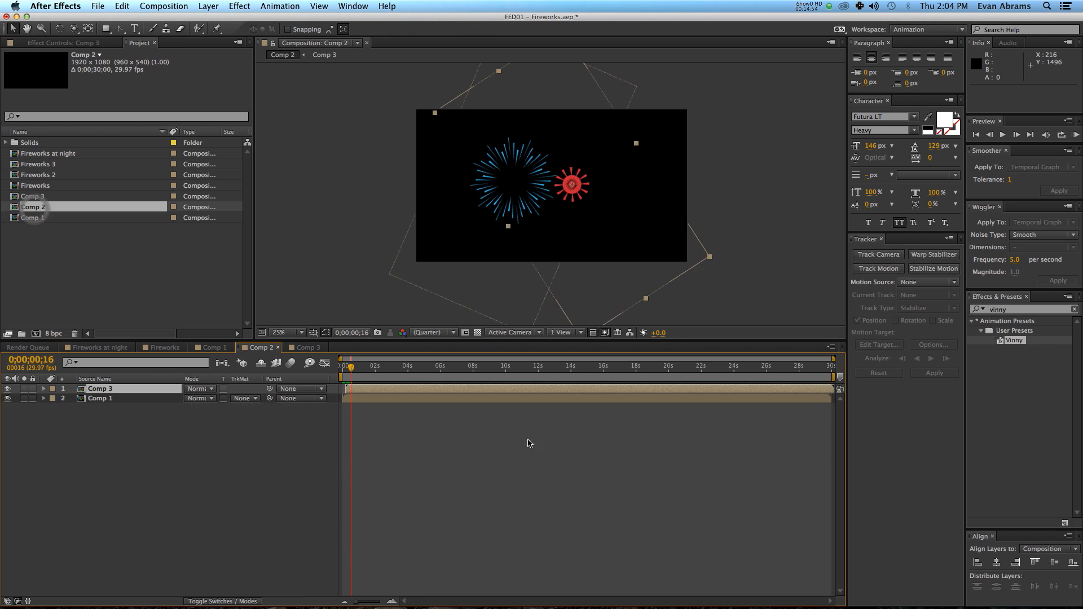
click(536, 447)
drag(453, 370, 435, 374)
key(KP_0)
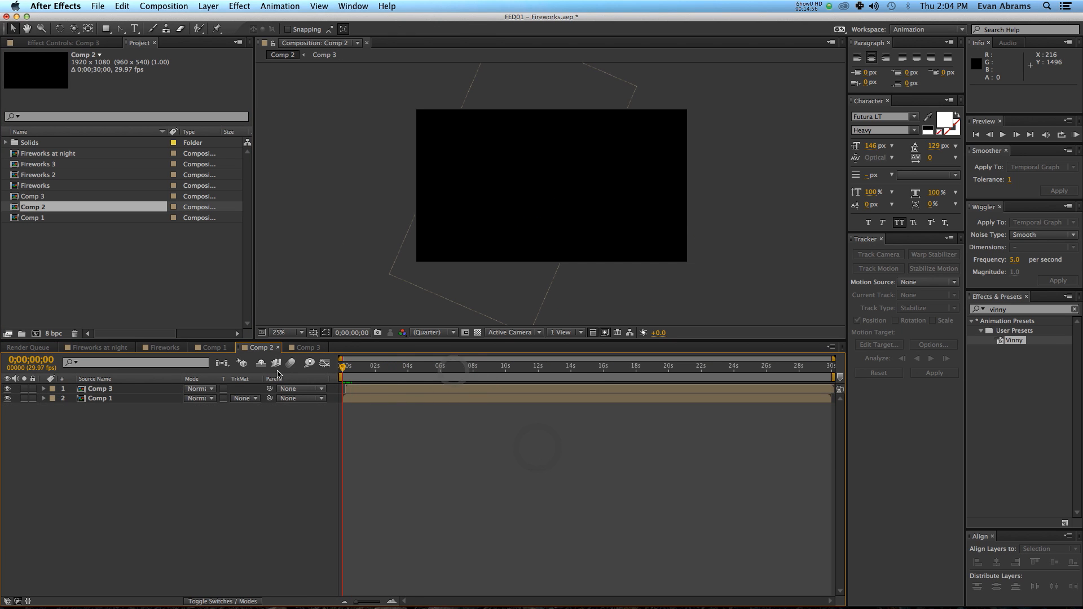
click(510, 420)
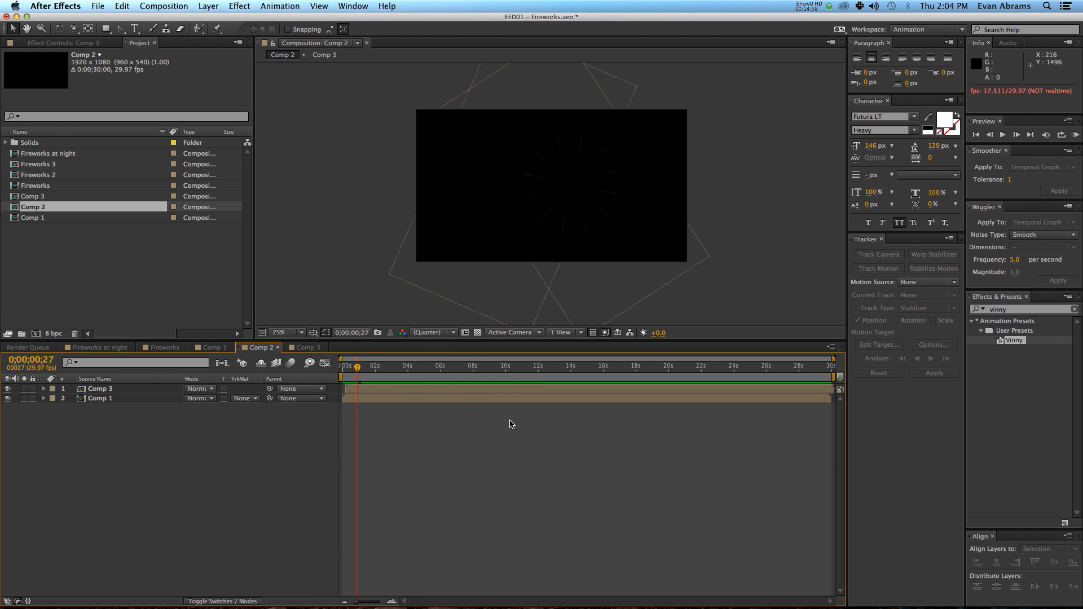
drag(351, 370, 352, 368)
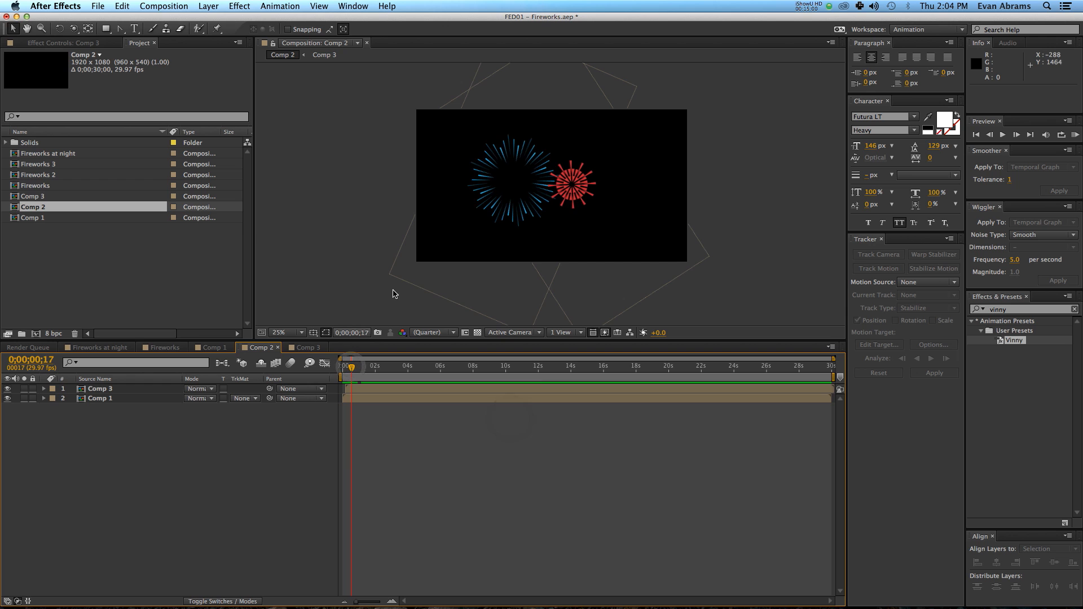
scroll(441, 262, up, 1)
key(space)
key(space)
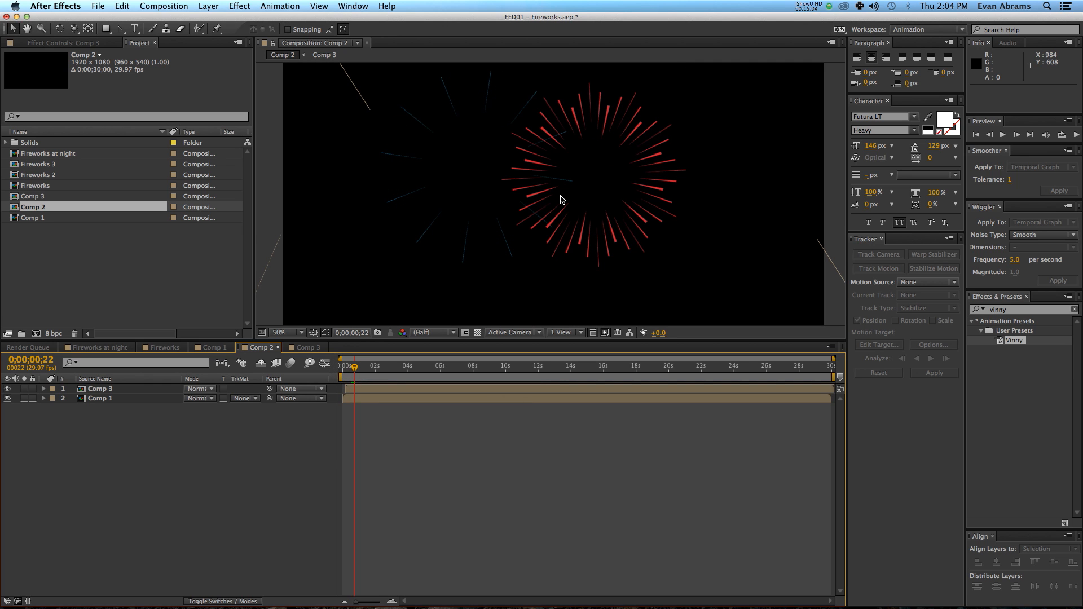
key(KP_0)
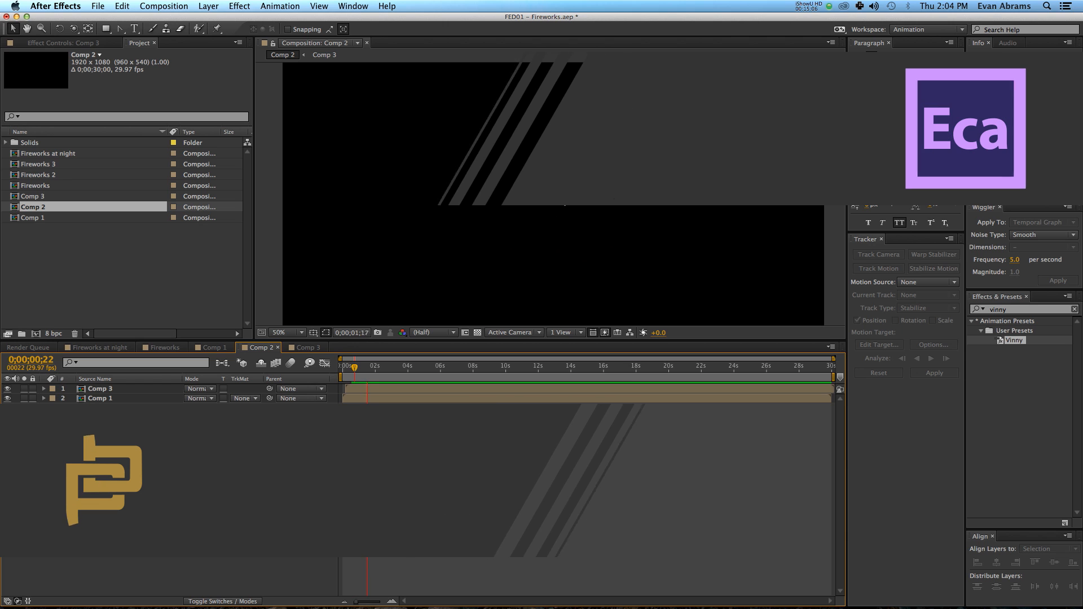